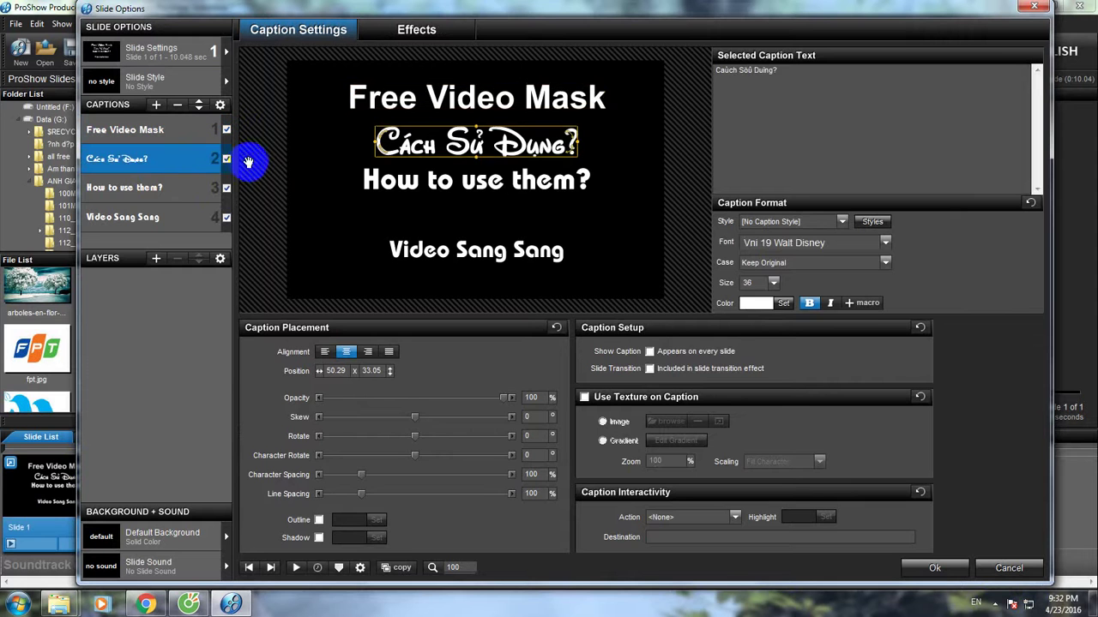
- Review slide 1's four captions, toggling the visibility of the second, third and fourth off and on, and close the slide's options
left_click(227, 160)
left_click(227, 160)
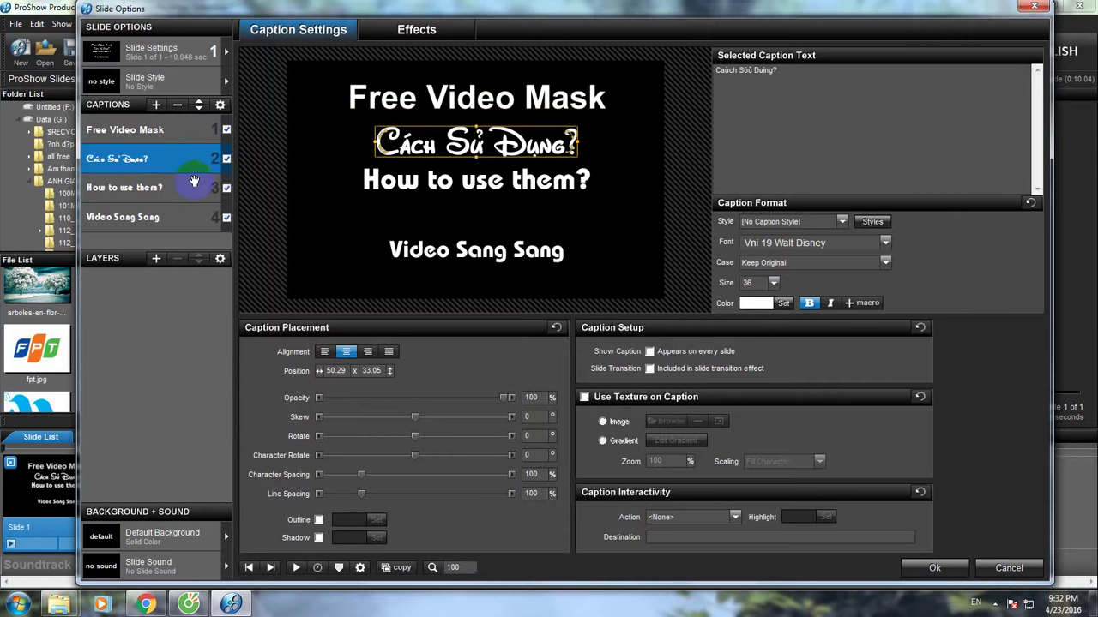
left_click(209, 190)
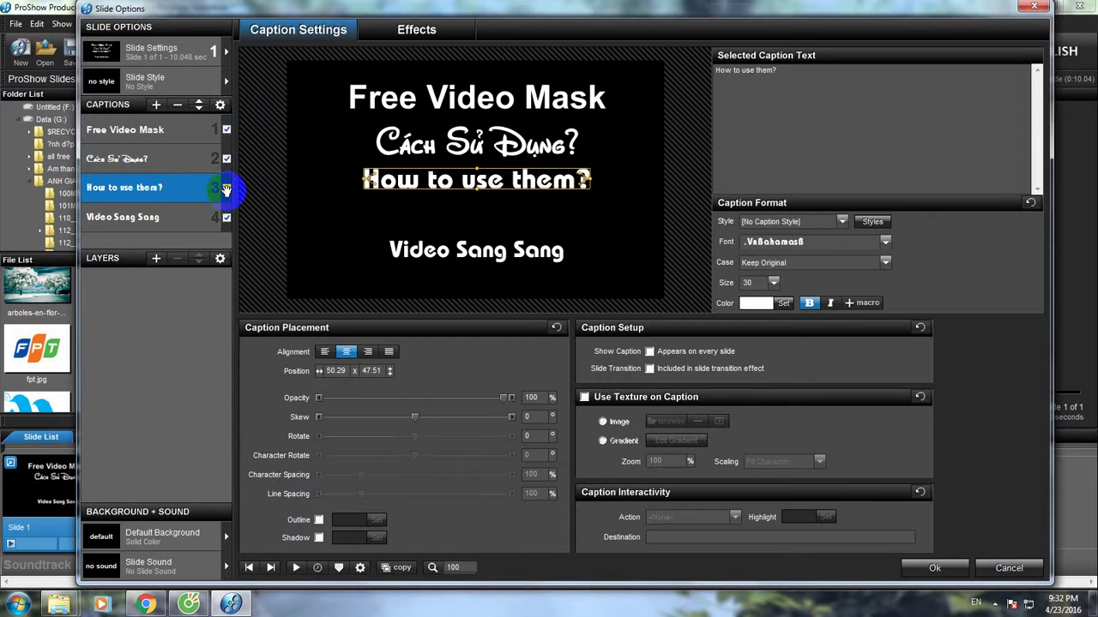
left_click(227, 190)
left_click(227, 190)
left_click(214, 220)
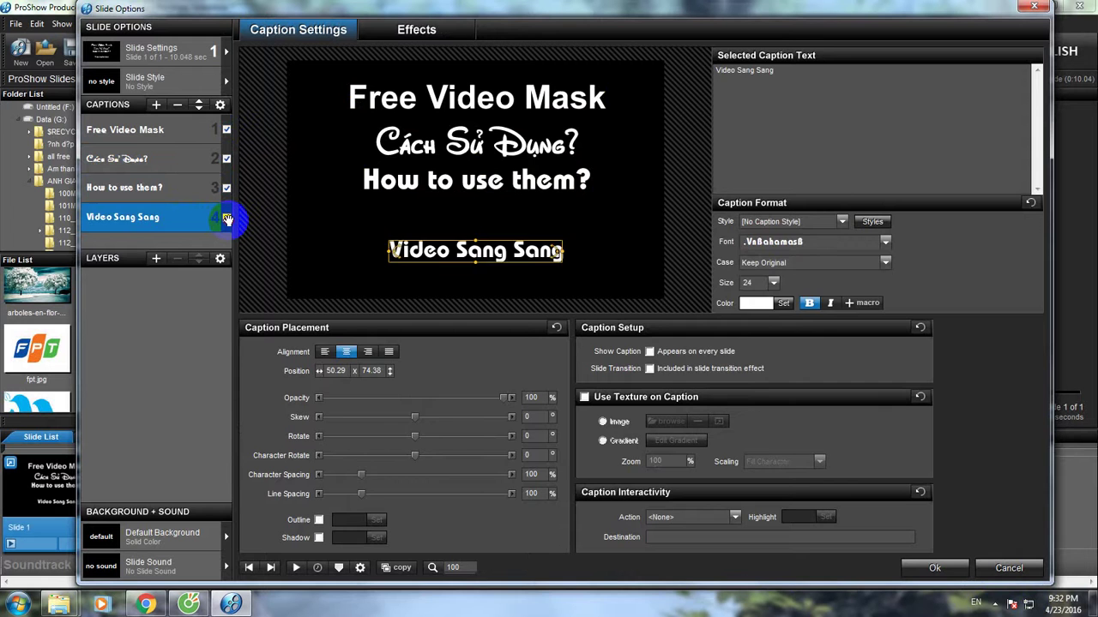
left_click(226, 218)
left_click(226, 218)
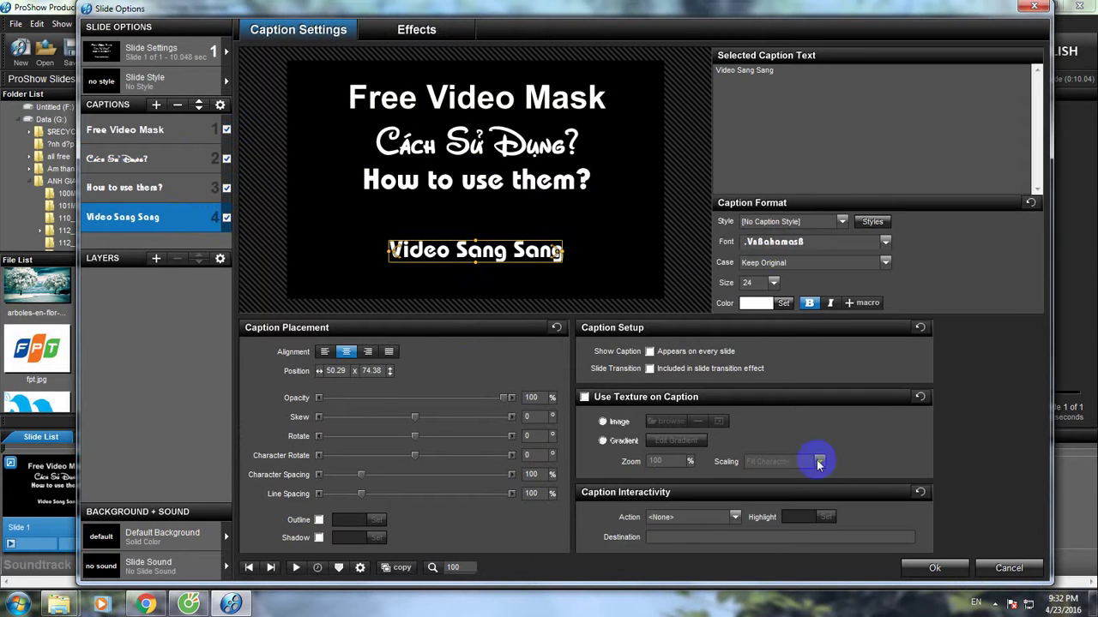
left_click(310, 211)
left_click(151, 186)
left_click(155, 154)
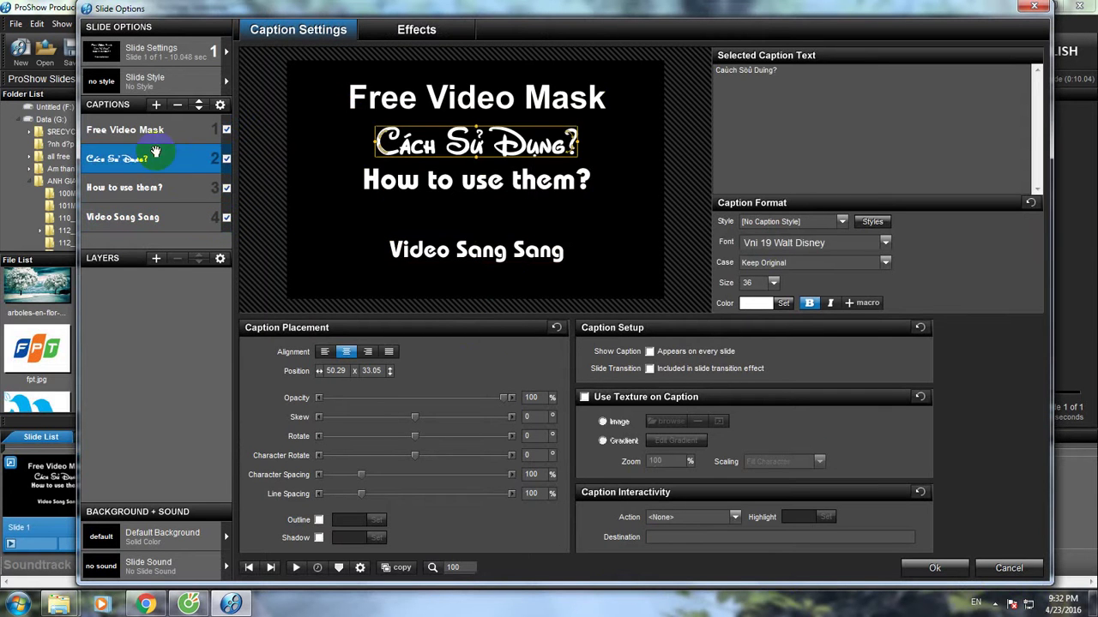
left_click(152, 130)
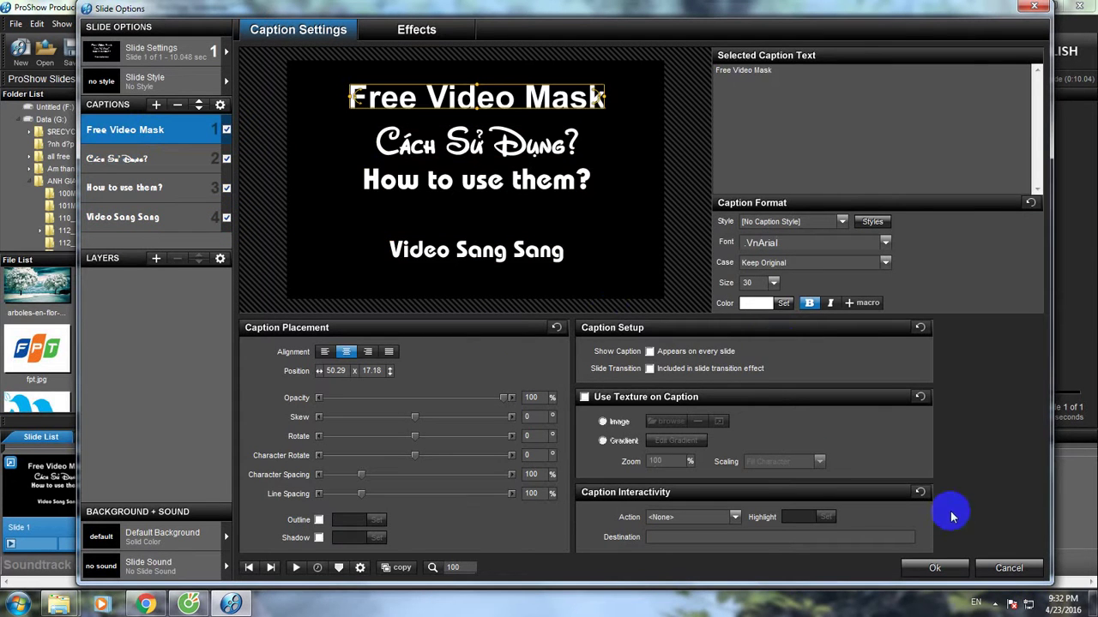
left_click(929, 568)
- Add a blank slide after slide 1 in the slide list
left_click(136, 56)
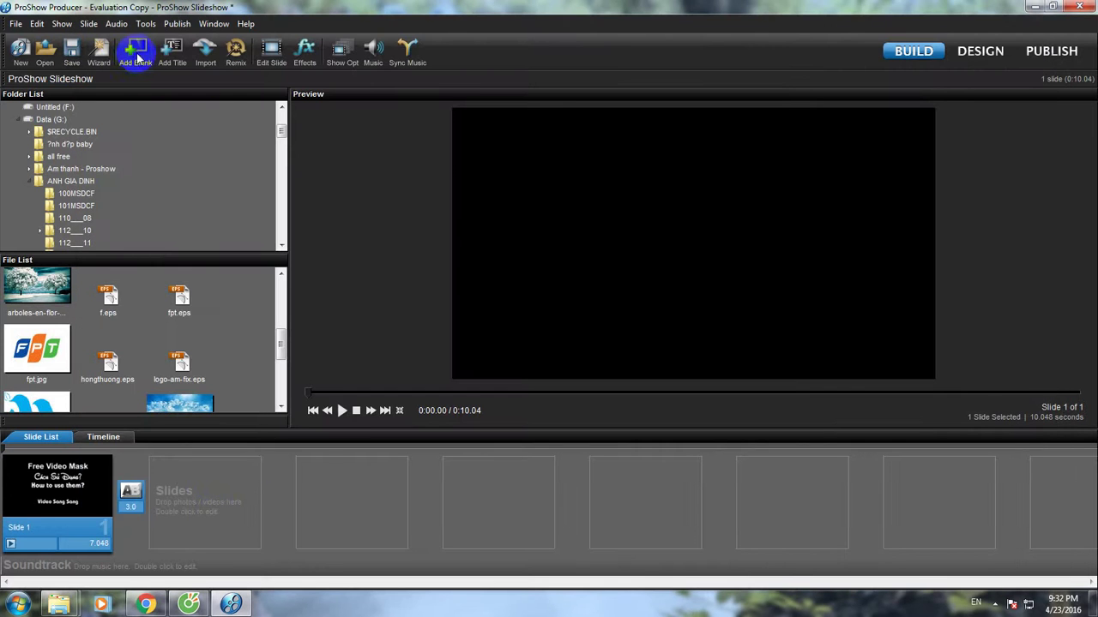
left_click_drag(86, 486, 246, 488)
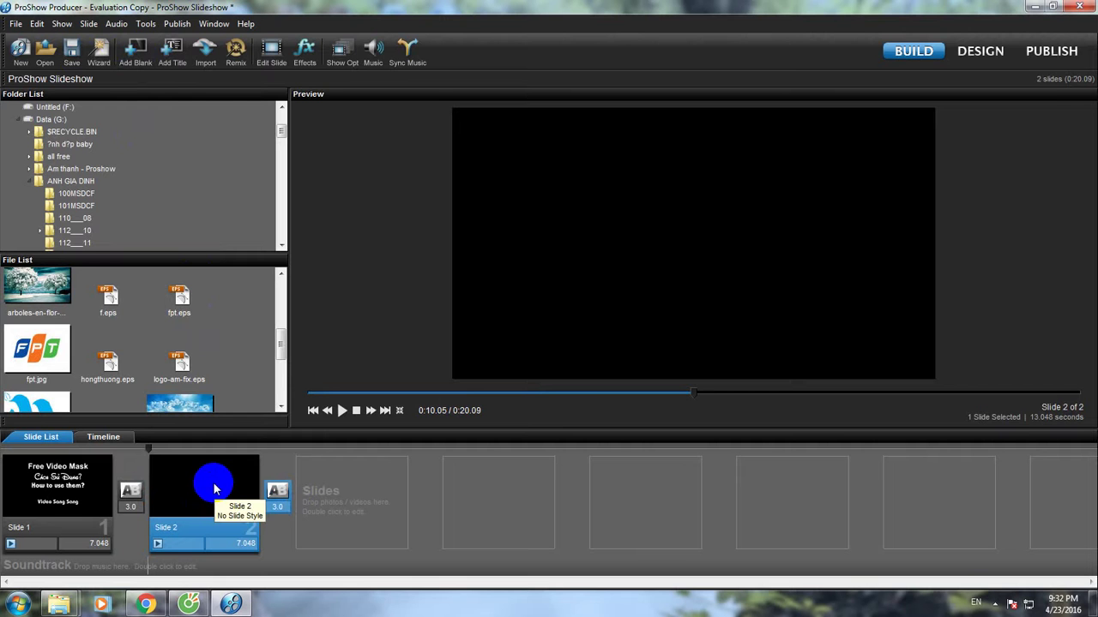
double_click(215, 487)
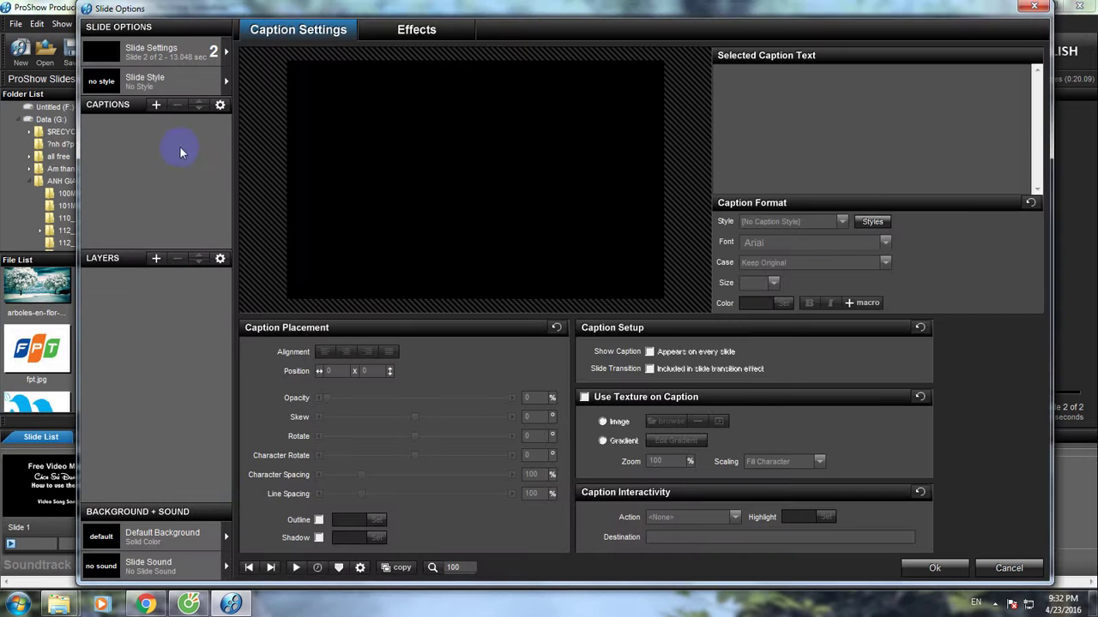
left_click(156, 258)
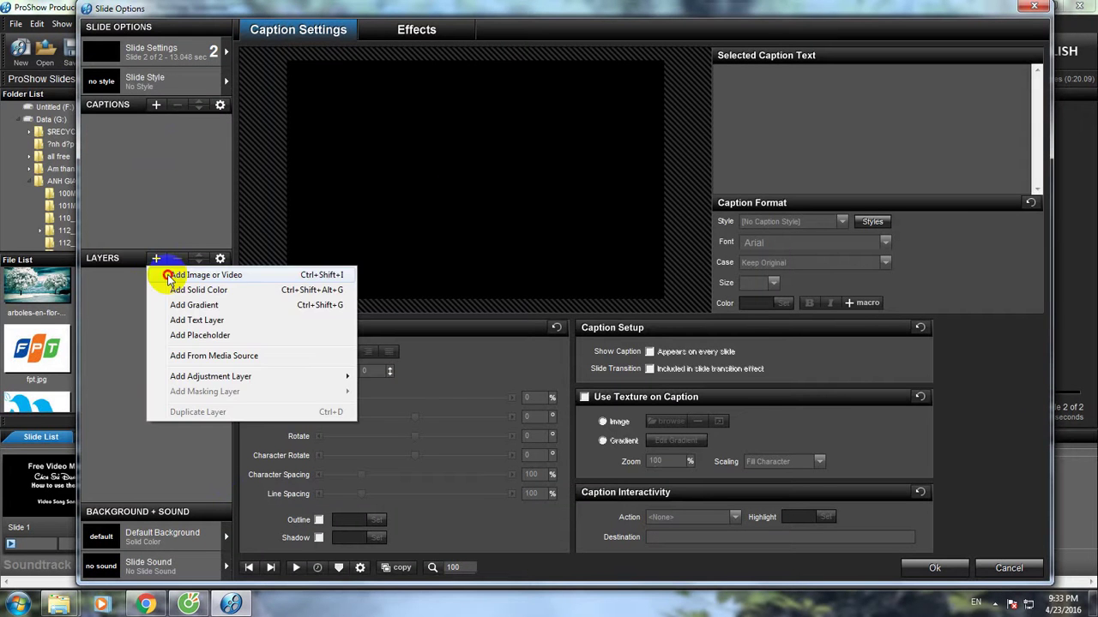
left_click(167, 275)
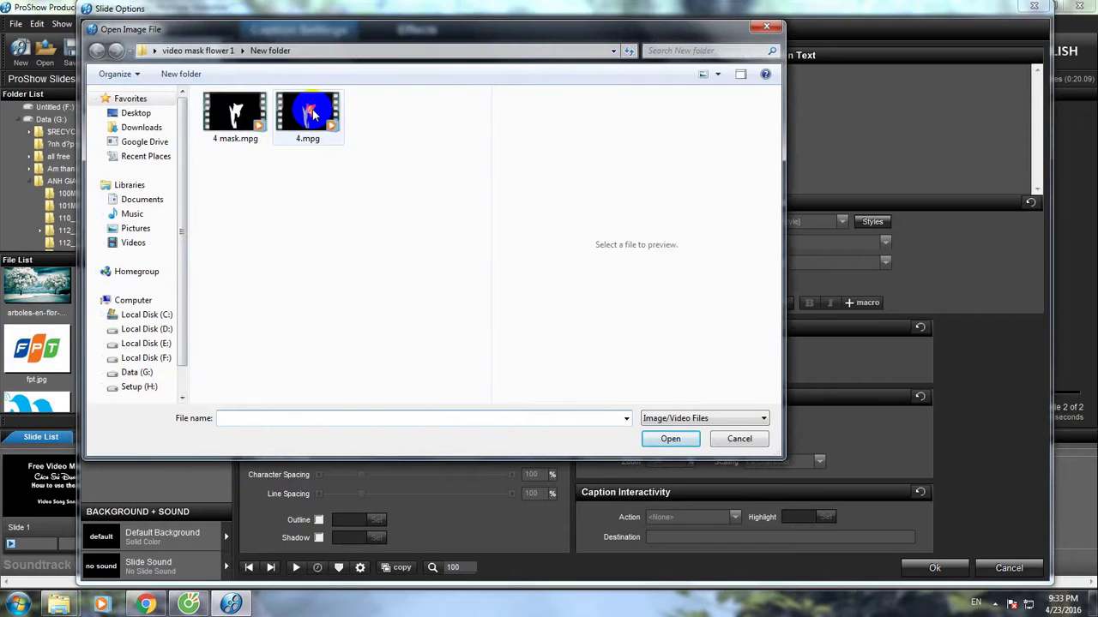
key("Escape")
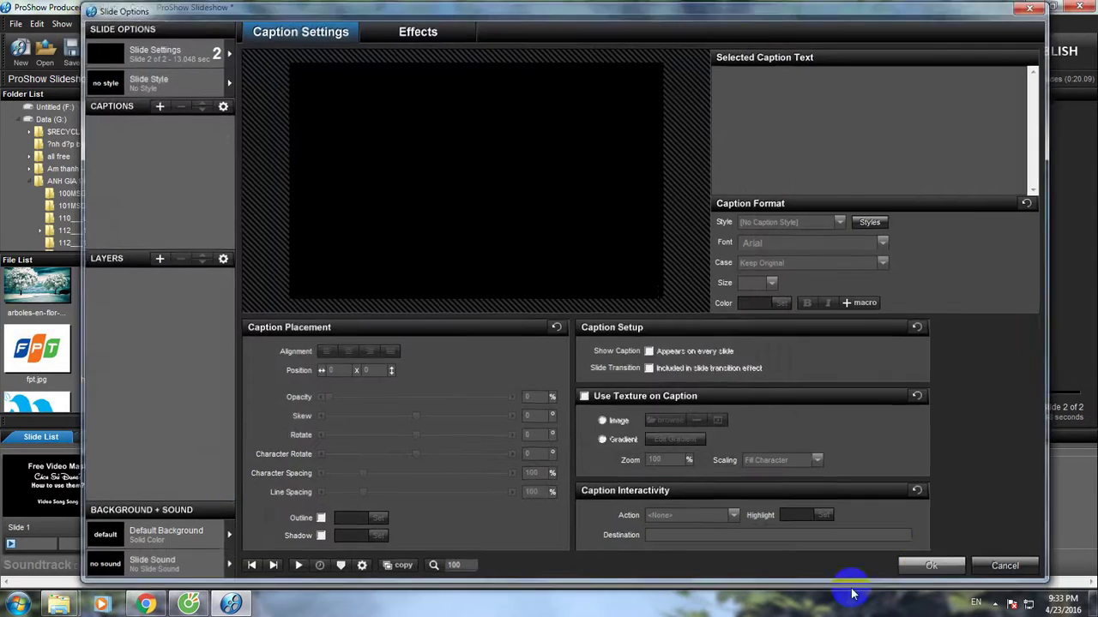
left_click(934, 568)
- Open "New folder" inside the desktop folder "video mask flower 1" and play 4.mpg and 4 mask.mpg
left_click(1035, 6)
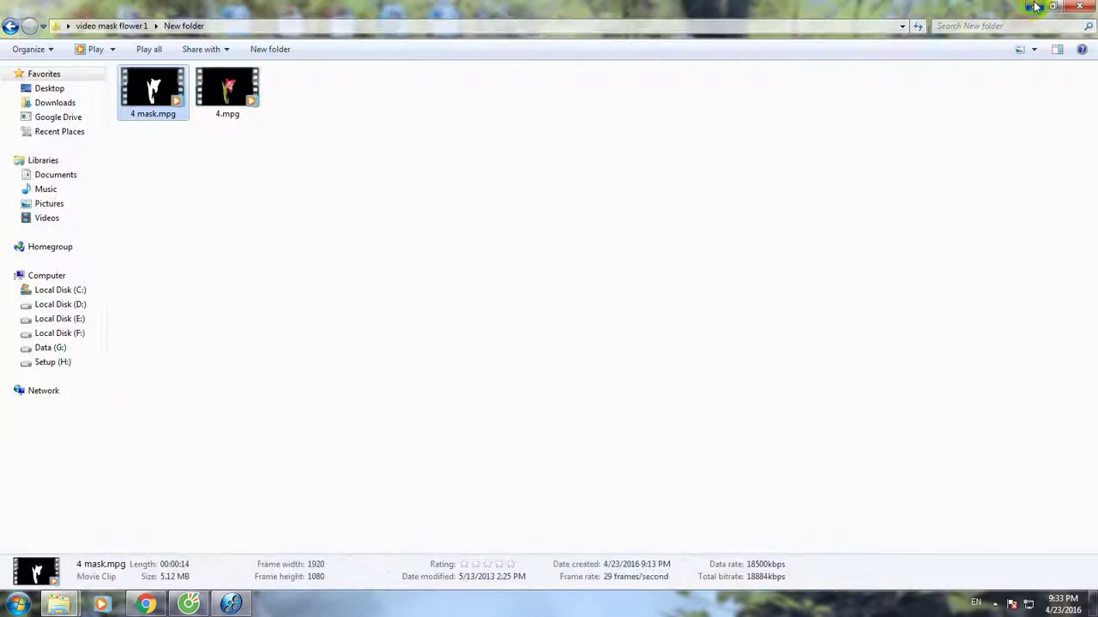
left_click(1035, 6)
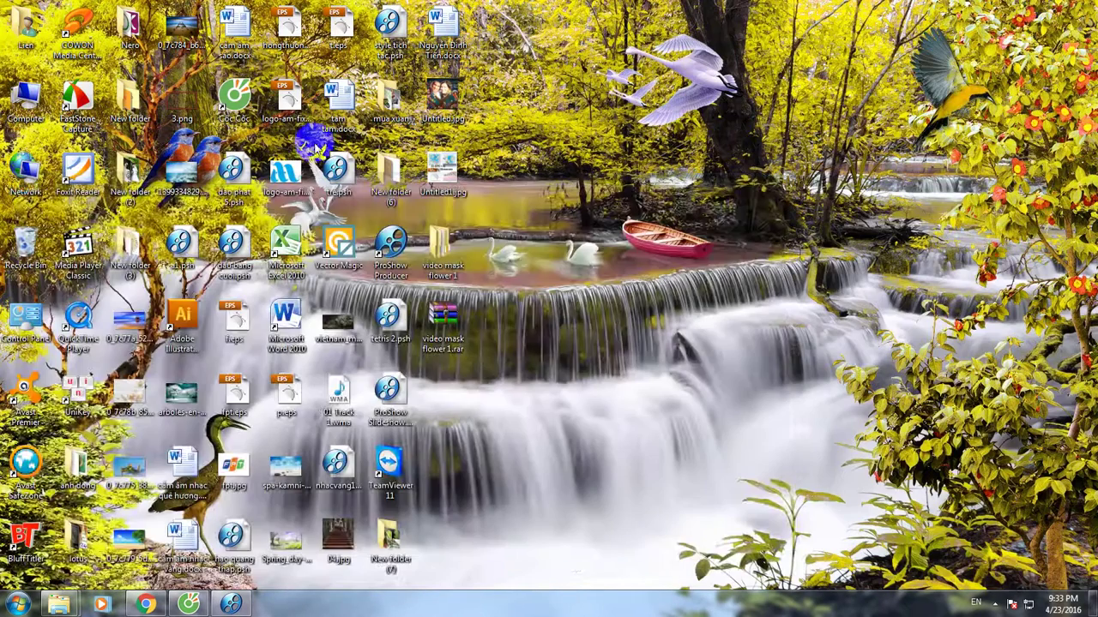
double_click(451, 240)
left_click(204, 176)
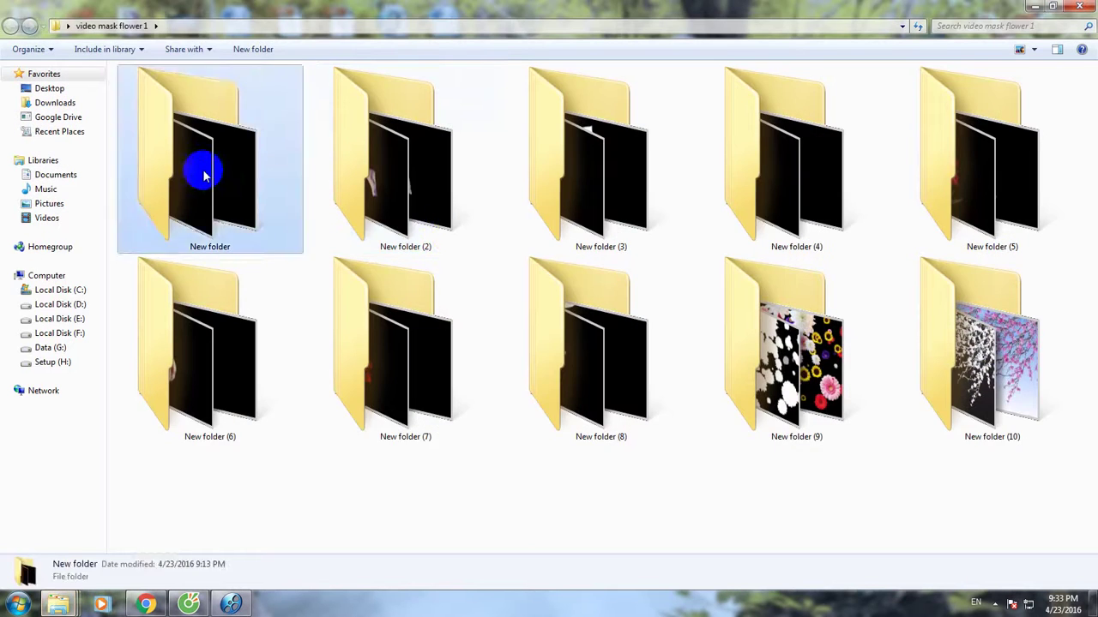
double_click(205, 176)
double_click(228, 88)
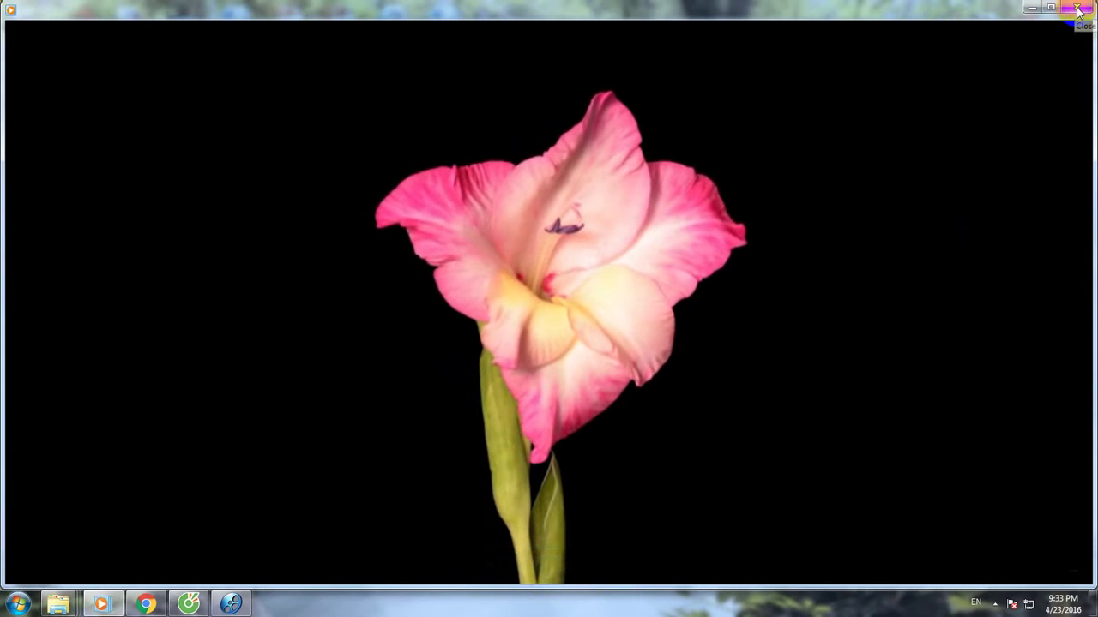
left_click(1077, 9)
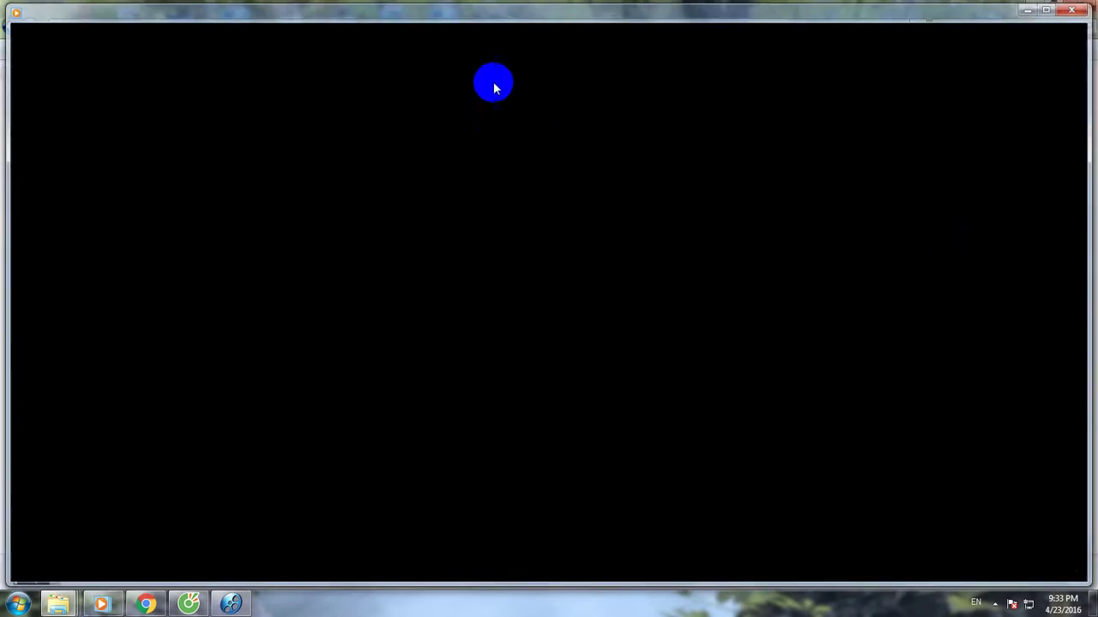
double_click(156, 84)
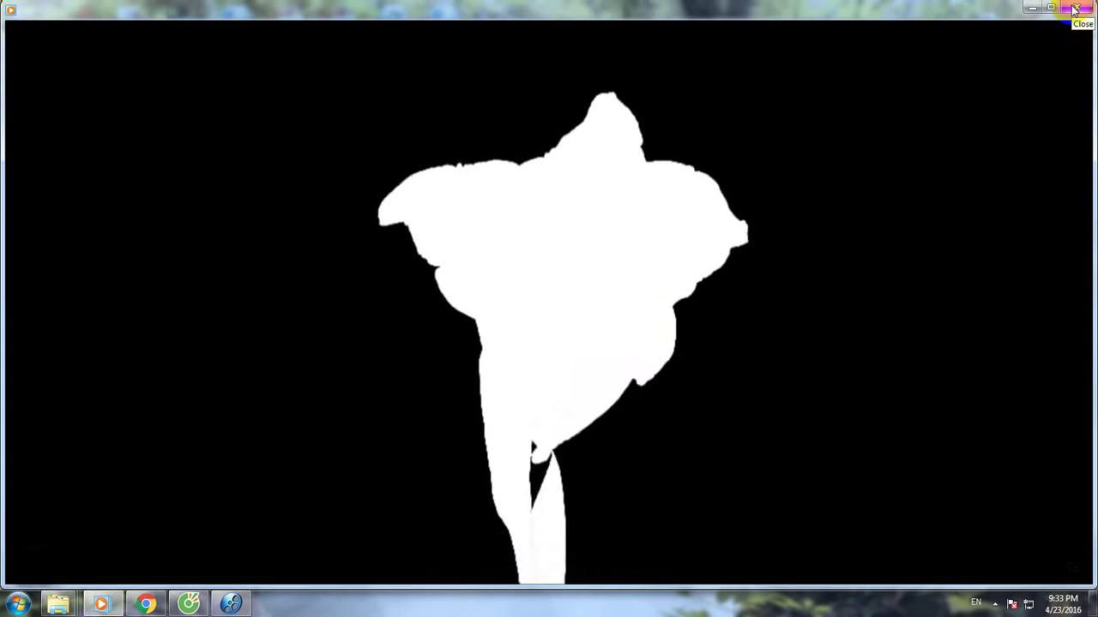
left_click(1074, 8)
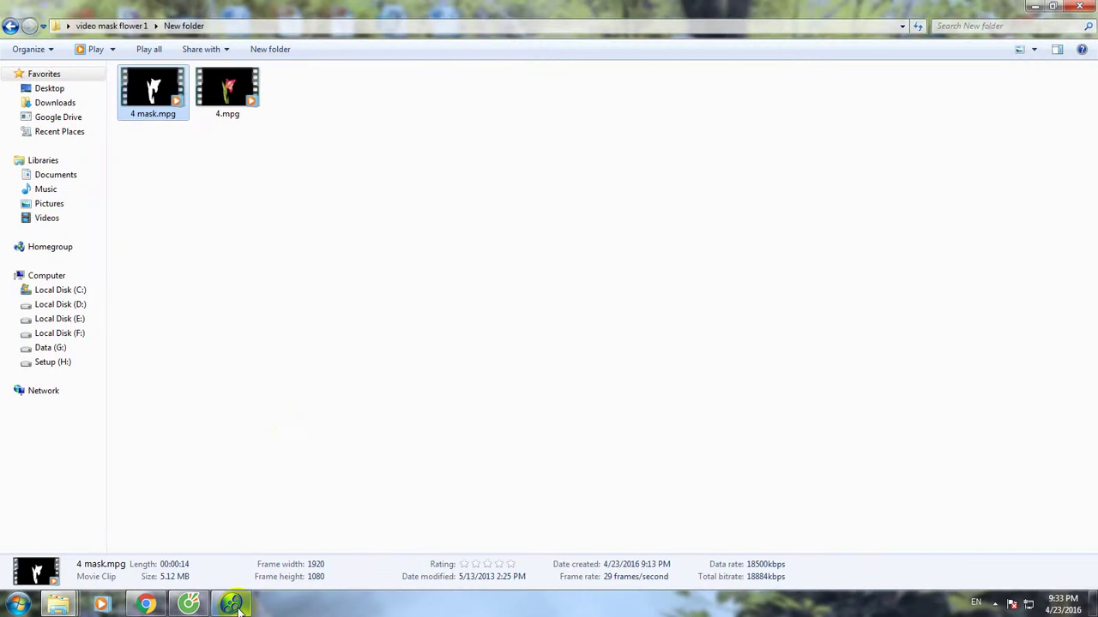
- Open New folder (10) in "video mask flower 1" and play hoa dao.mp4 and hoa dao mask.mp4
left_click(110, 26)
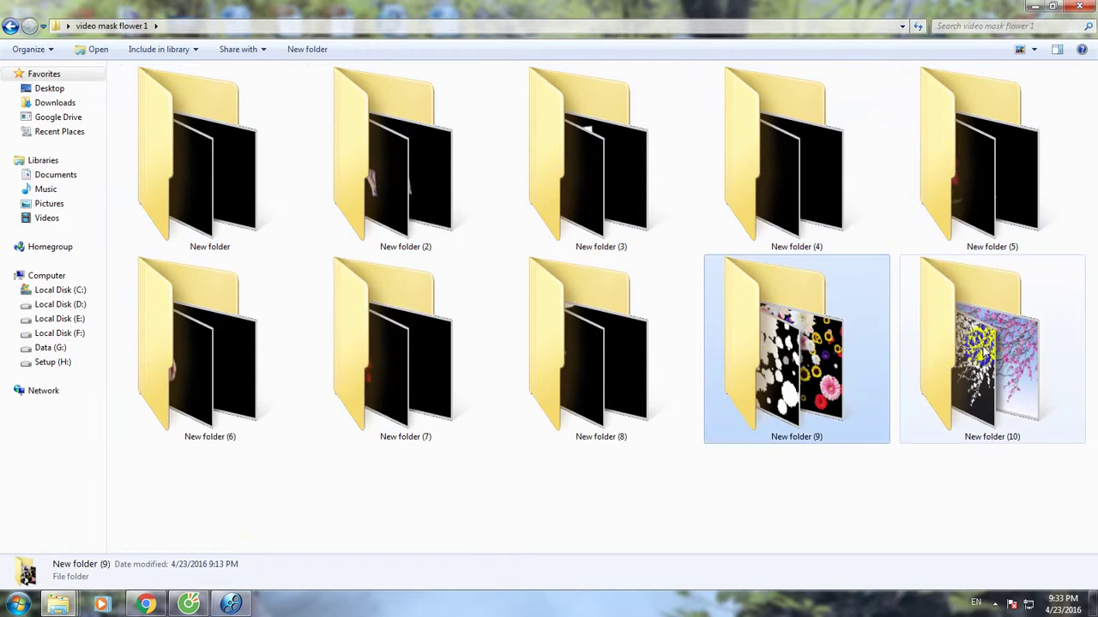
double_click(947, 338)
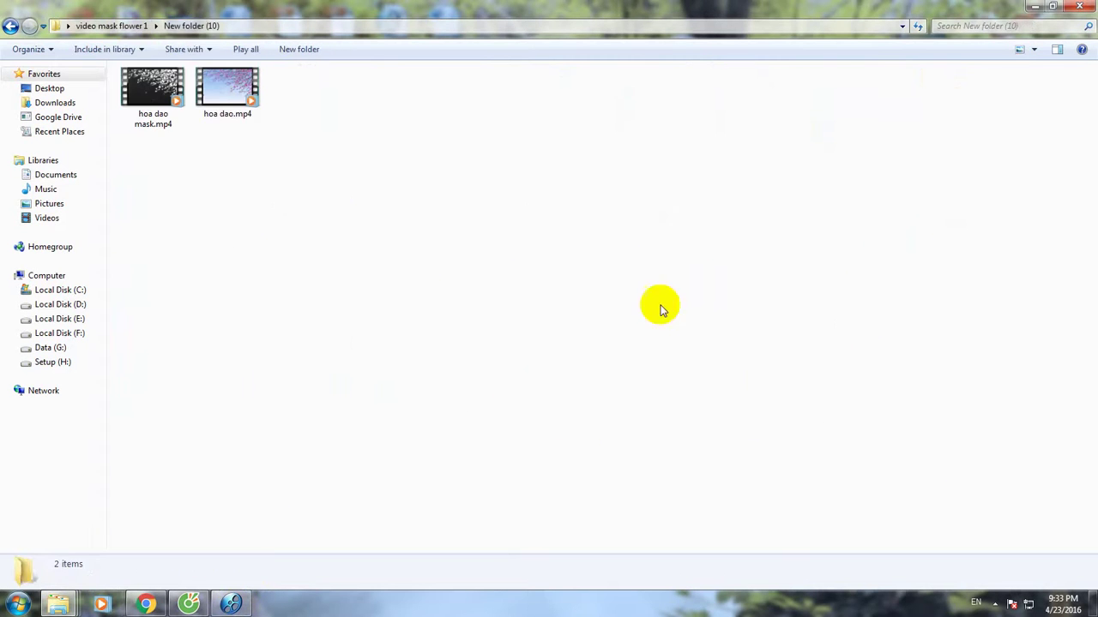
double_click(216, 93)
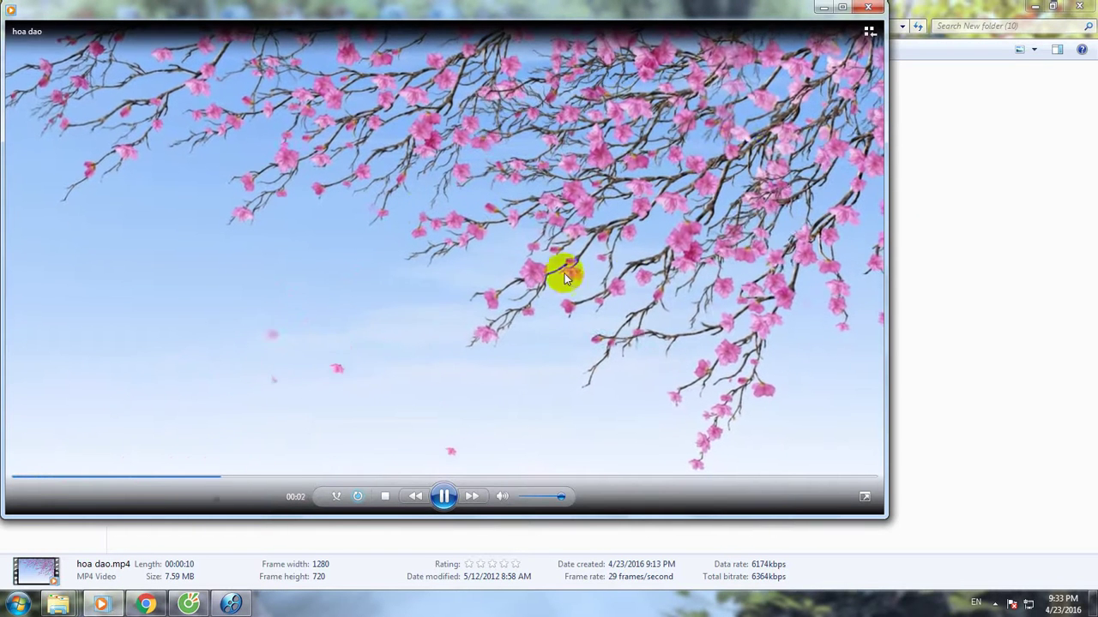
left_click(873, 10)
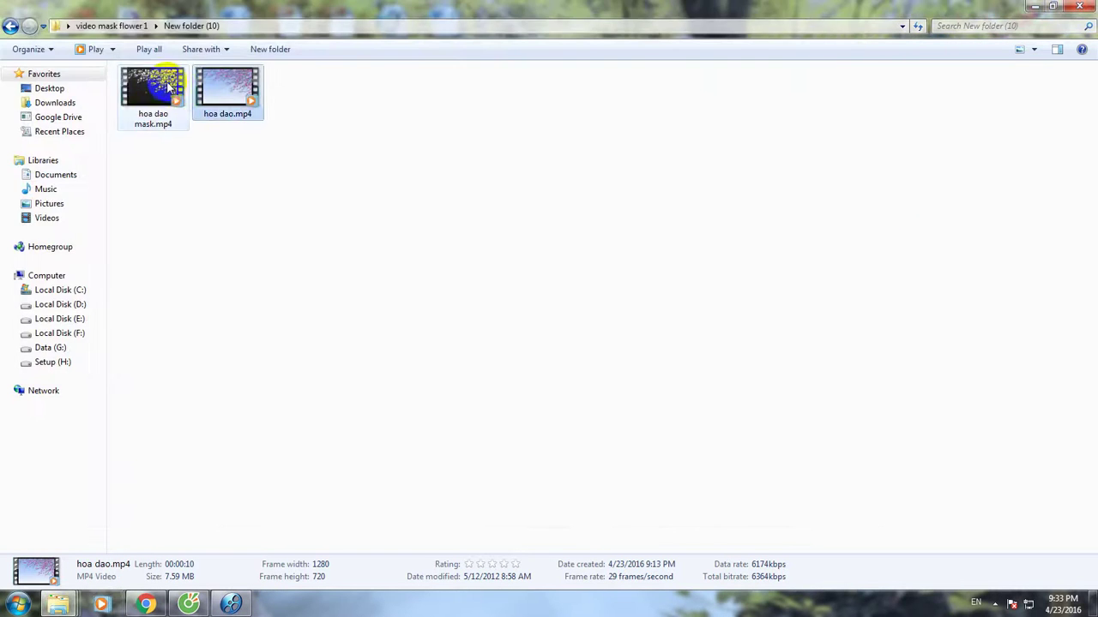
double_click(151, 90)
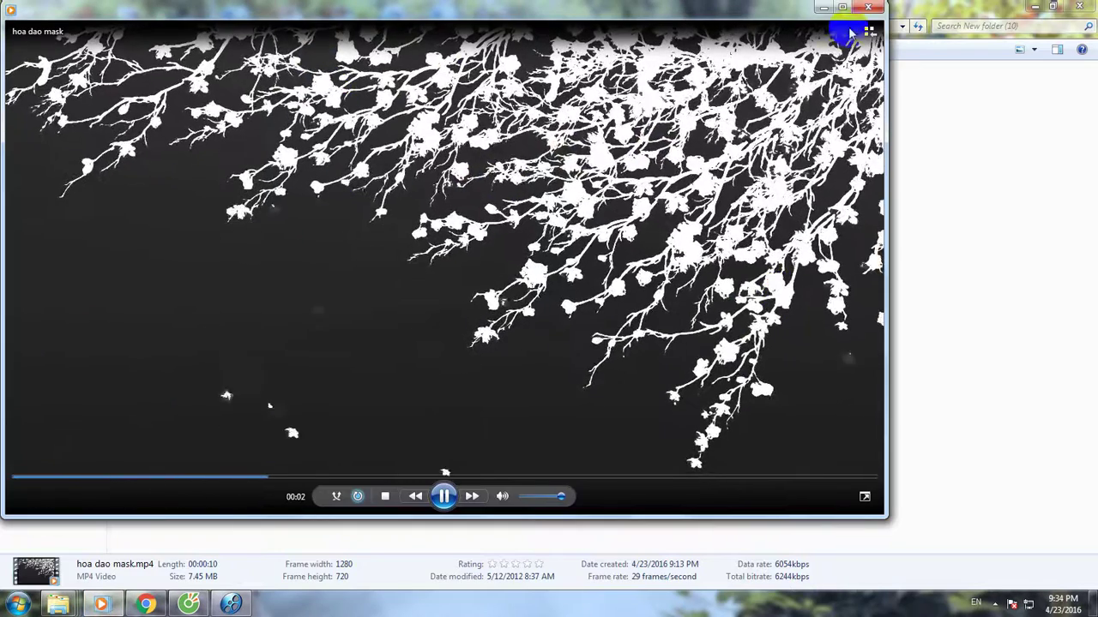
key("alt+F4")
- Switch to ProShow Producer and add the video 4.mpg as a layer on slide 2
left_click(231, 604)
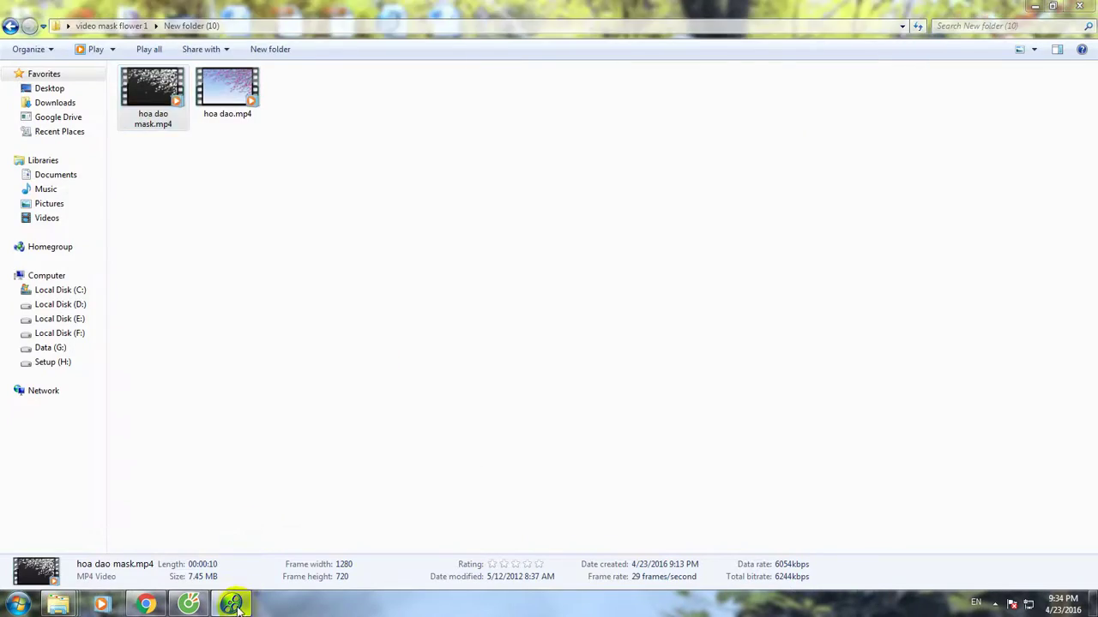
double_click(215, 494)
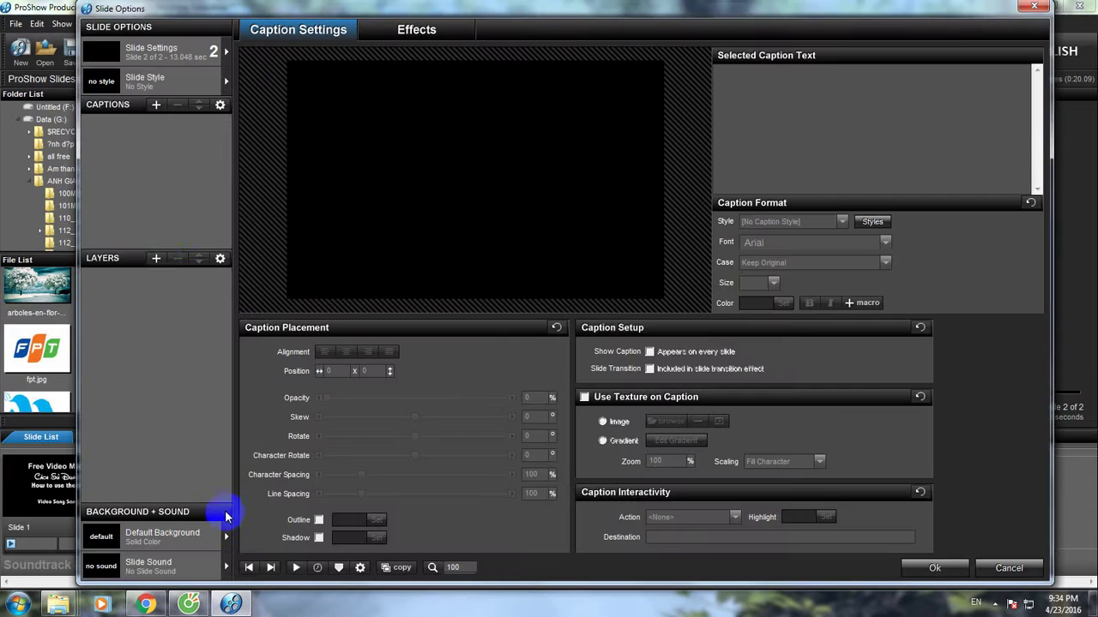
left_click(157, 259)
left_click(167, 273)
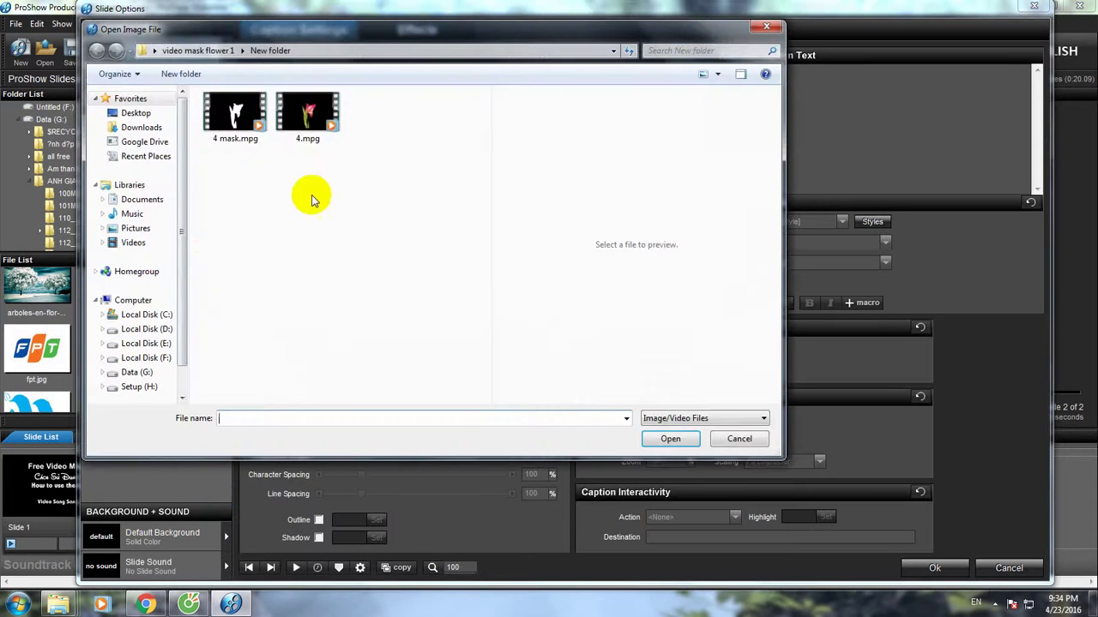
left_click(301, 127)
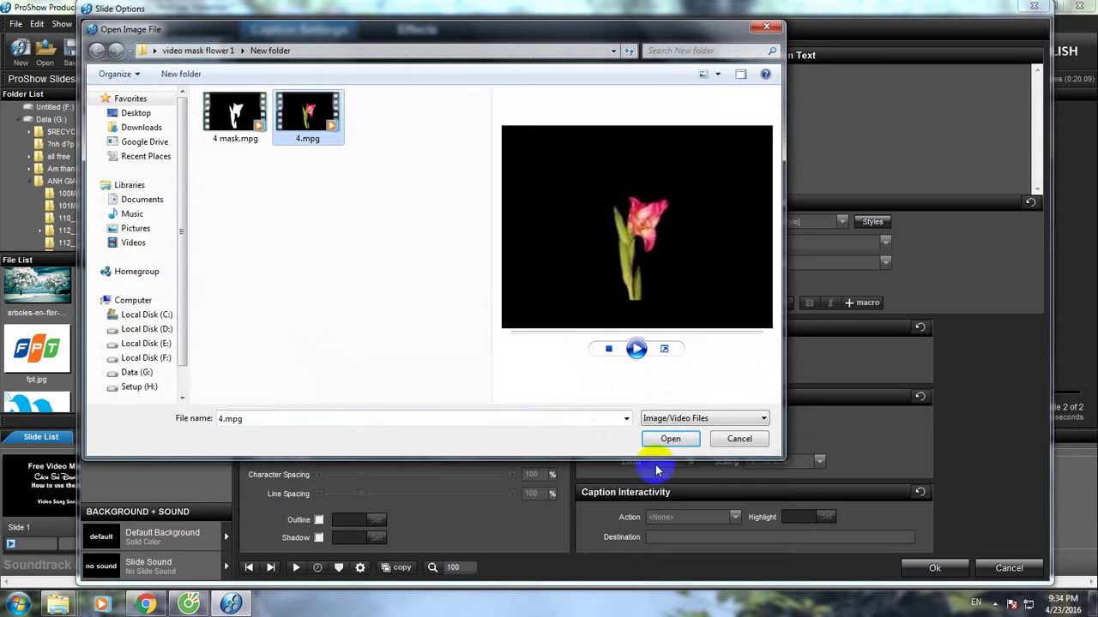
left_click(669, 439)
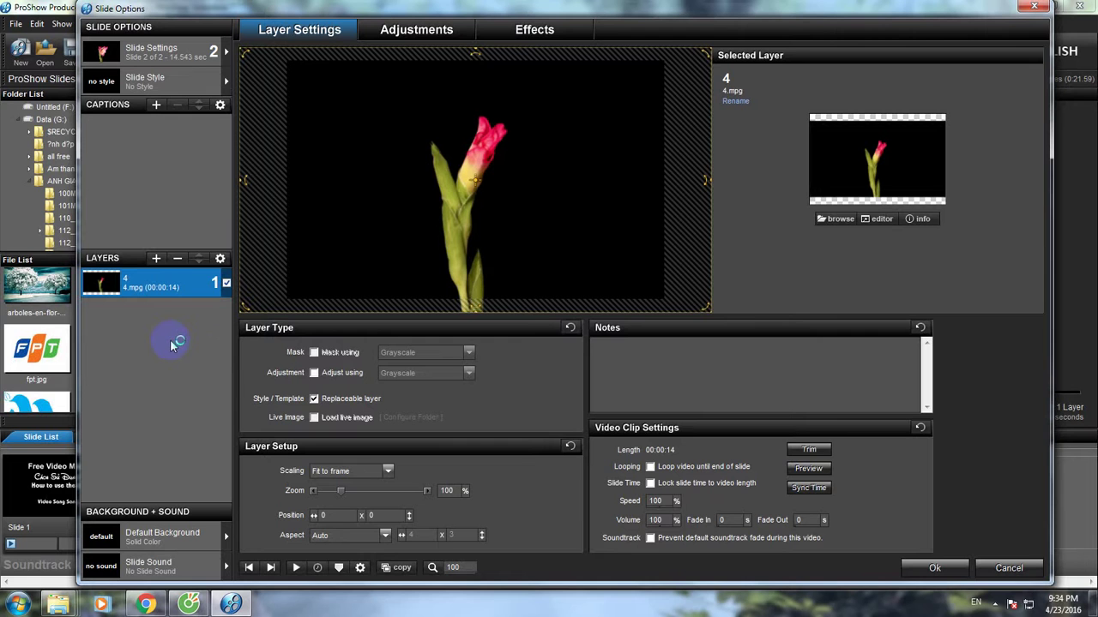
left_click(152, 277)
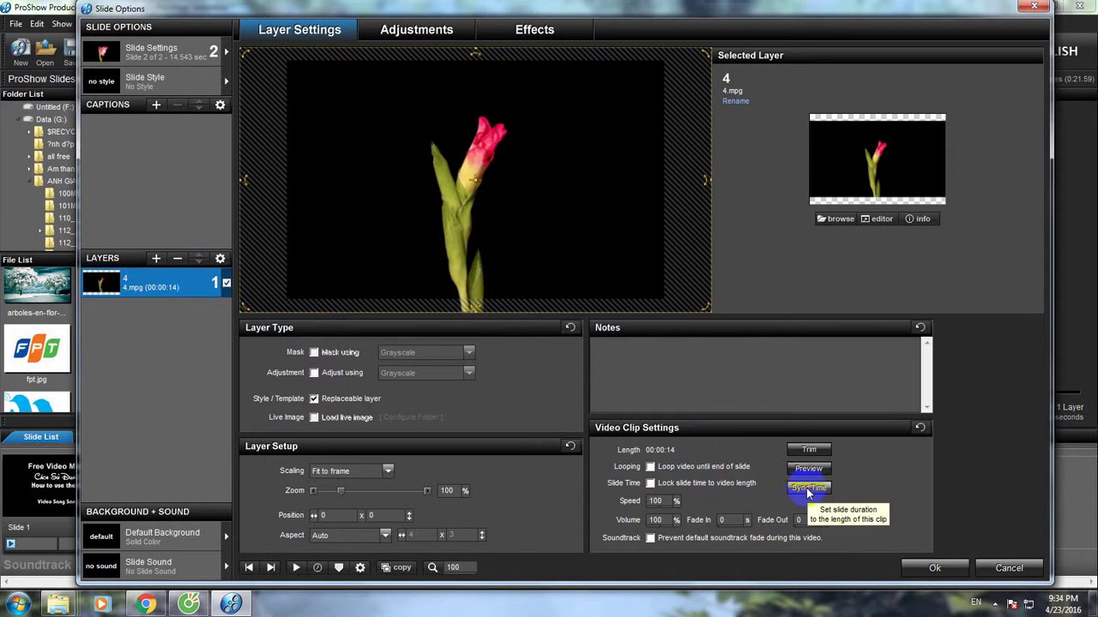
- Examine slide 2's transition and slide times and the clip's option for matching slide duration to video length
left_click(319, 567)
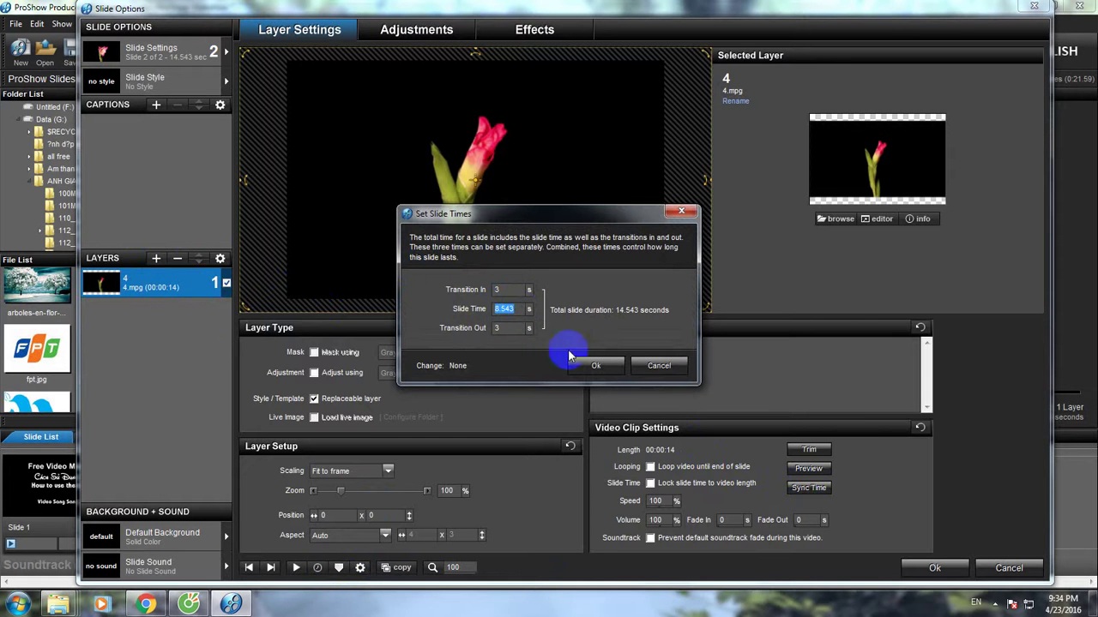
left_click(657, 366)
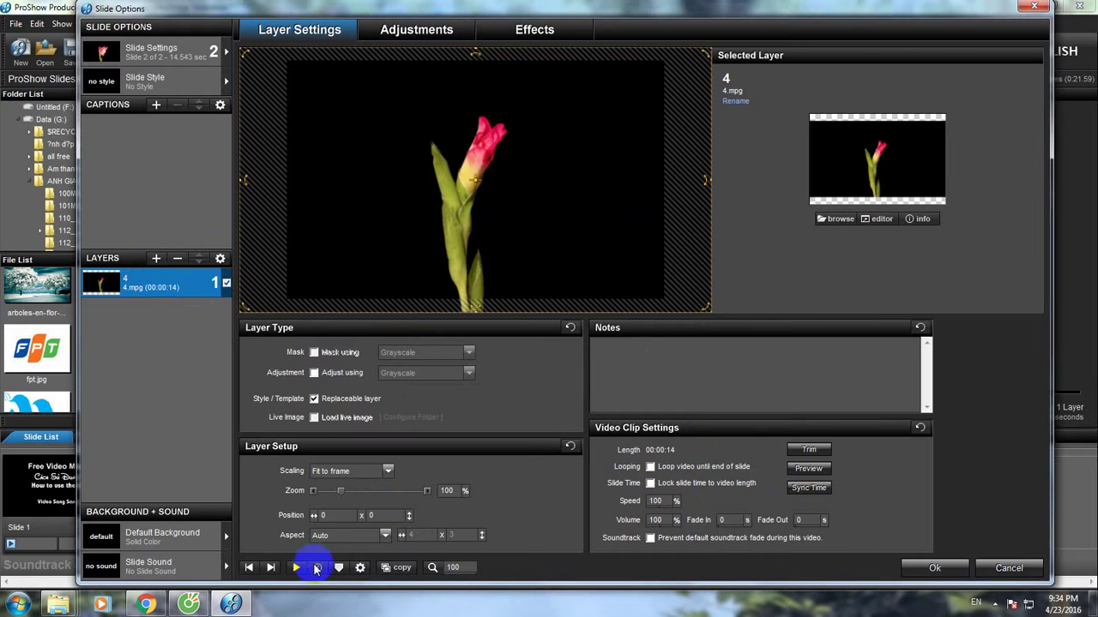
left_click(317, 569)
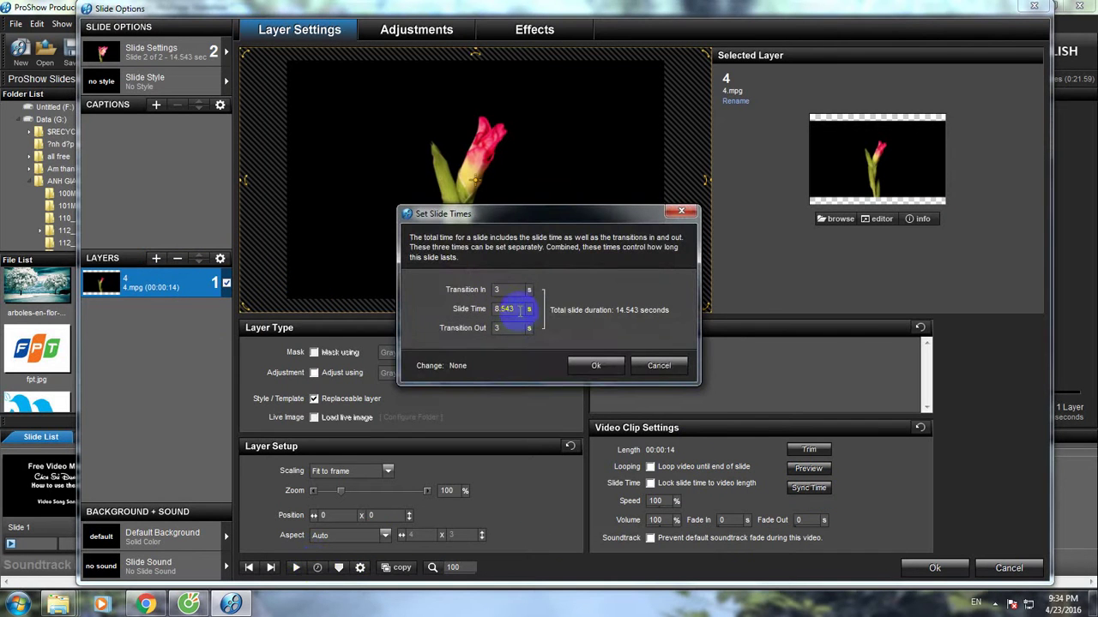
double_click(519, 310)
left_click(598, 367)
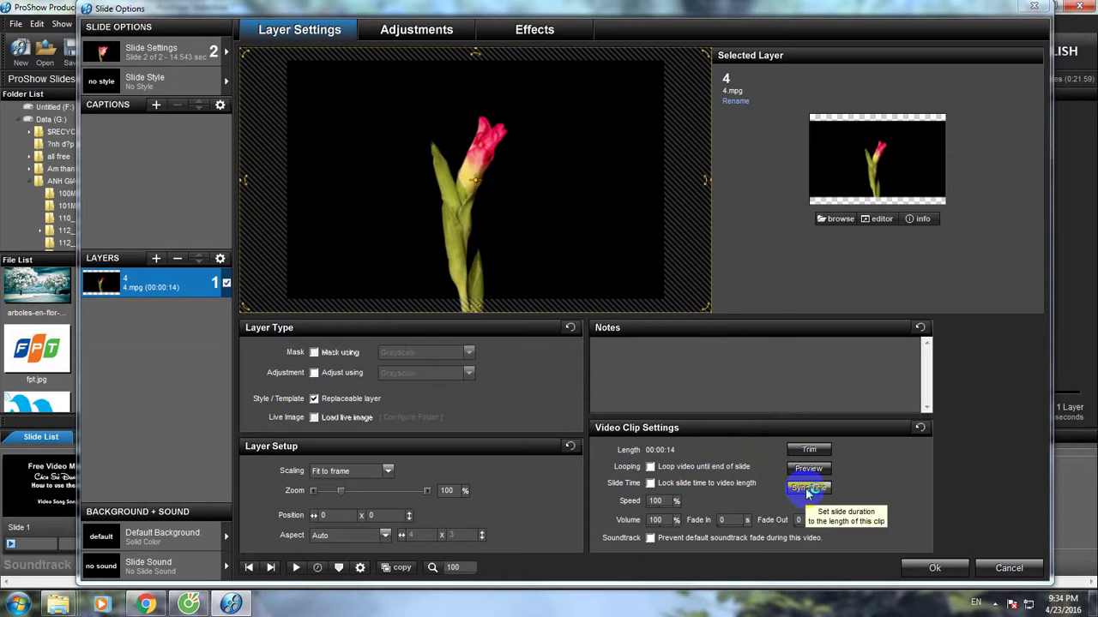
left_click(911, 574)
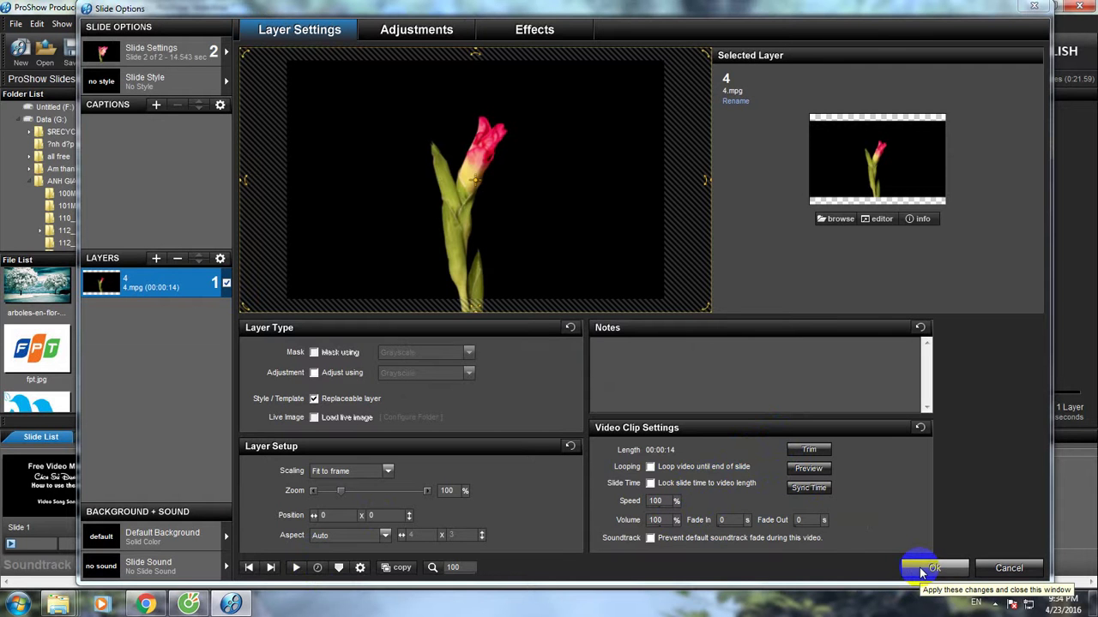
- Set the 4.mpg clip's volume to 0% and duplicate its layer
left_click(659, 520)
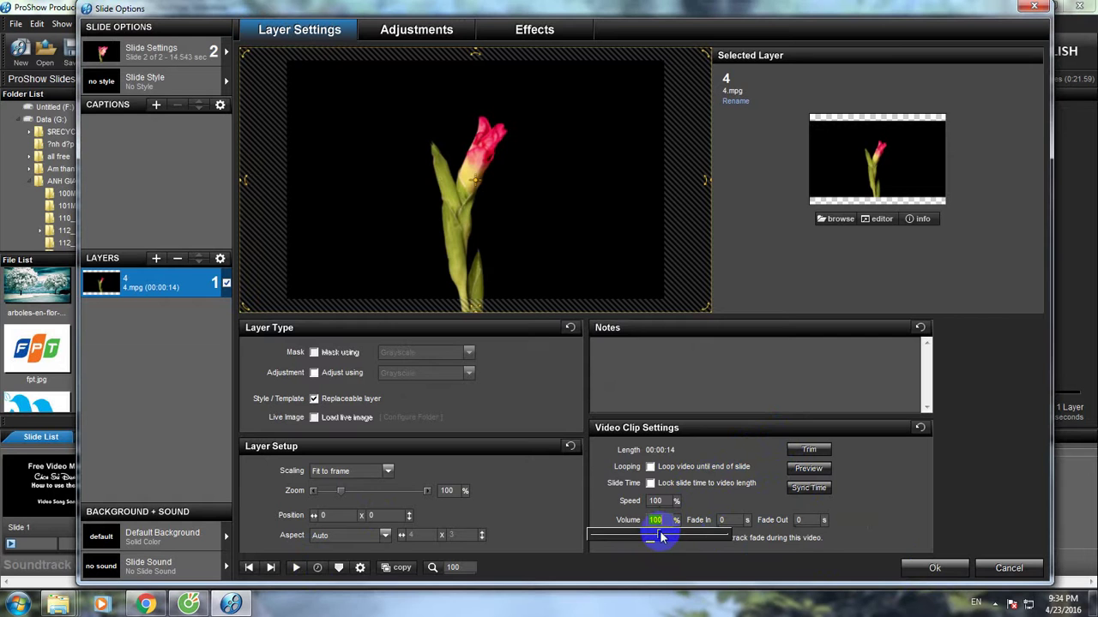
left_click_drag(661, 536, 547, 513)
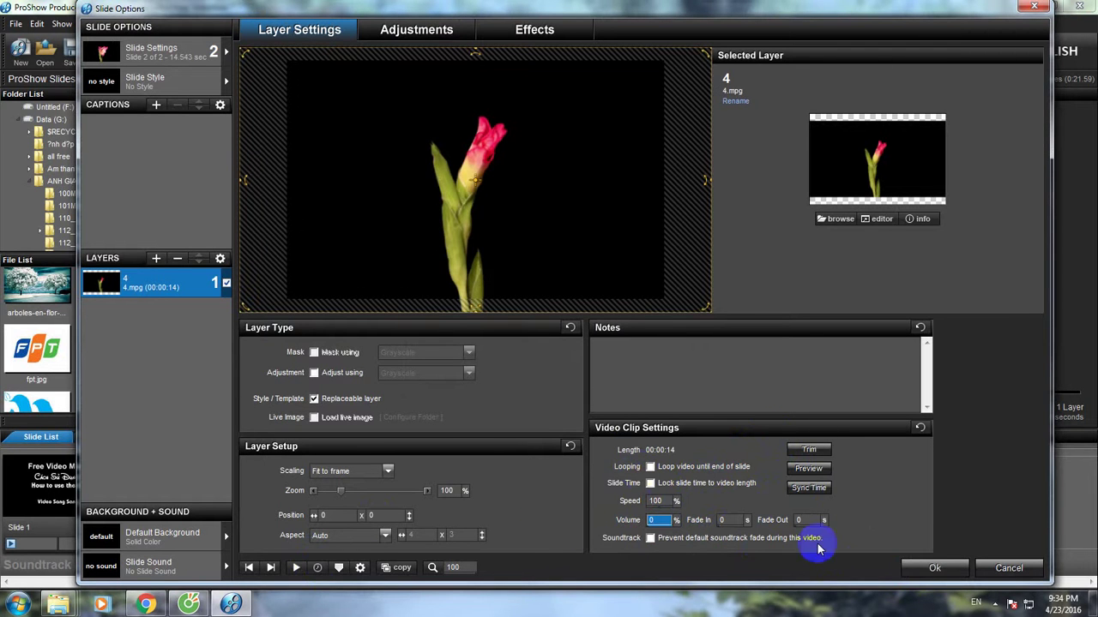
right_click(149, 289)
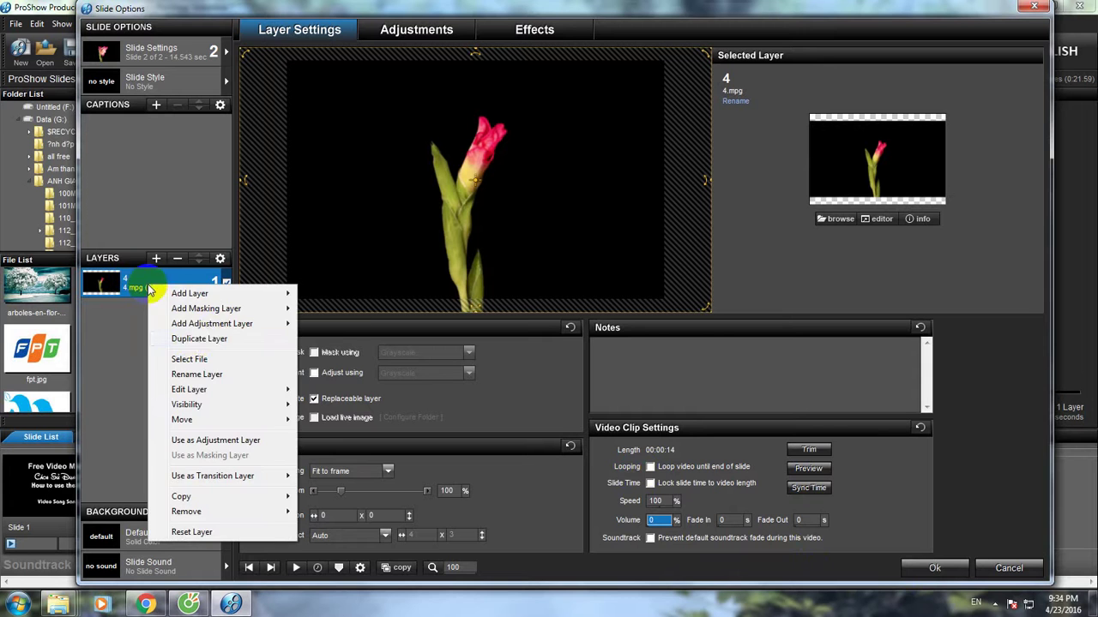
left_click(196, 340)
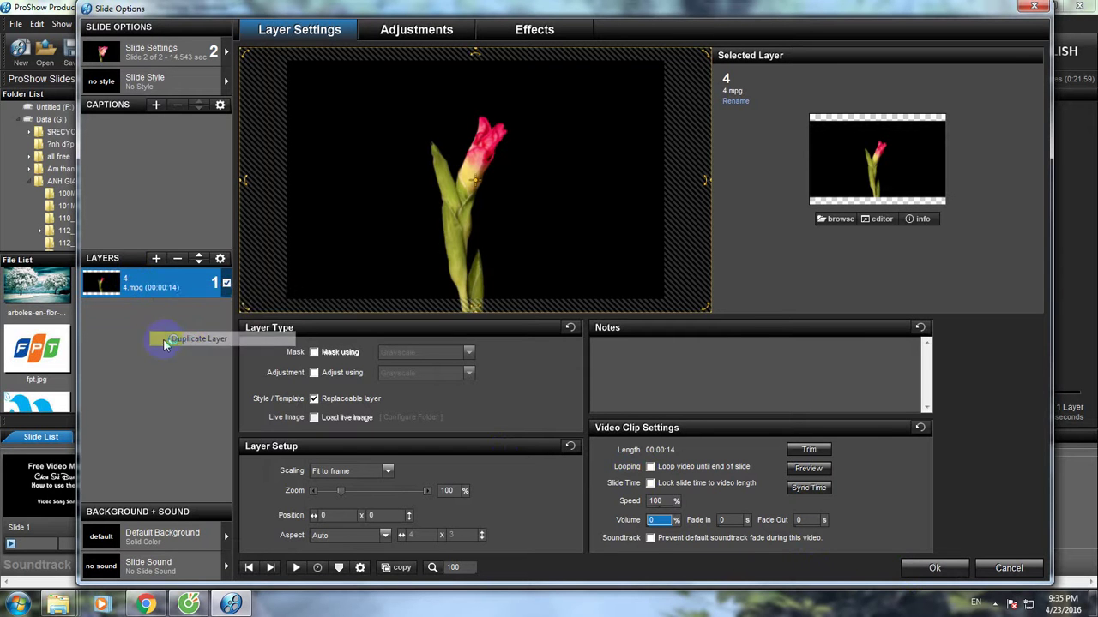
right_click(166, 288)
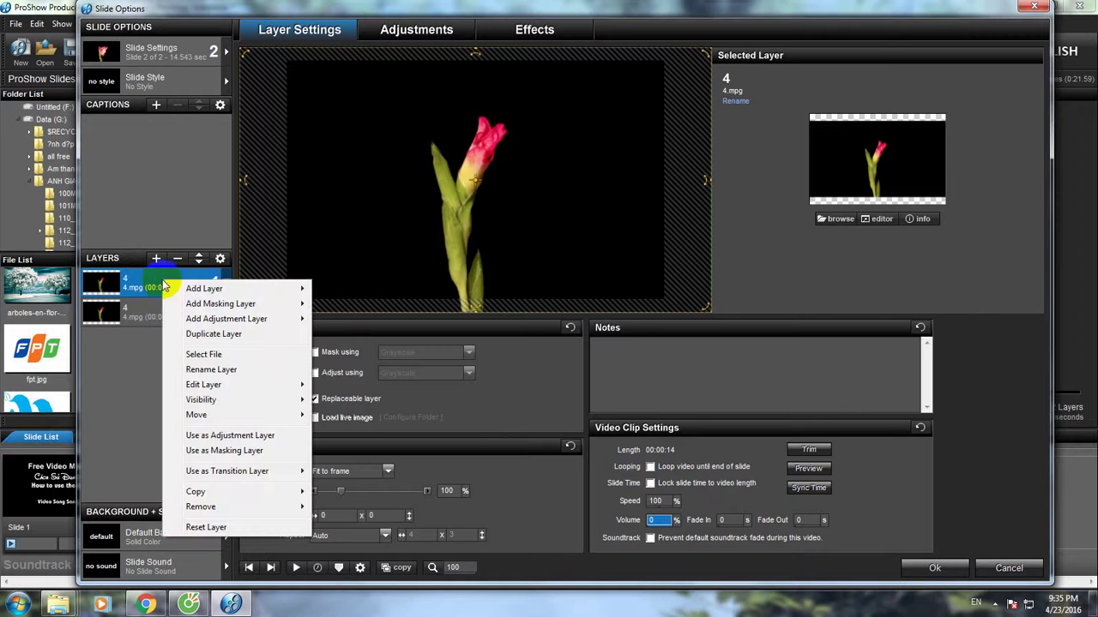
left_click(193, 453)
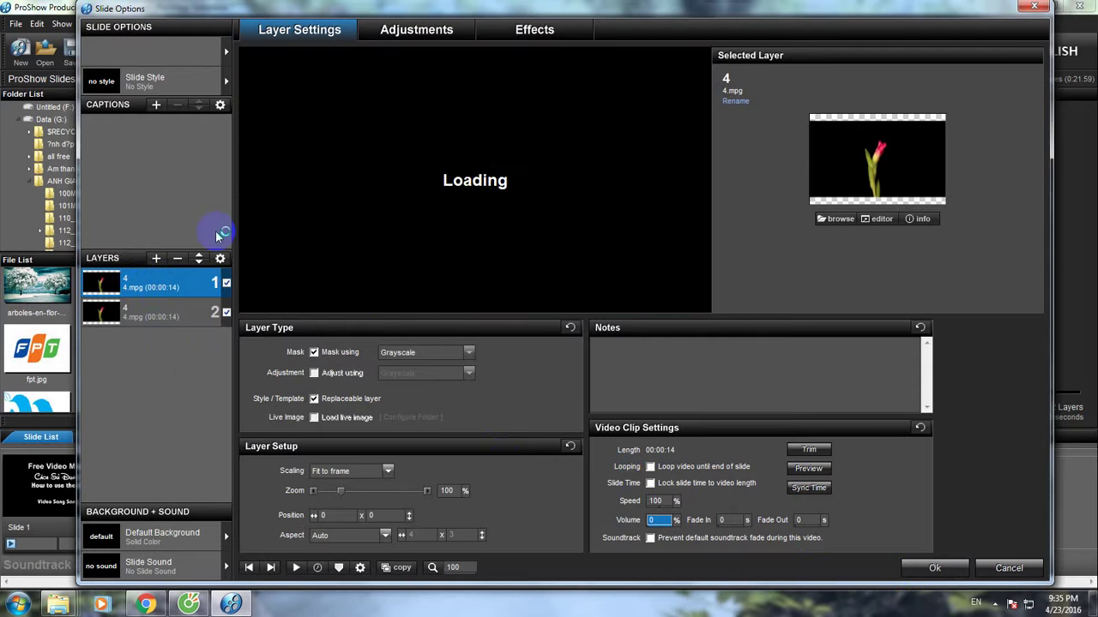
right_click(178, 287)
left_click(205, 454)
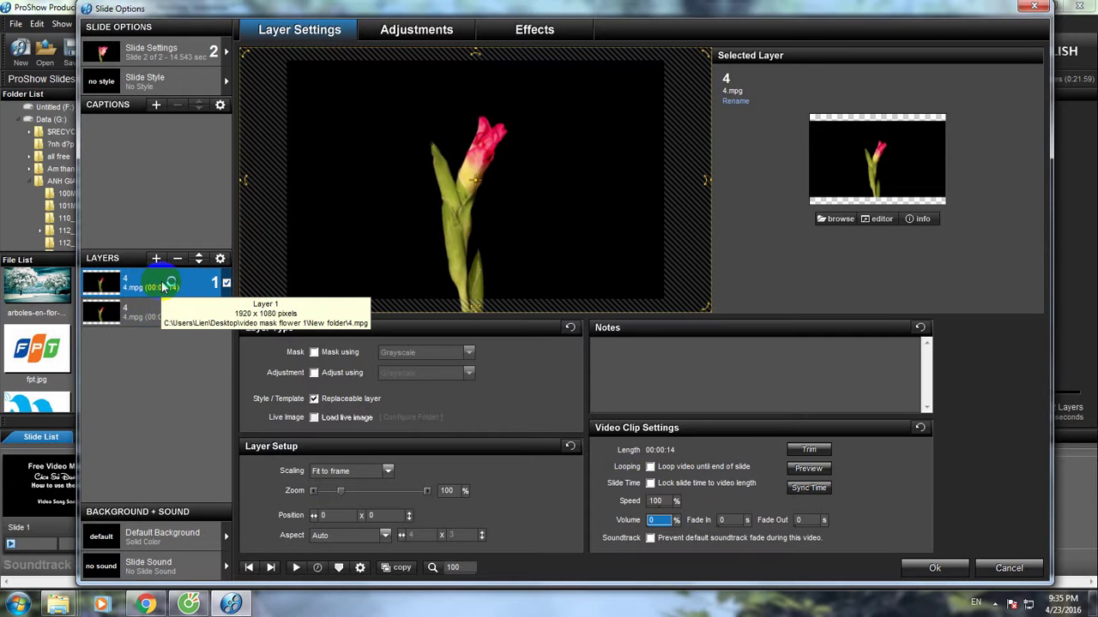
- Replace the upper 4.mpg layer's file with 4 mask.mpg and use it as a masking layer for the flower video
right_click(176, 284)
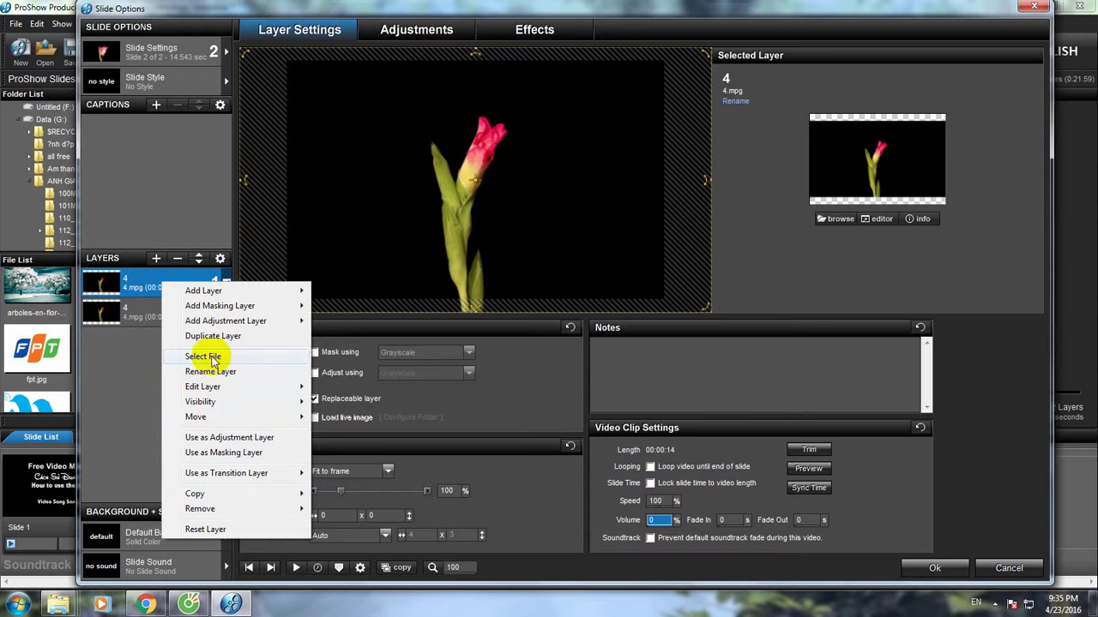
left_click(212, 358)
left_click(235, 116)
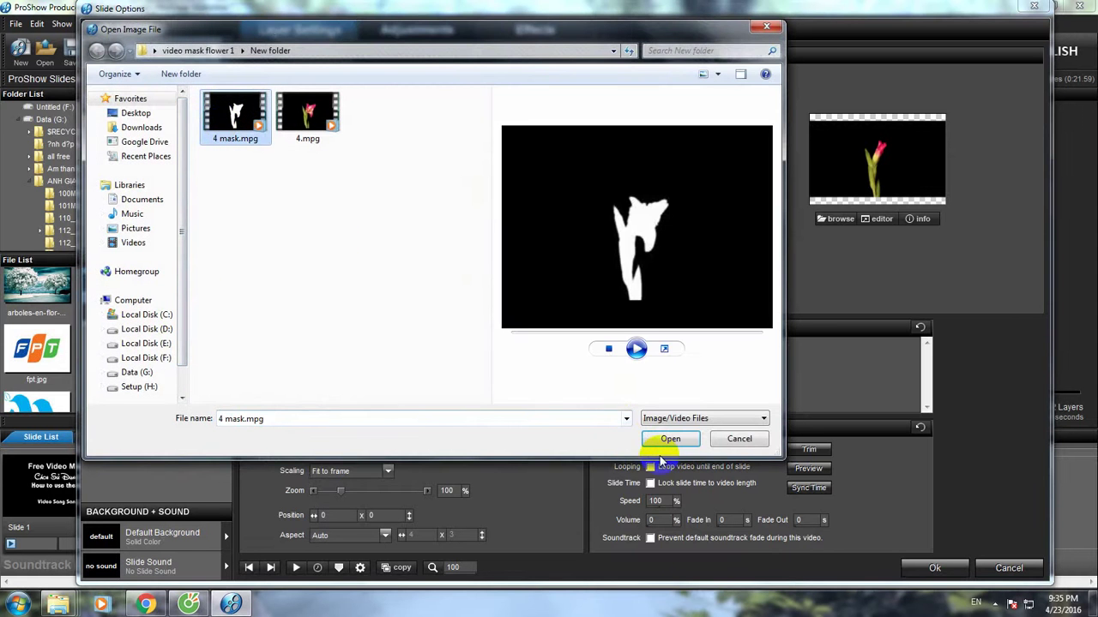
left_click(666, 441)
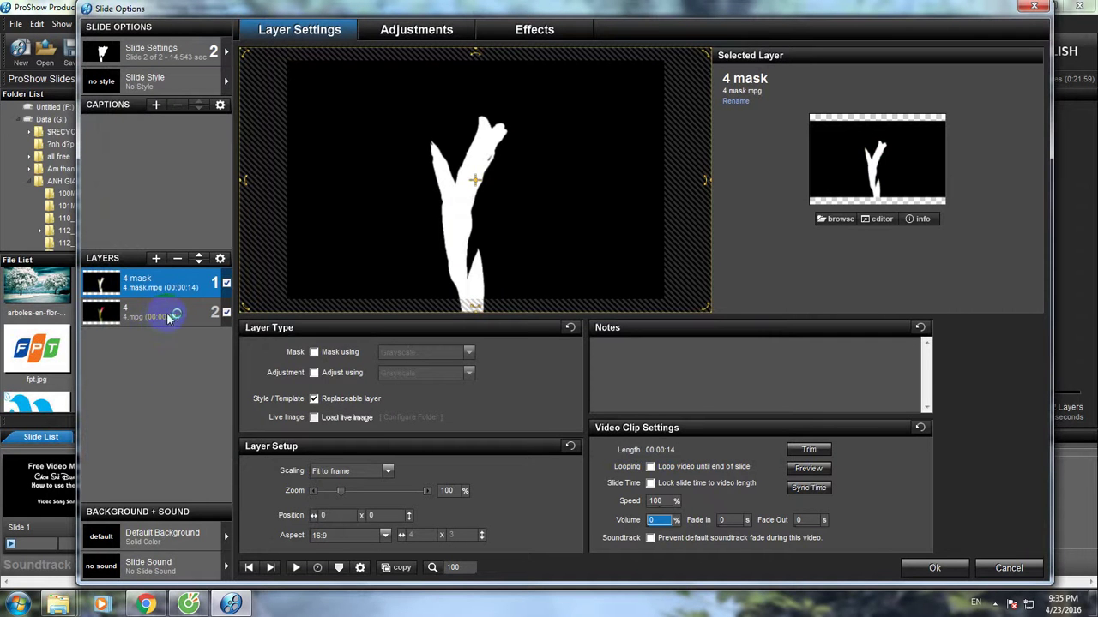
right_click(180, 280)
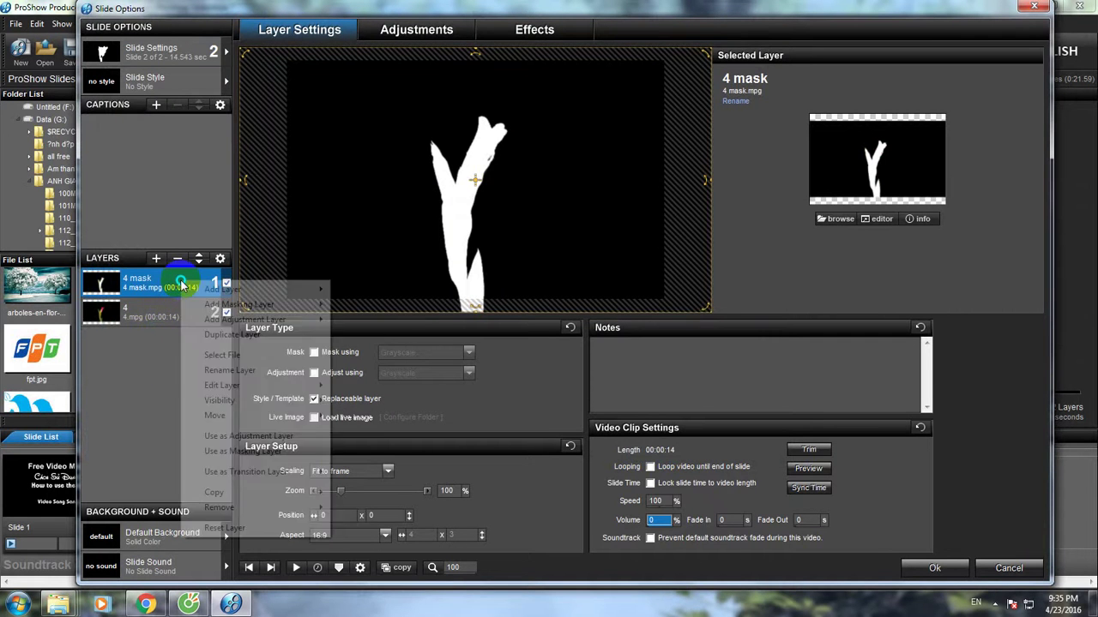
left_click(210, 455)
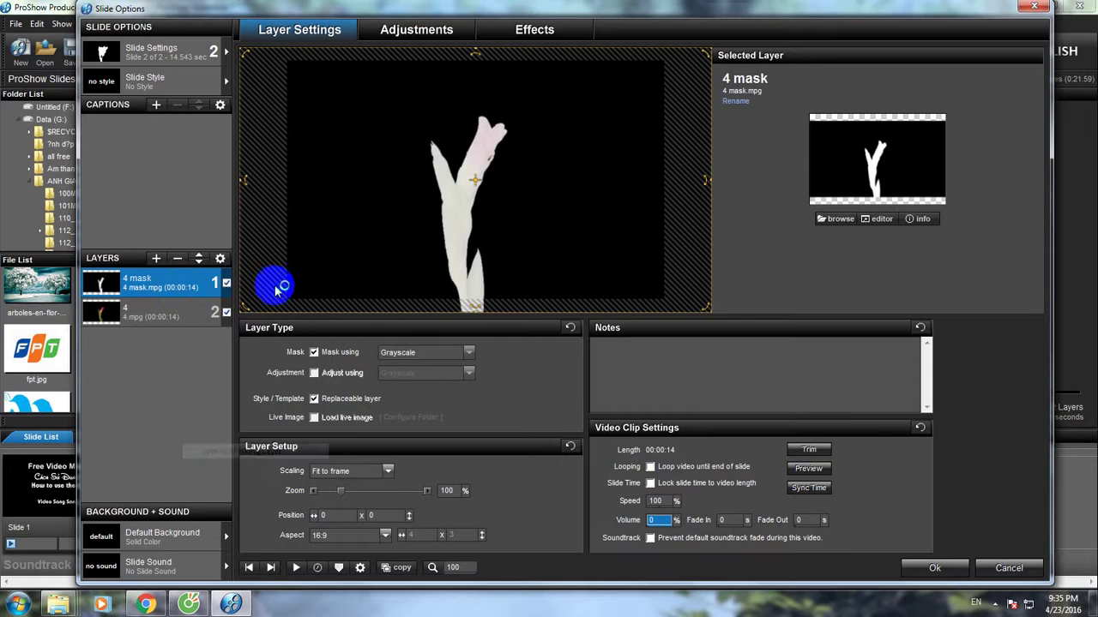
- Add a gradient layer using the white-to-pink Simple preset with Radial type, and place it below the masked flower video
left_click(157, 260)
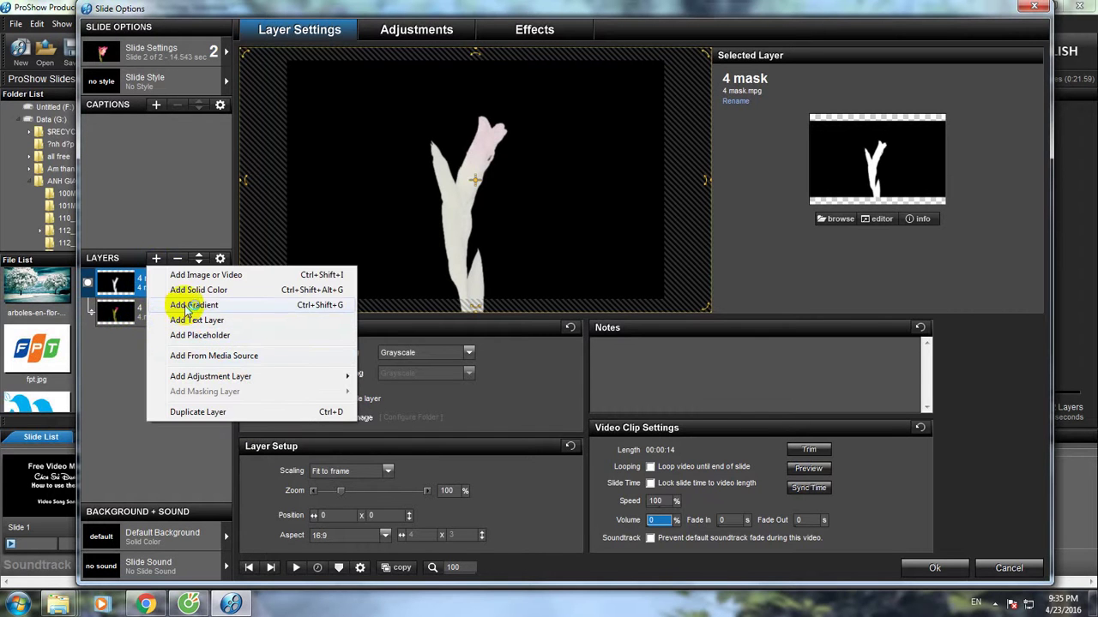
left_click(214, 306)
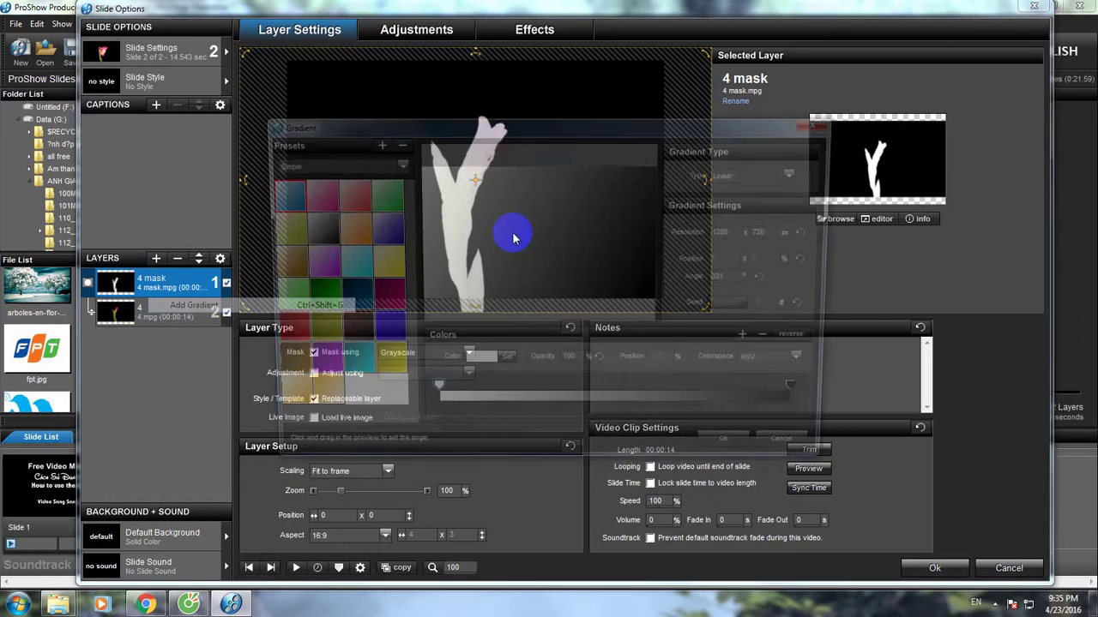
left_click(314, 200)
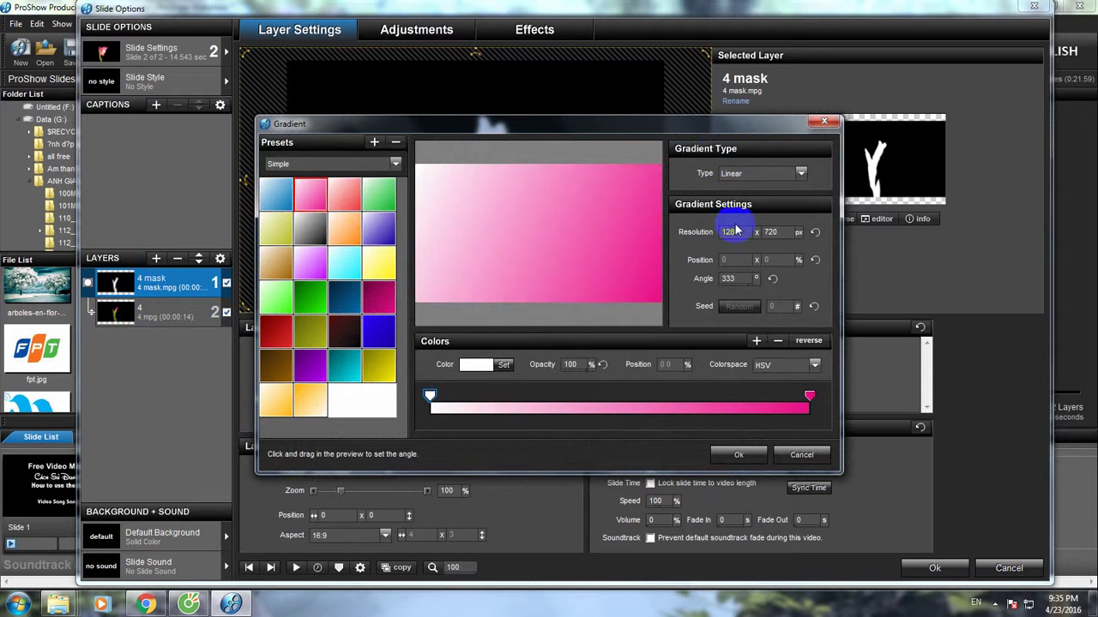
left_click(759, 173)
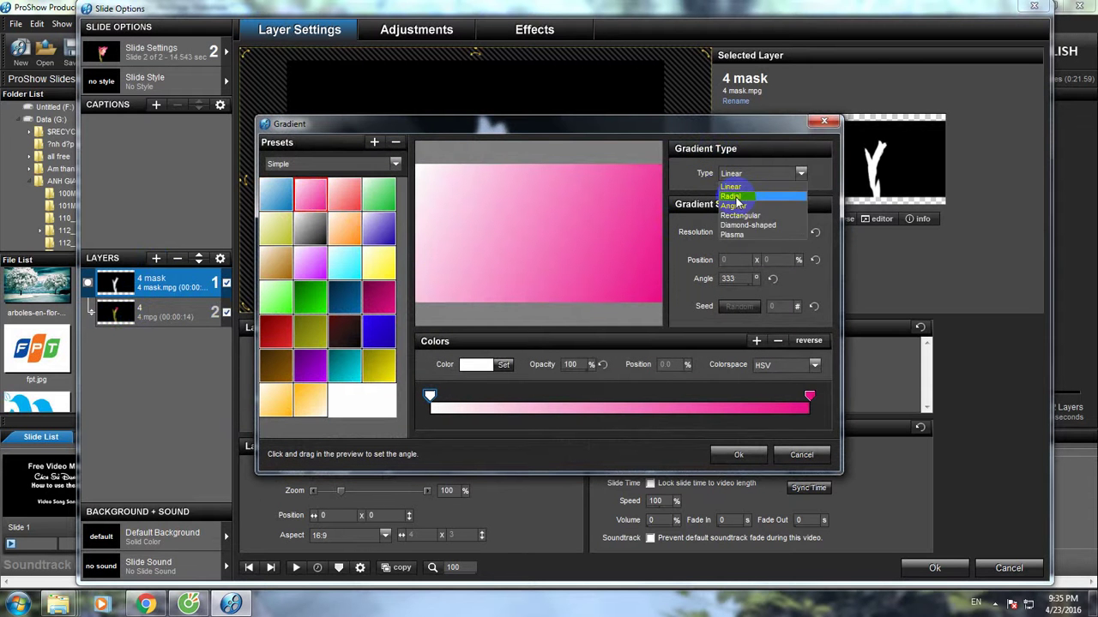
left_click(734, 196)
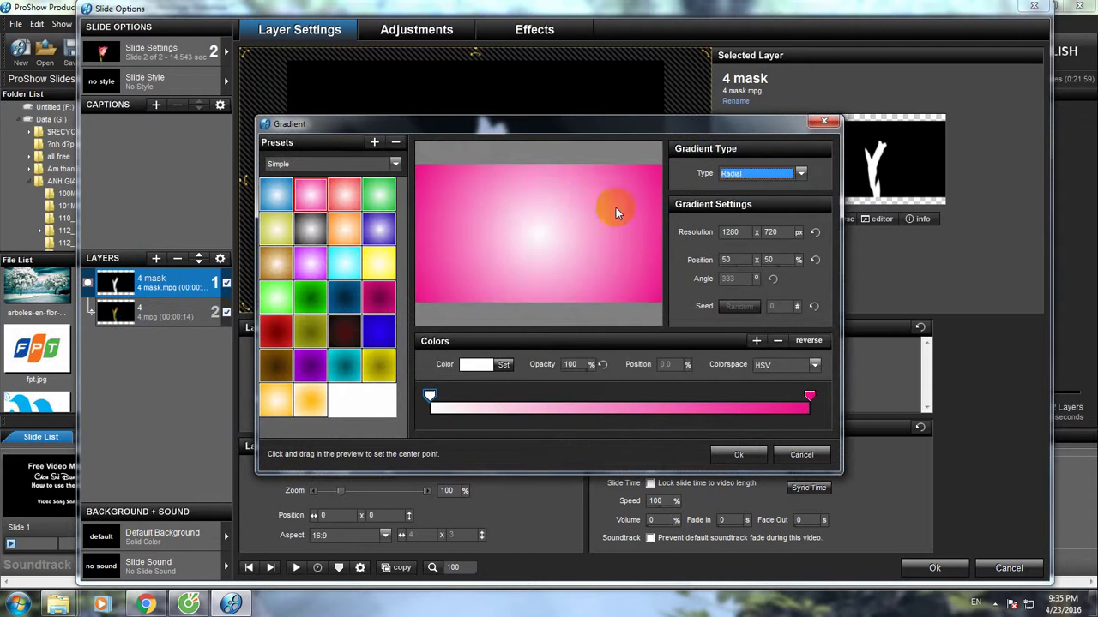
left_click(734, 455)
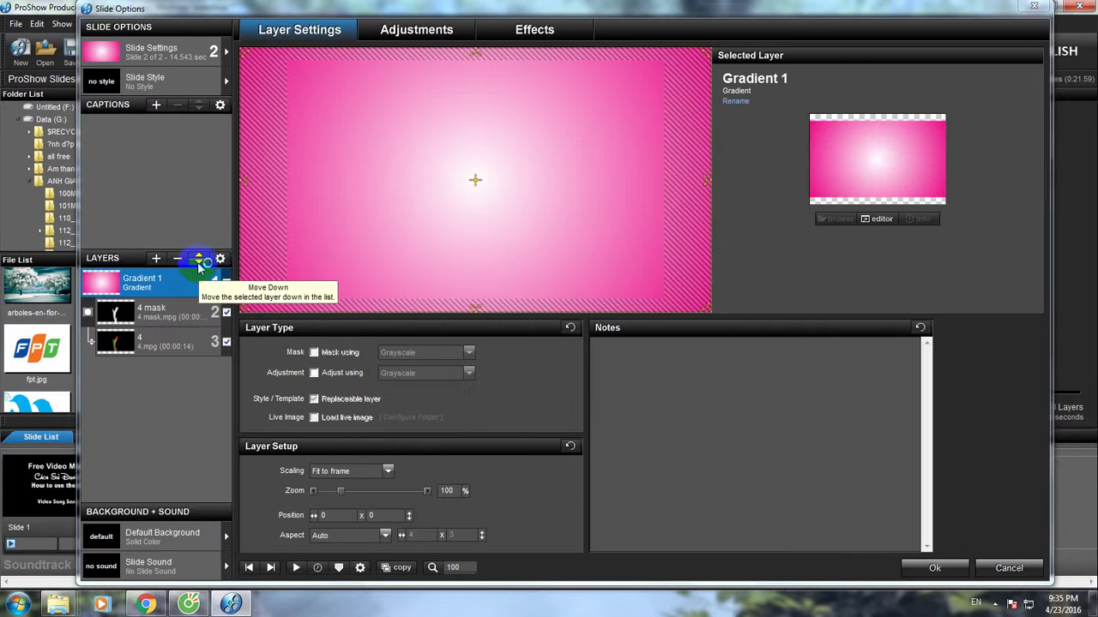
left_click_drag(199, 264, 170, 329)
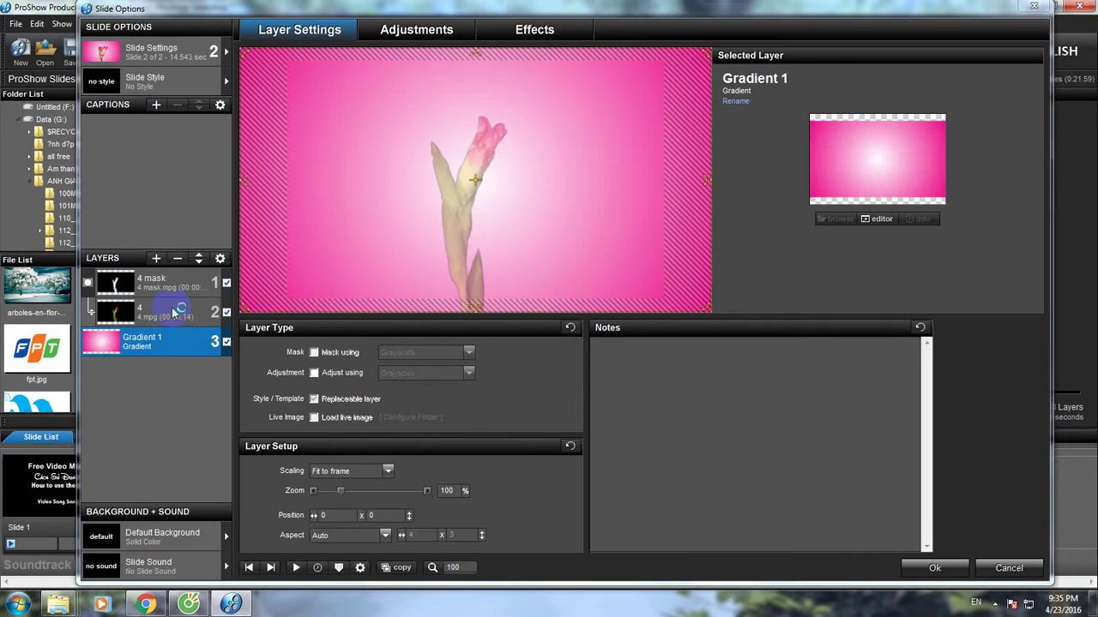
- Scrub through the slide's keyframe timeline to compare the flower with the 4 mask layer shown and hidden
left_click(534, 29)
mouse_move(358, 359)
left_mouse_down()
mouse_move(588, 368)
mouse_move(887, 351)
left_mouse_up()
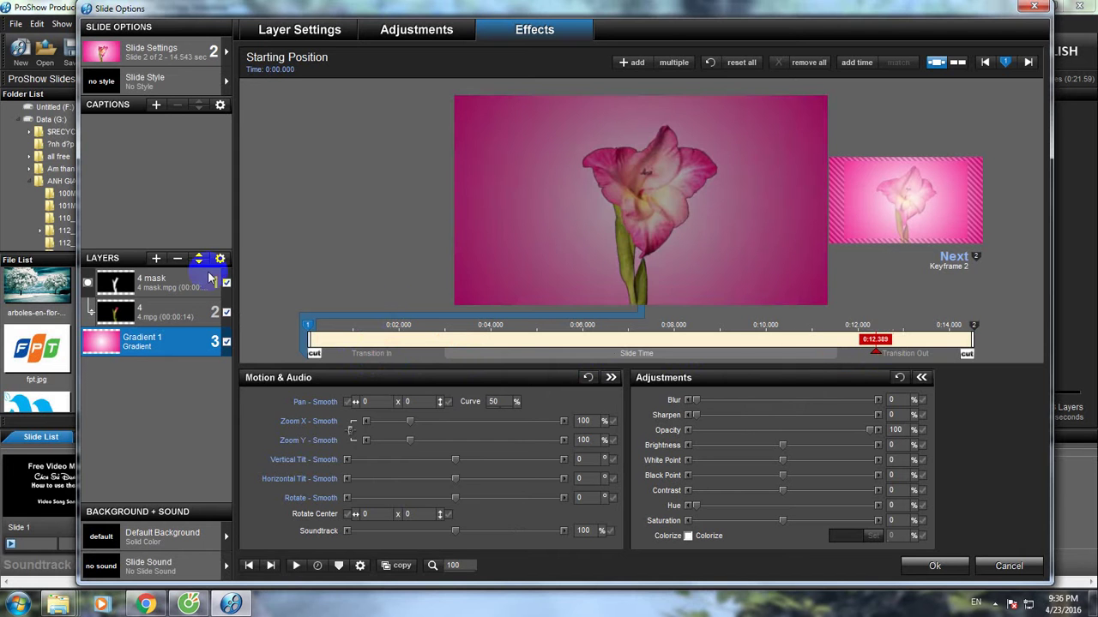
left_click(226, 284)
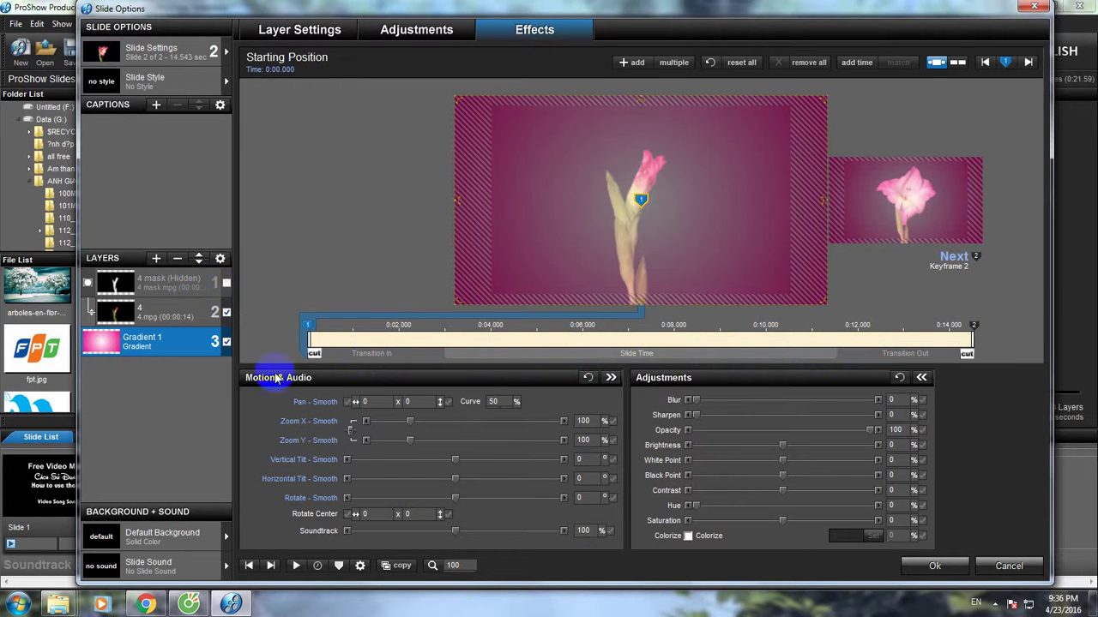
mouse_move(379, 359)
left_mouse_down()
mouse_move(855, 363)
mouse_move(463, 358)
mouse_move(797, 360)
left_mouse_up()
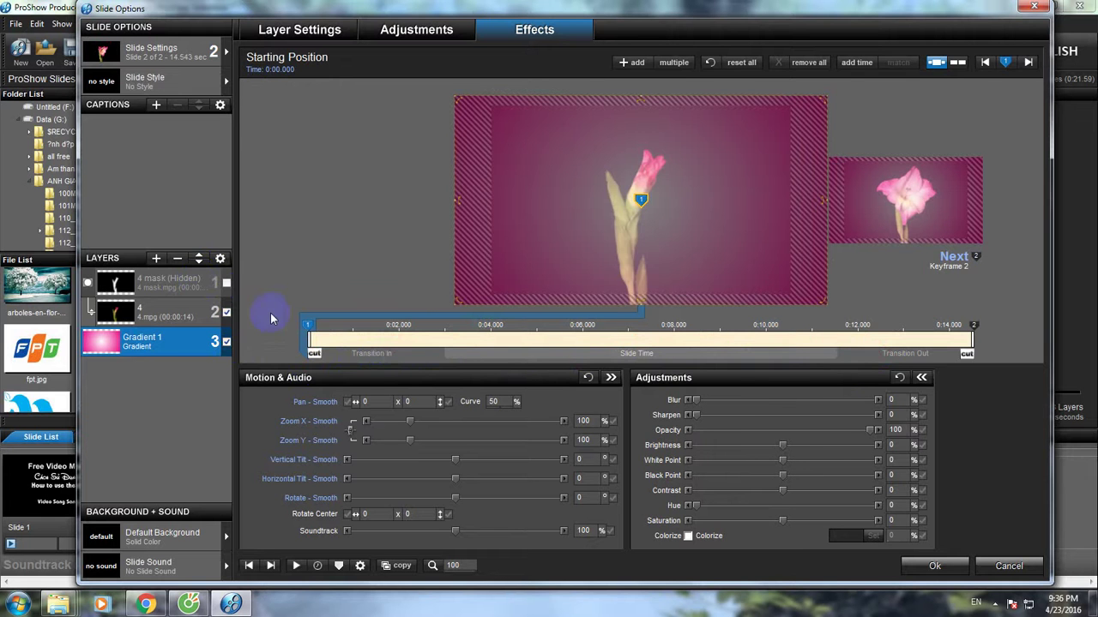
left_click(228, 284)
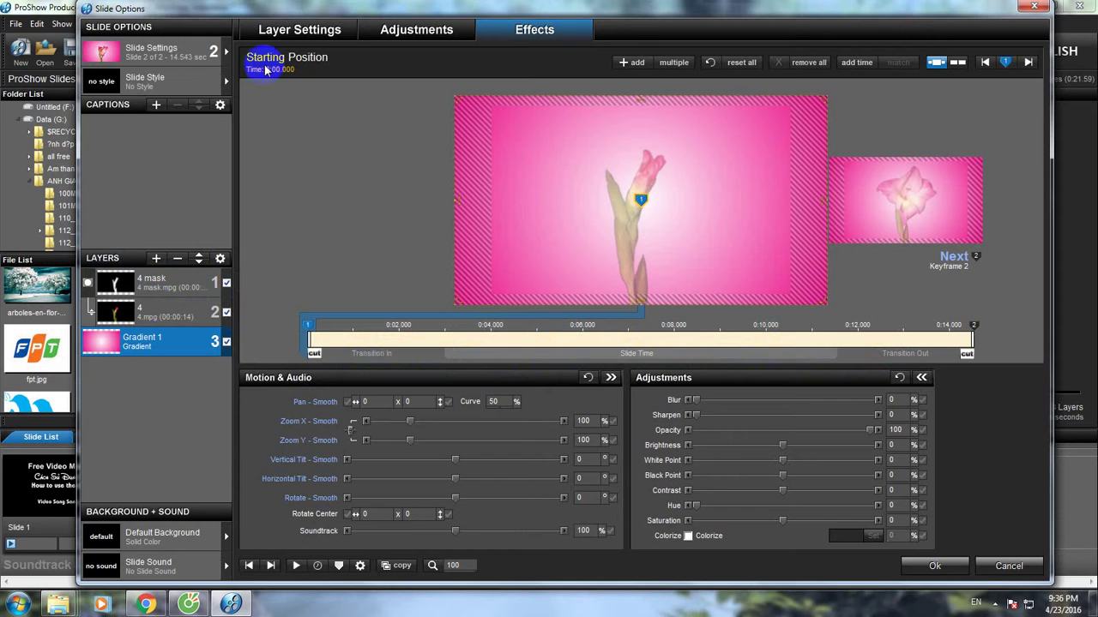
- With the 4 mask layer hidden, set the 4.mpg layer's zoom to 60% and move it to about -42 x 20
left_click(291, 31)
left_click(148, 315)
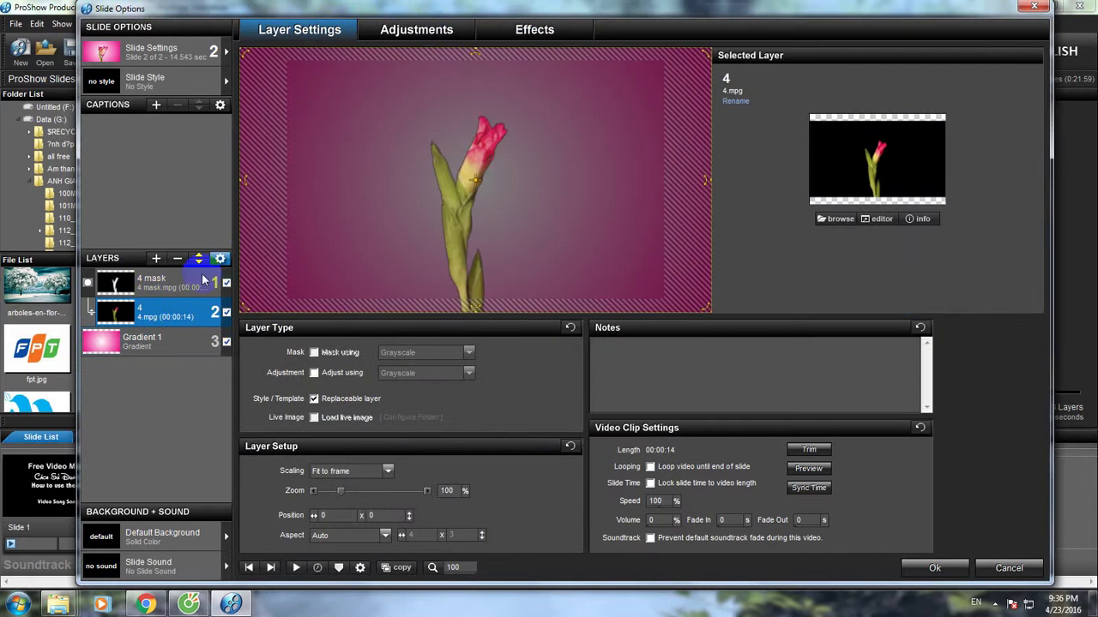
left_click(202, 286)
left_click(226, 283)
left_click(172, 312)
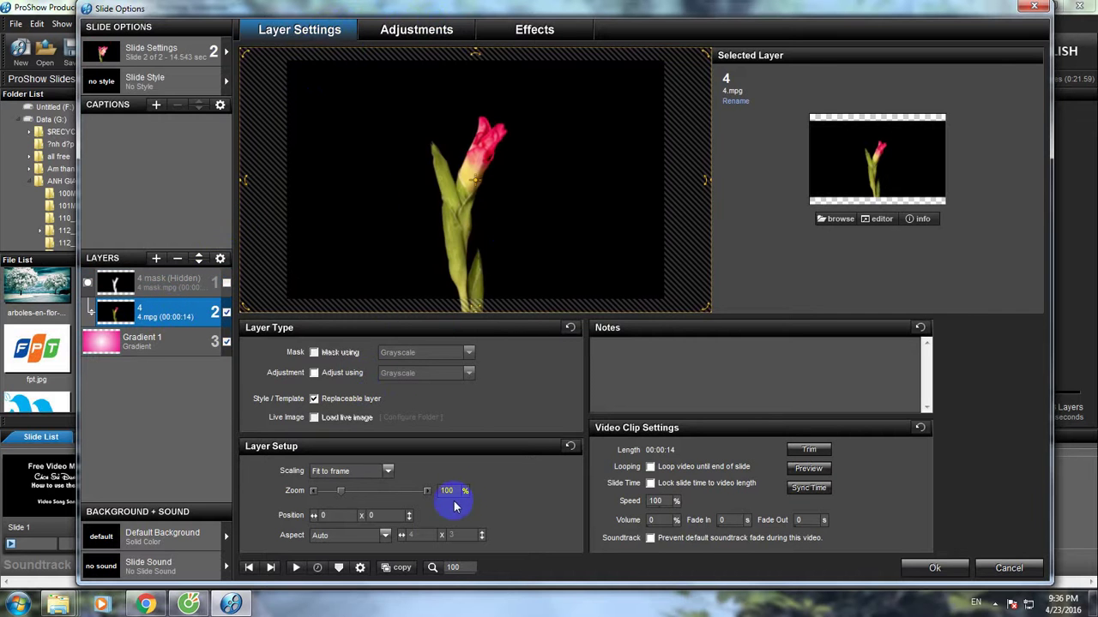
type("60")
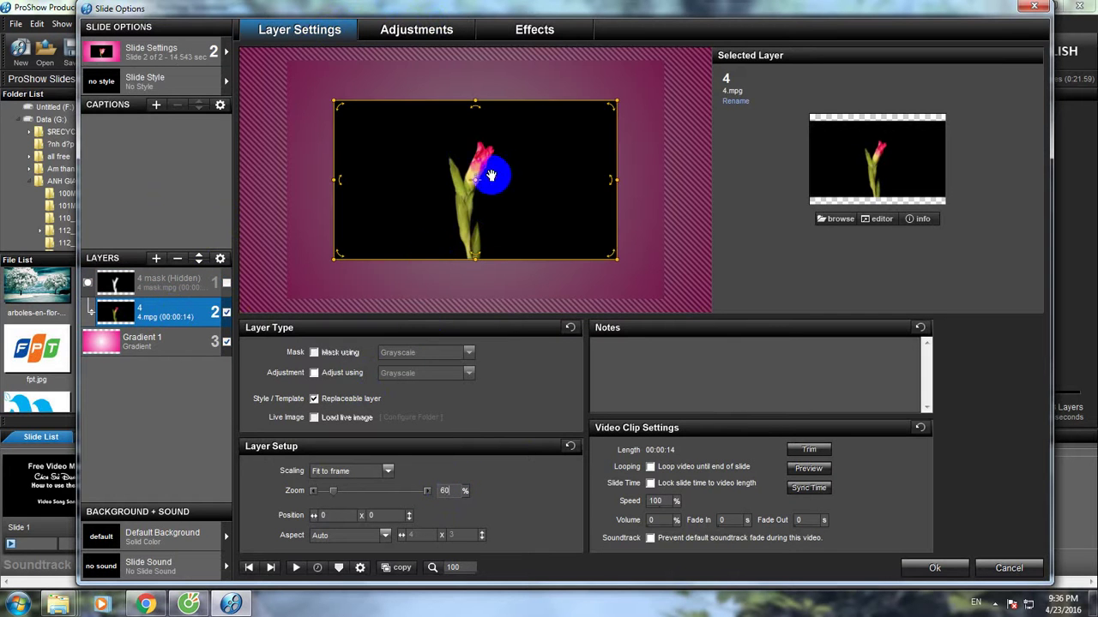
left_click_drag(481, 172, 340, 230)
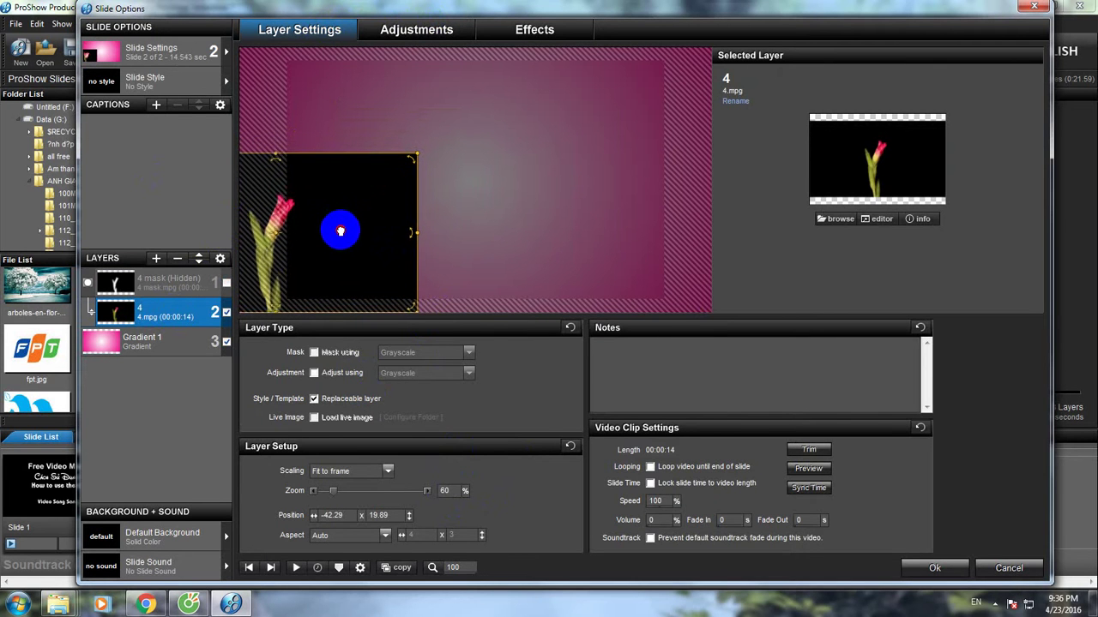
left_click(509, 29)
mouse_move(340, 357)
left_mouse_down()
mouse_move(480, 357)
mouse_move(807, 322)
left_mouse_up()
- Set the 4.mpg layer's zoom to 70%, reposition it at about -41 x 15, and preview the motion on the timeline
left_click(299, 29)
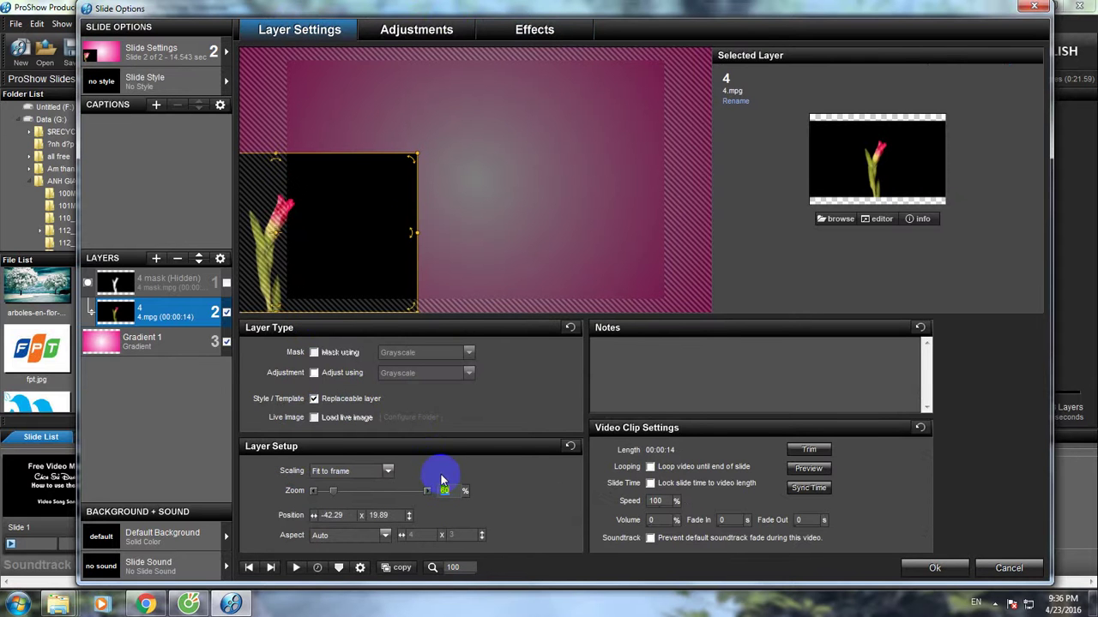
type("70")
left_click_drag(372, 272, 334, 248)
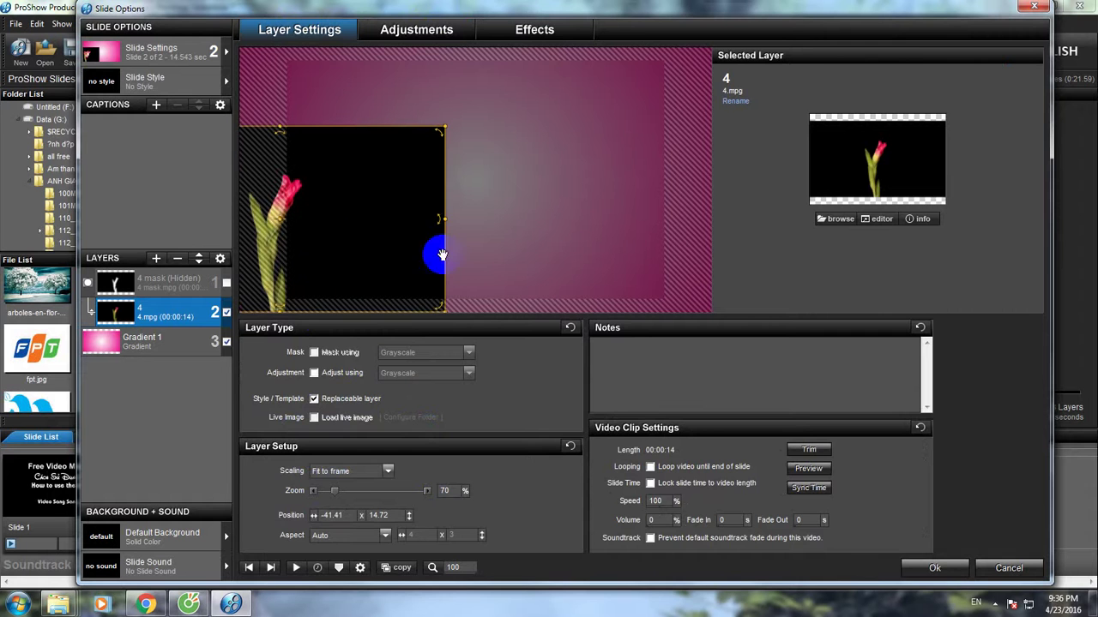
left_click(534, 30)
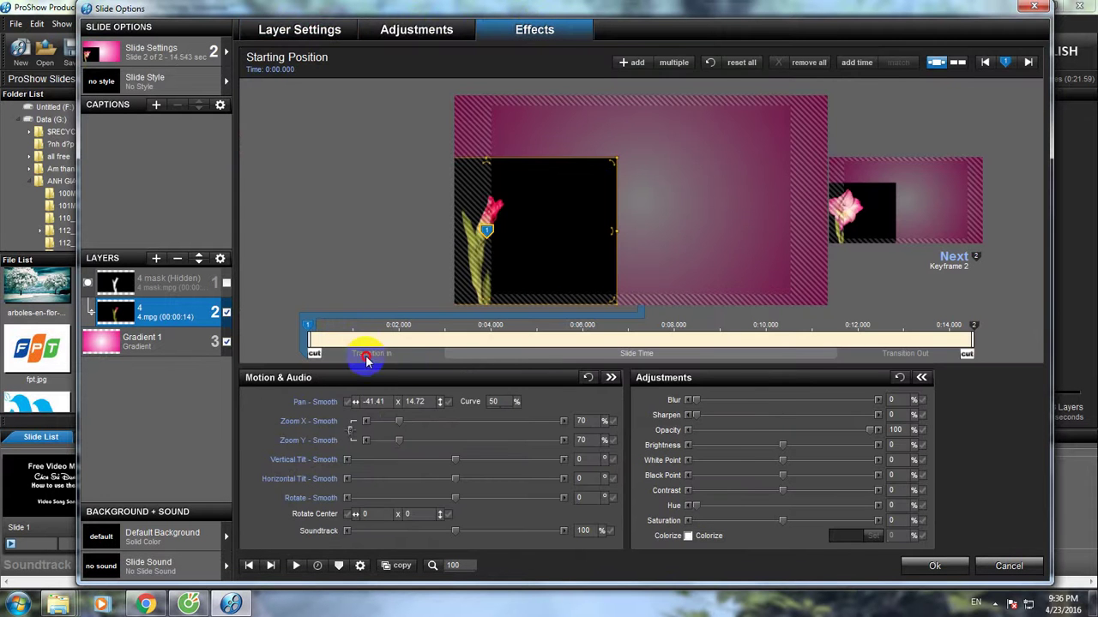
mouse_move(367, 360)
left_mouse_down()
mouse_move(632, 362)
mouse_move(839, 337)
left_mouse_up()
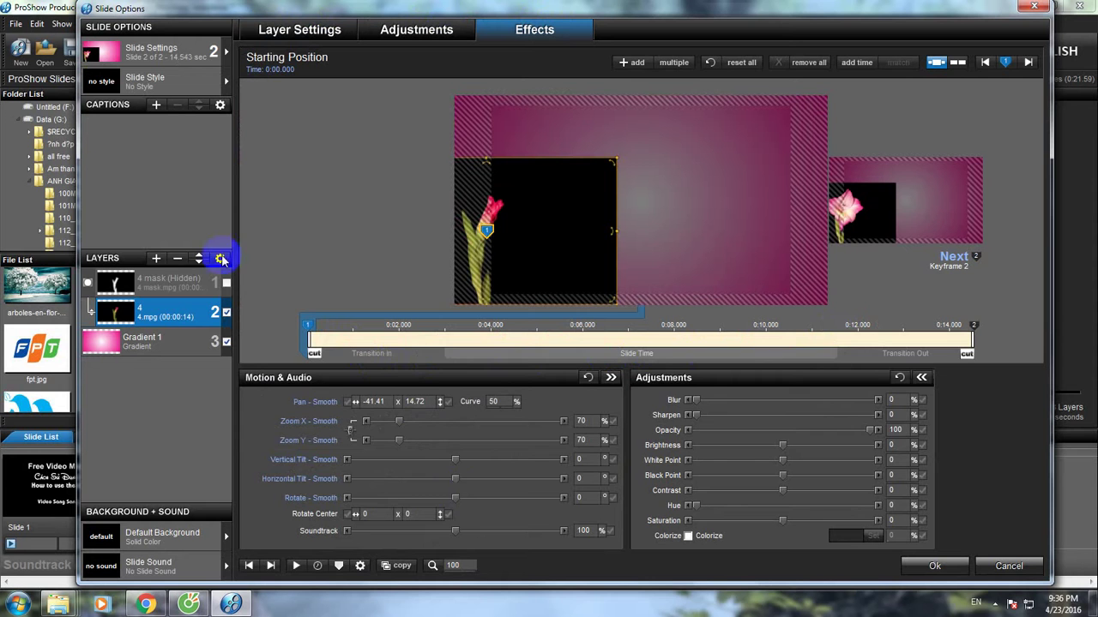
- Delete the hidden 4 mask layer and duplicate the resized 4.mpg layer
left_click(170, 285)
key("Delete")
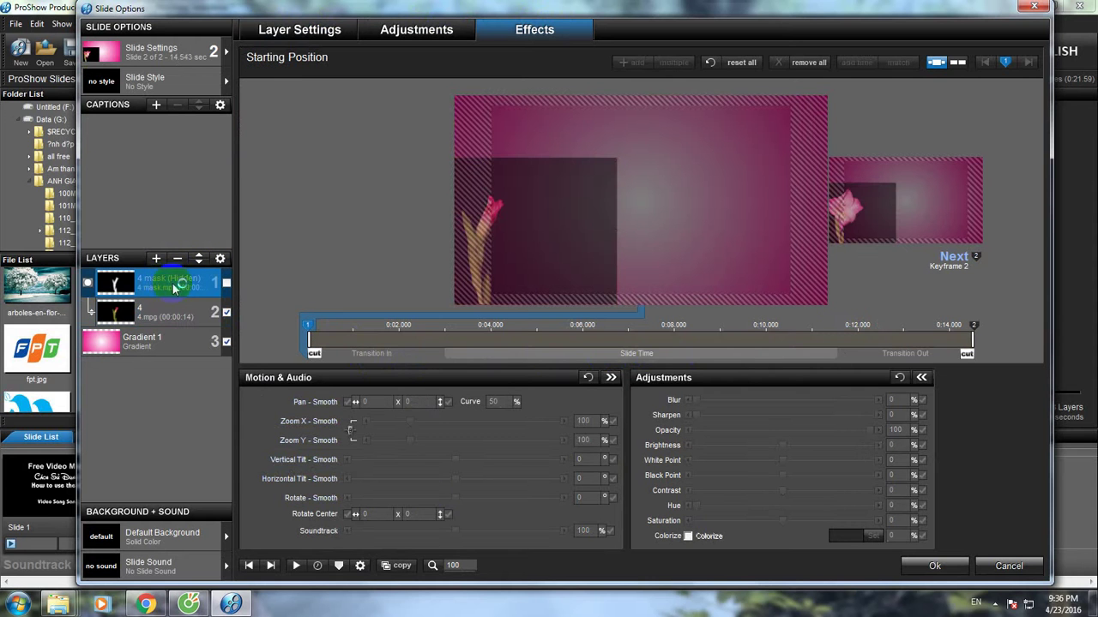
left_click(157, 294)
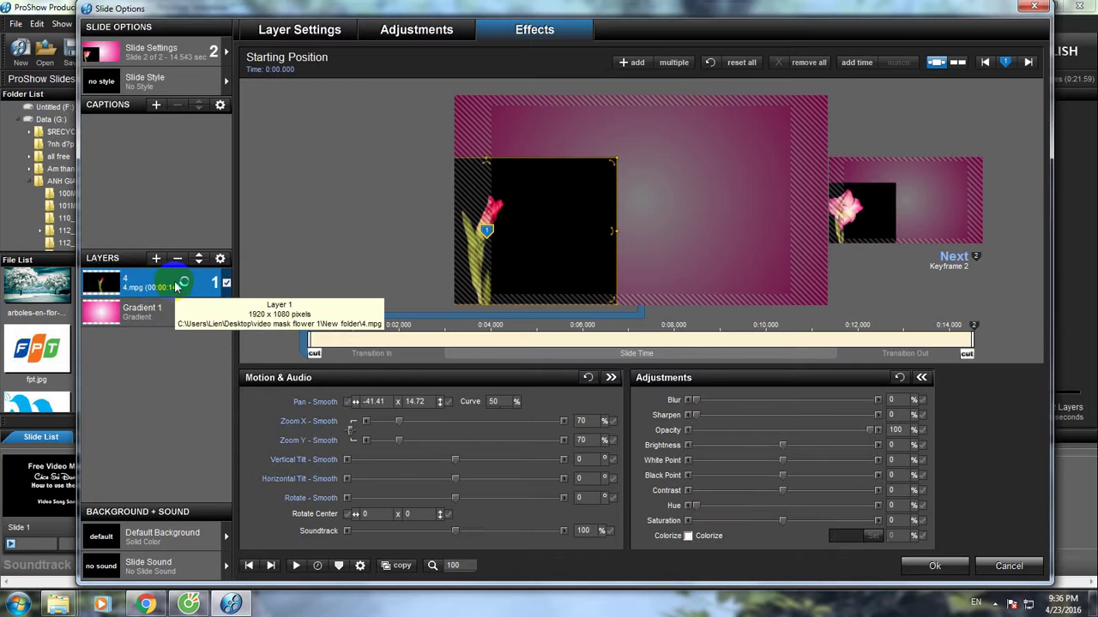
right_click(176, 287)
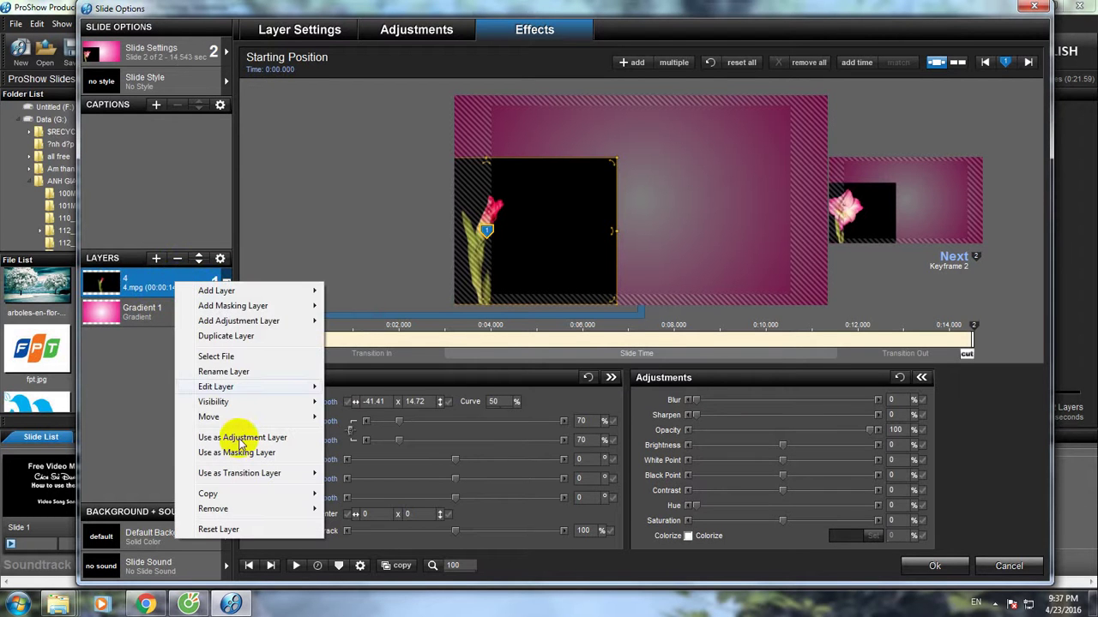
left_click(217, 336)
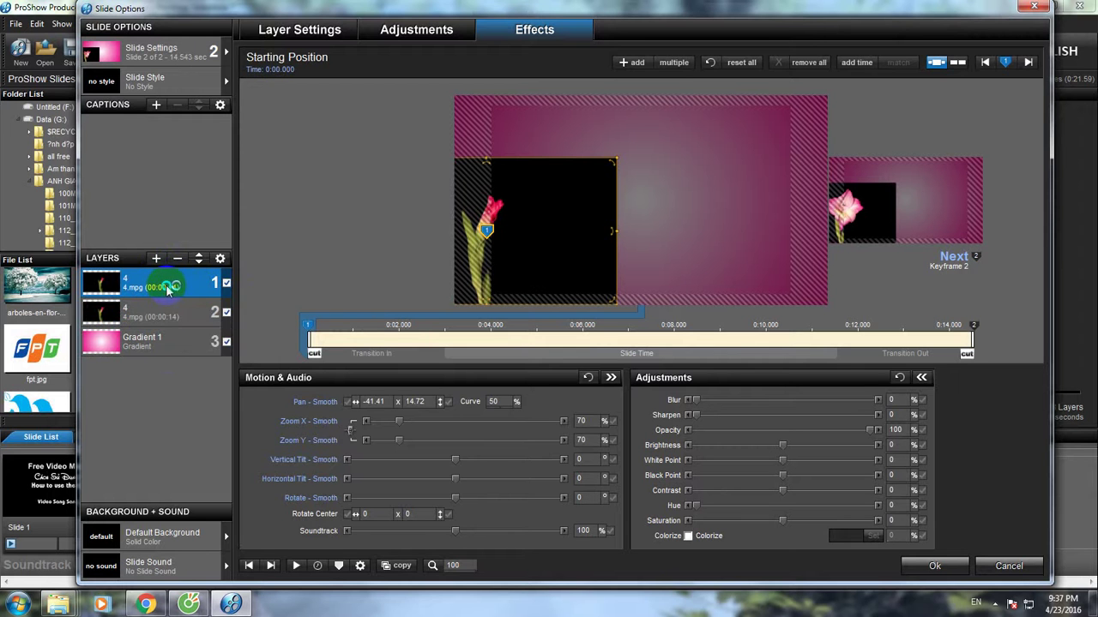
- Replace the file of the top duplicate 4.mpg layer with 4 mask.mpg from the same folder
right_click(169, 290)
left_click(208, 361)
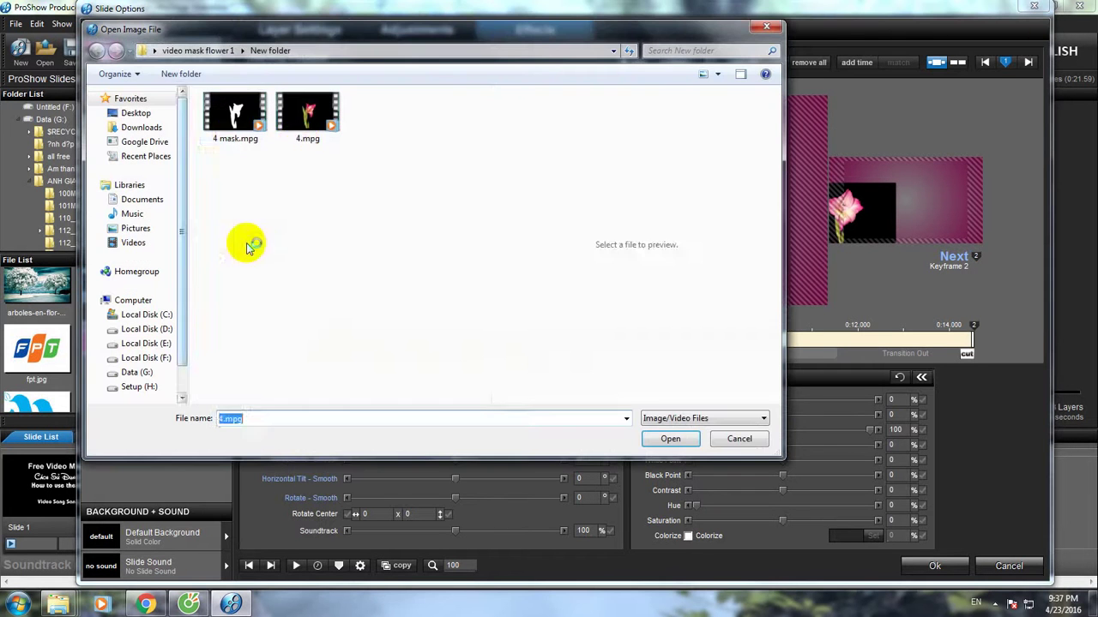
left_click(234, 116)
left_click(669, 439)
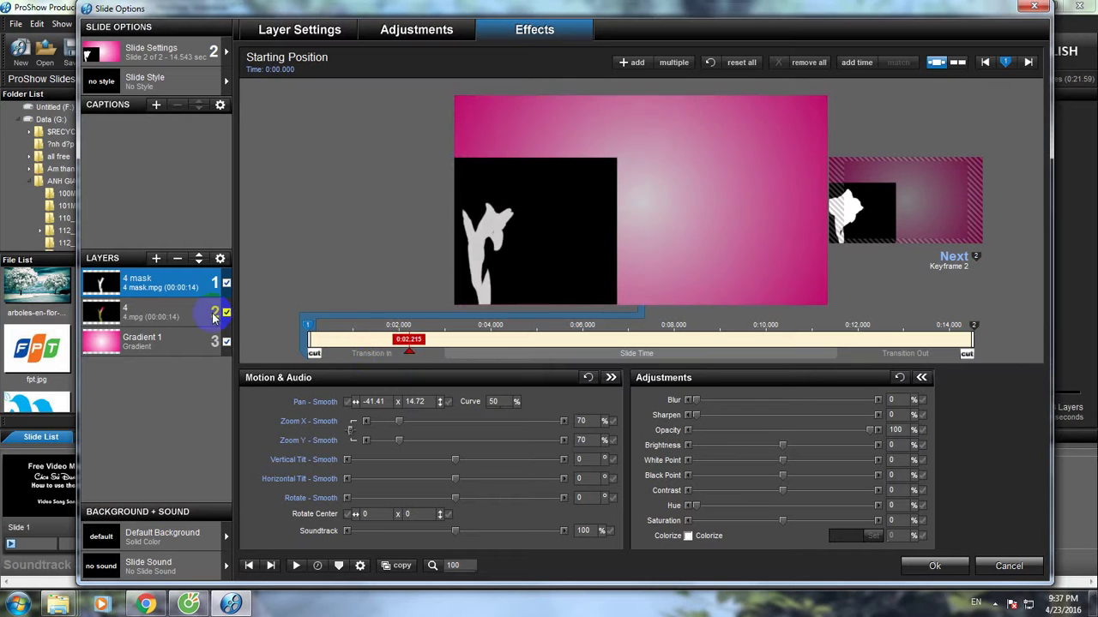
- Use the 4 mask layer as a masking layer, scrub the timeline to check the flower cutout, and accept the slide options
right_click(191, 275)
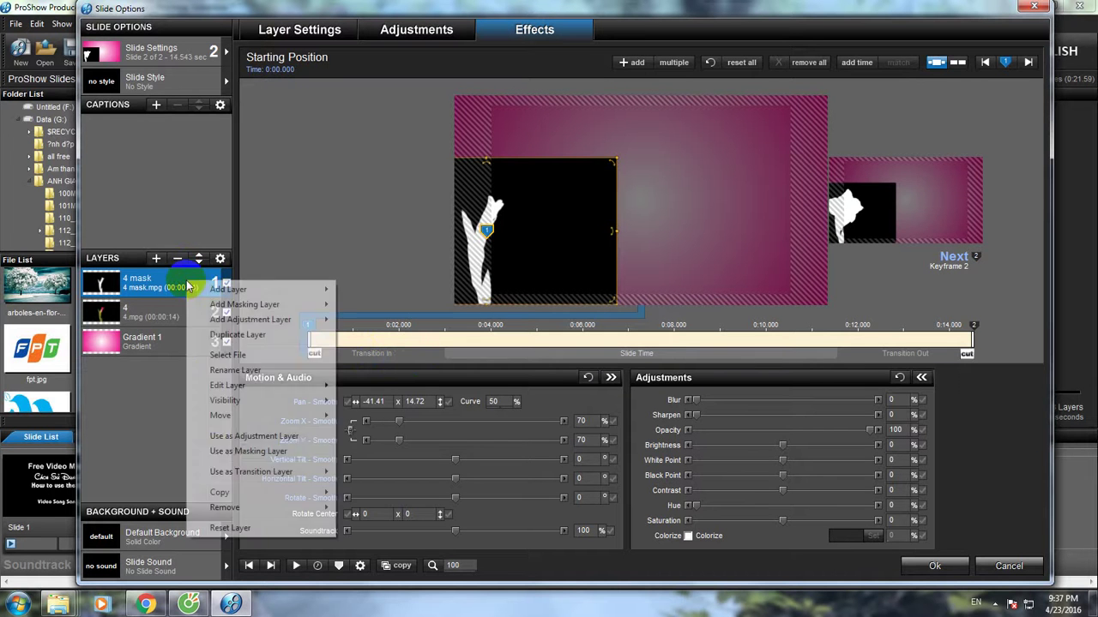
left_click(221, 450)
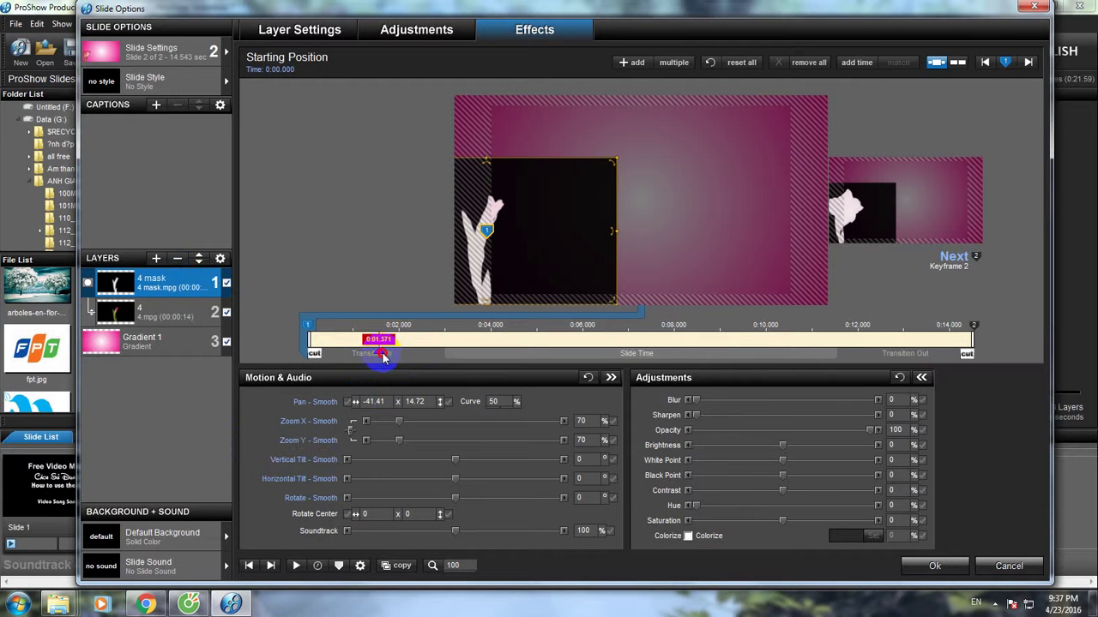
mouse_move(383, 358)
left_mouse_down()
mouse_move(394, 347)
mouse_move(482, 364)
mouse_move(900, 343)
mouse_move(674, 338)
mouse_move(831, 354)
left_mouse_up()
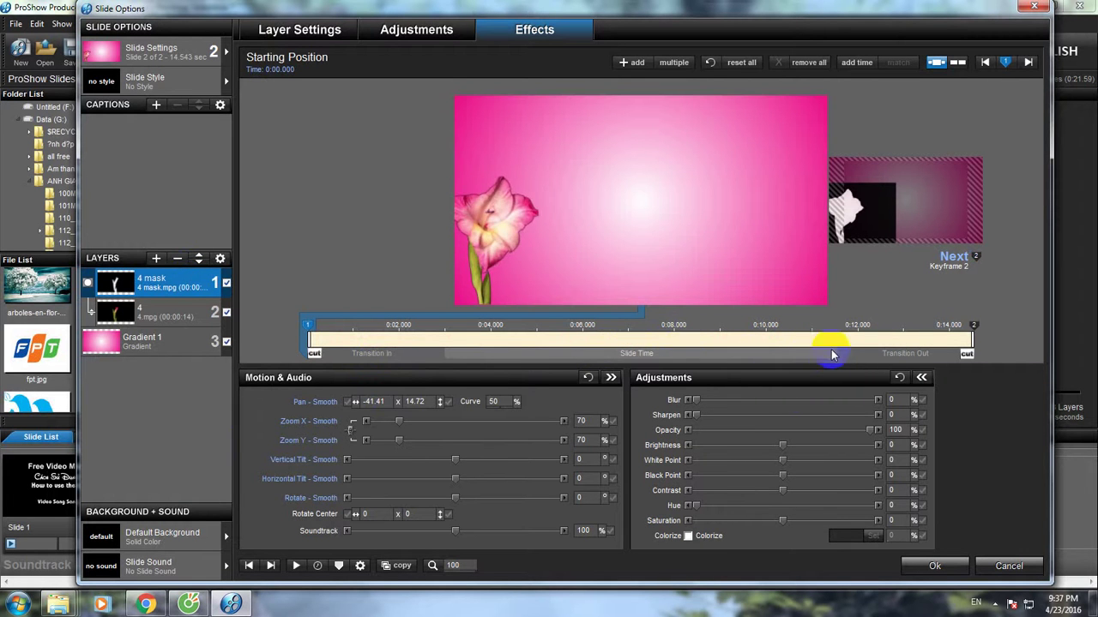
left_click(933, 566)
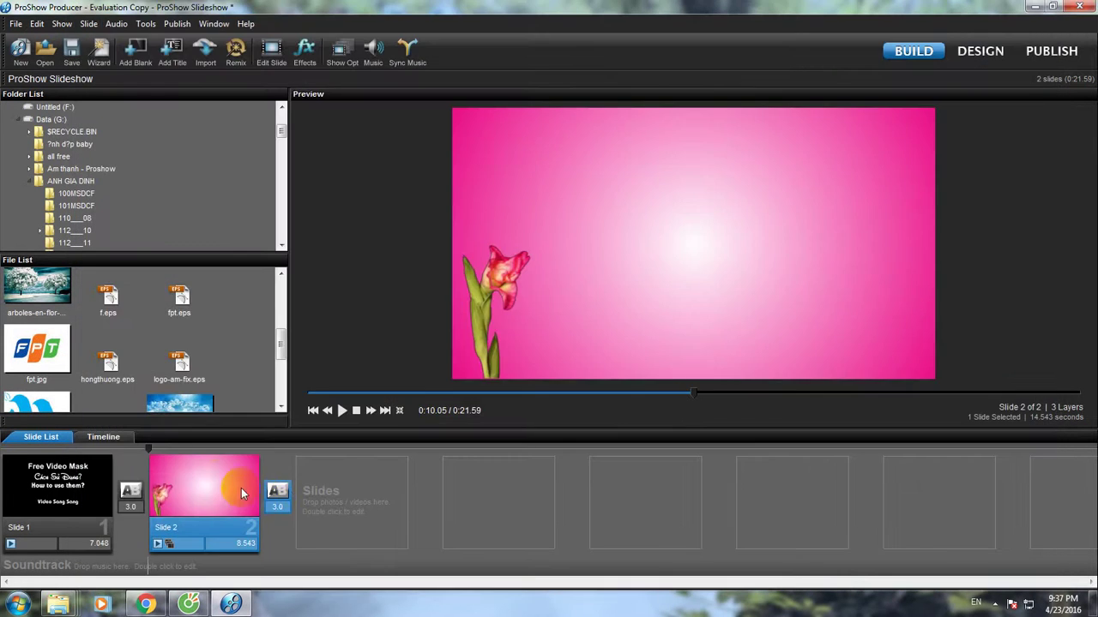
- Copy slide 2 into the next empty slot and set the slide time of the copy to 20 seconds
right_click(242, 493)
left_click(260, 344)
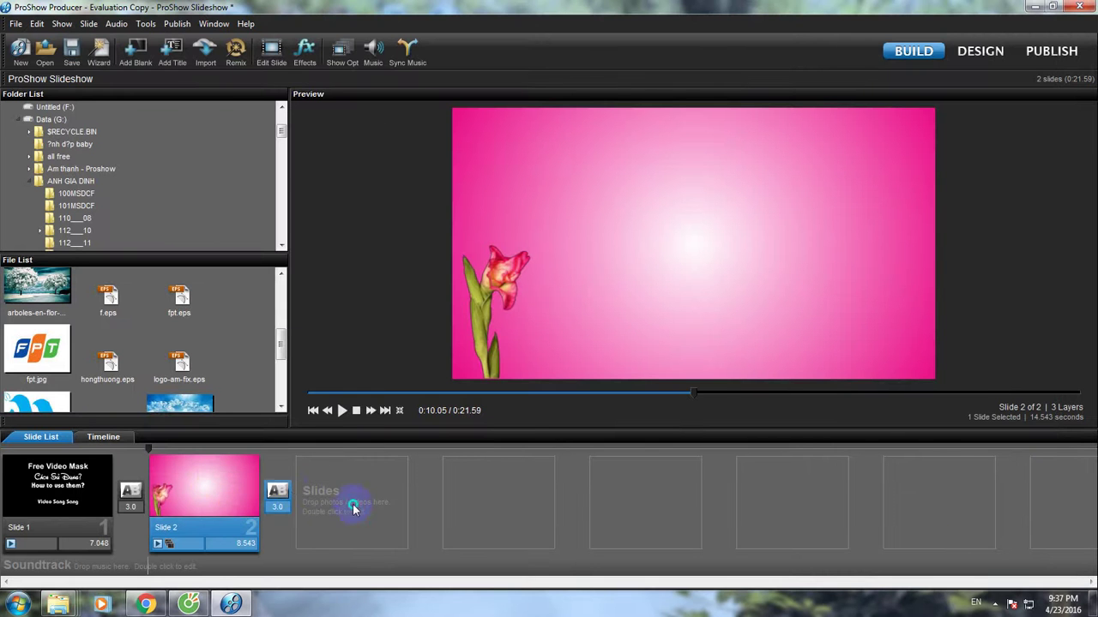
right_click(353, 514)
left_click(417, 439)
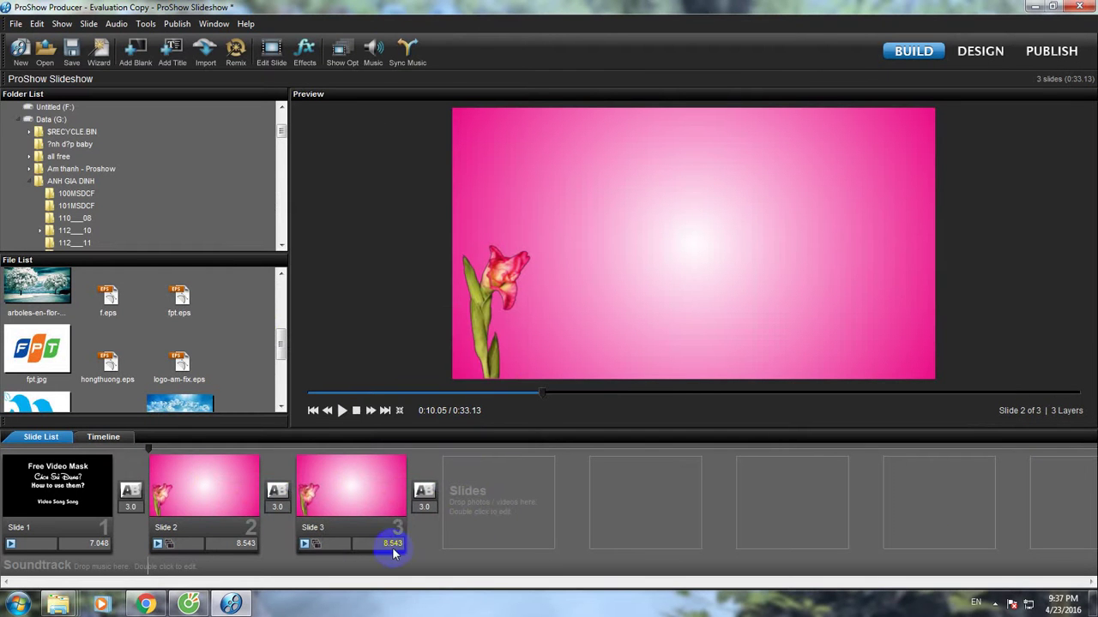
left_click(359, 495)
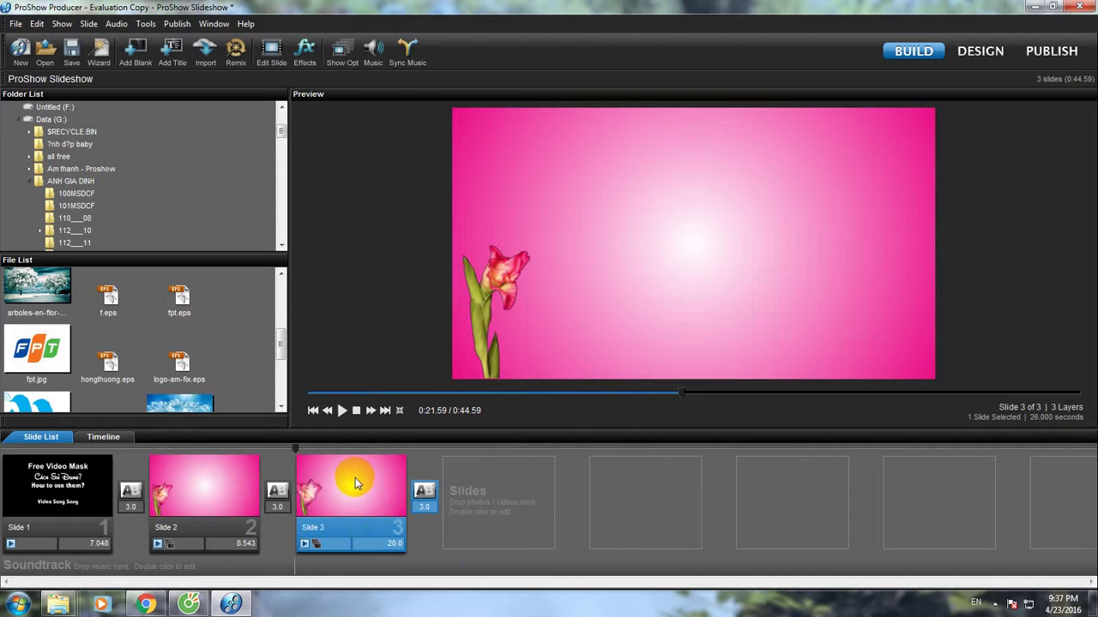
- Scrub through slide 3 in the slide list and in its effects timeline to examine where the flower video ends
left_click(297, 450)
mouse_move(297, 450)
left_mouse_down()
mouse_move(383, 459)
mouse_move(363, 456)
left_mouse_up()
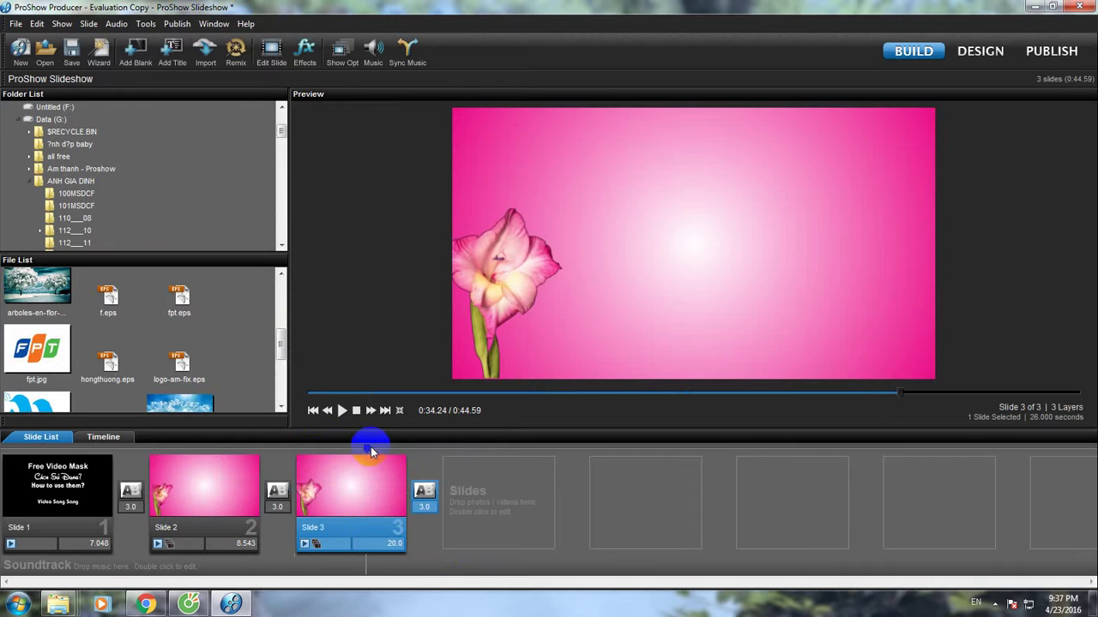
double_click(372, 489)
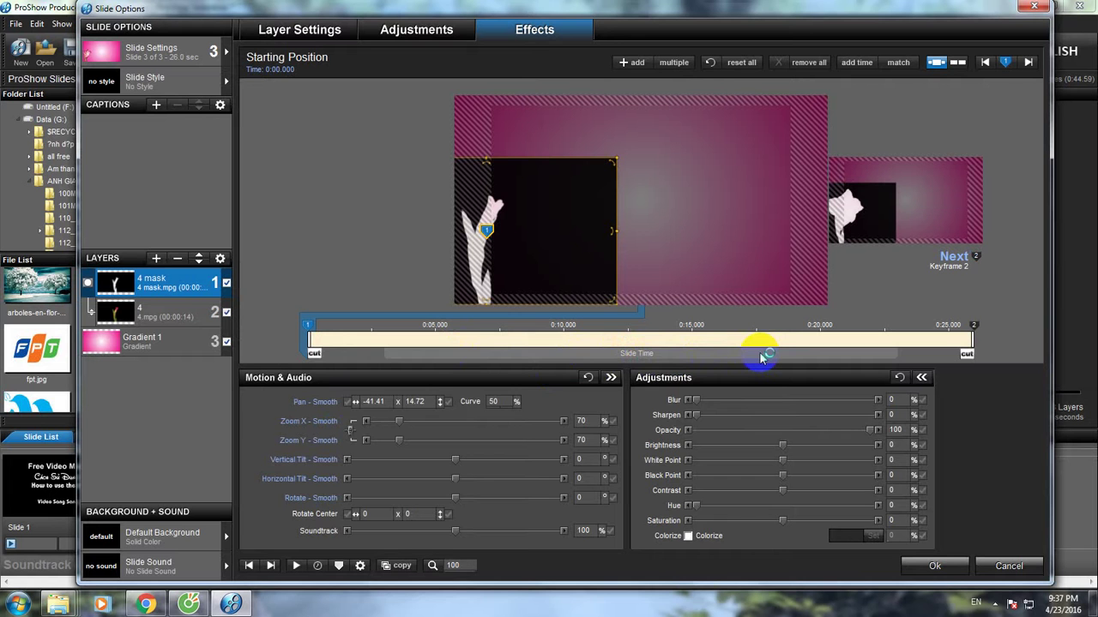
mouse_move(757, 355)
left_mouse_down()
mouse_move(787, 357)
mouse_move(729, 358)
mouse_move(823, 359)
mouse_move(562, 355)
mouse_move(730, 354)
mouse_move(592, 355)
mouse_move(651, 355)
left_mouse_up()
- Enable looping the video until the end of the slide for both the 4 mask and 4.mpg layers
left_click(299, 29)
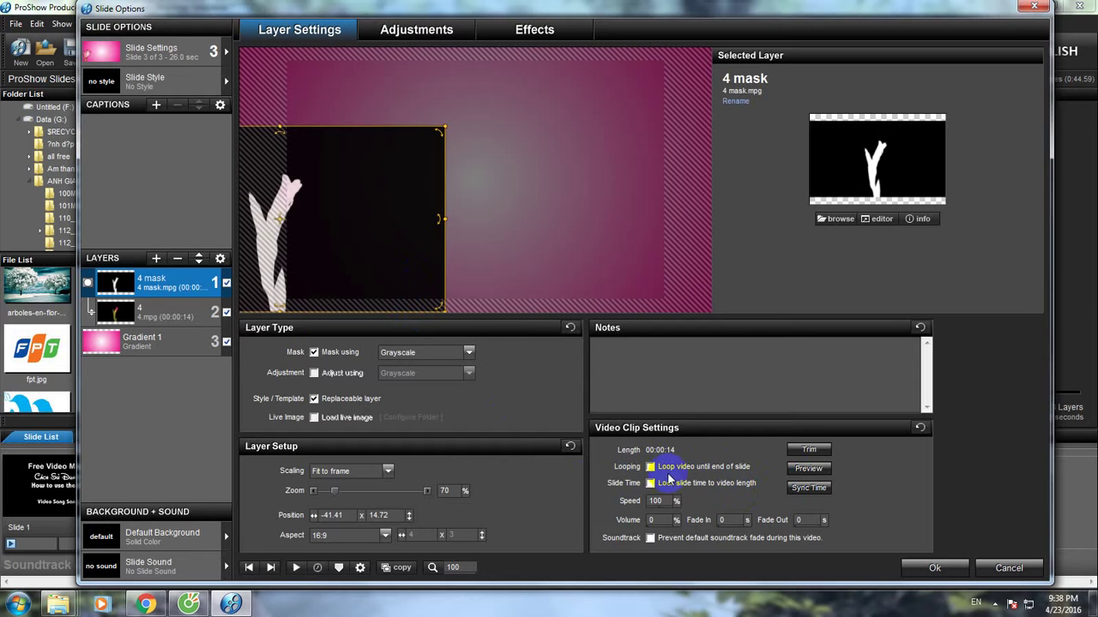
left_click(171, 315)
left_click(168, 276)
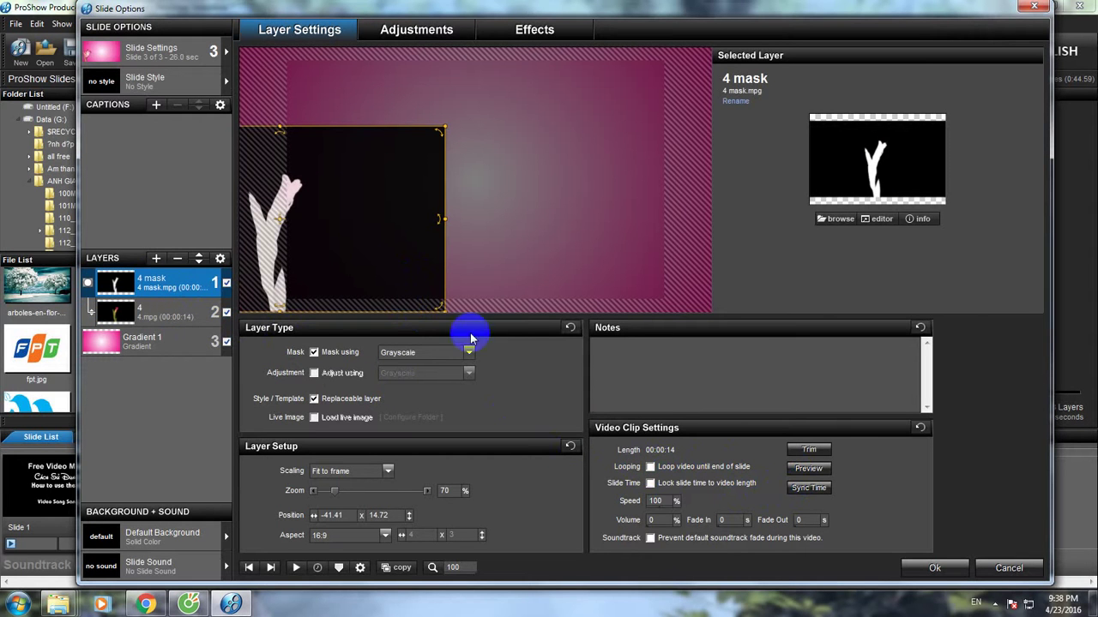
left_click(650, 468)
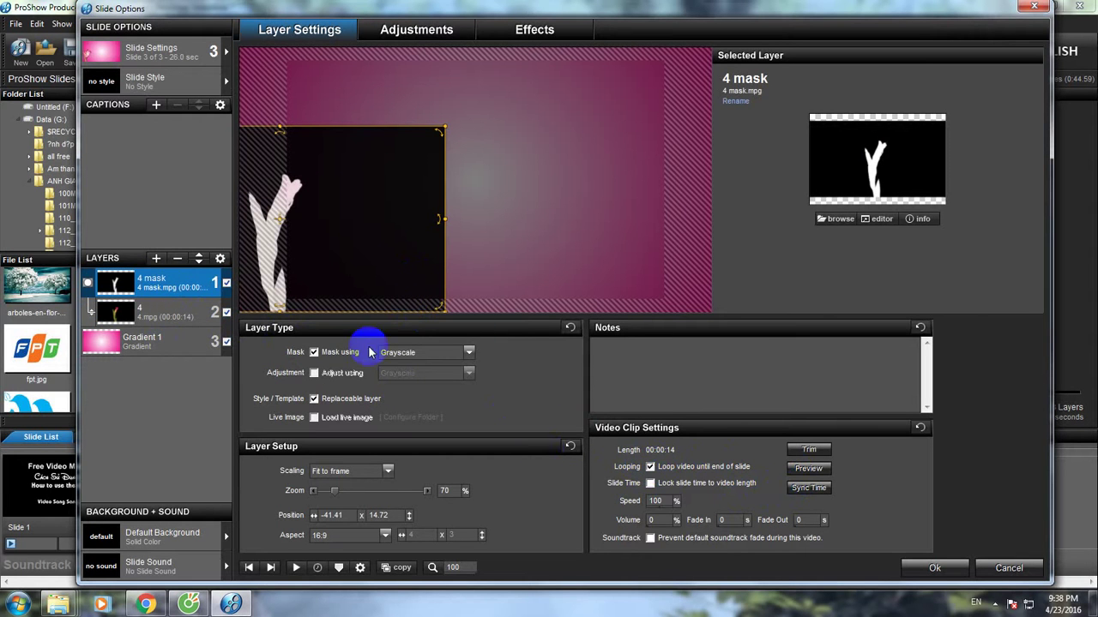
left_click(165, 315)
left_click(650, 467)
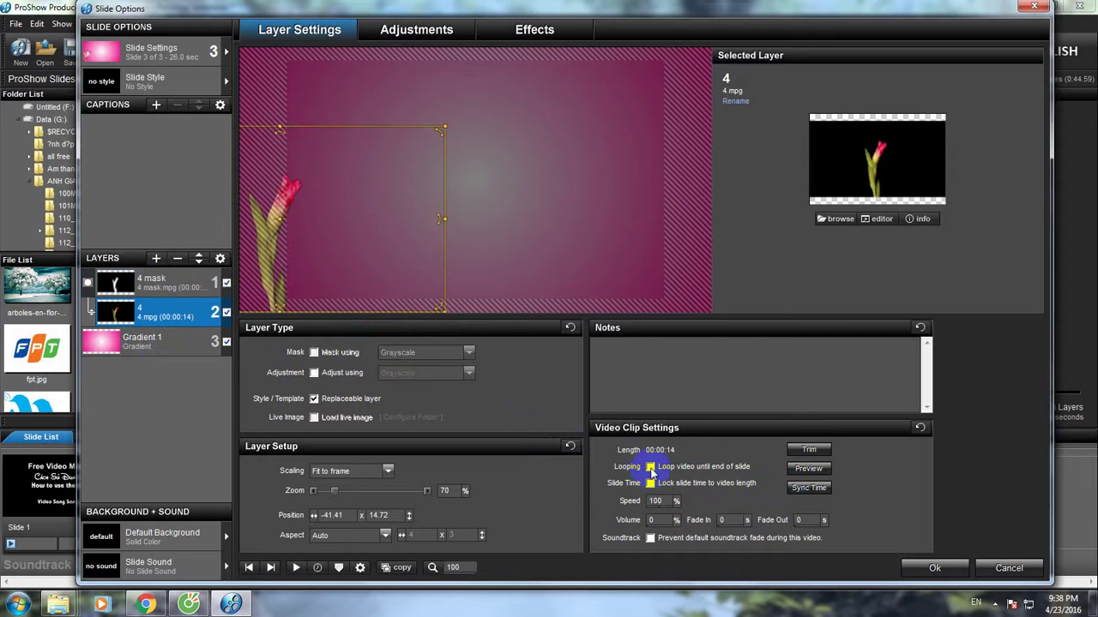
- Preview slide 3's looping flower over the effects timeline and accept the slide options
left_click(525, 30)
mouse_move(530, 356)
left_mouse_down()
mouse_move(931, 354)
mouse_move(544, 337)
left_mouse_up()
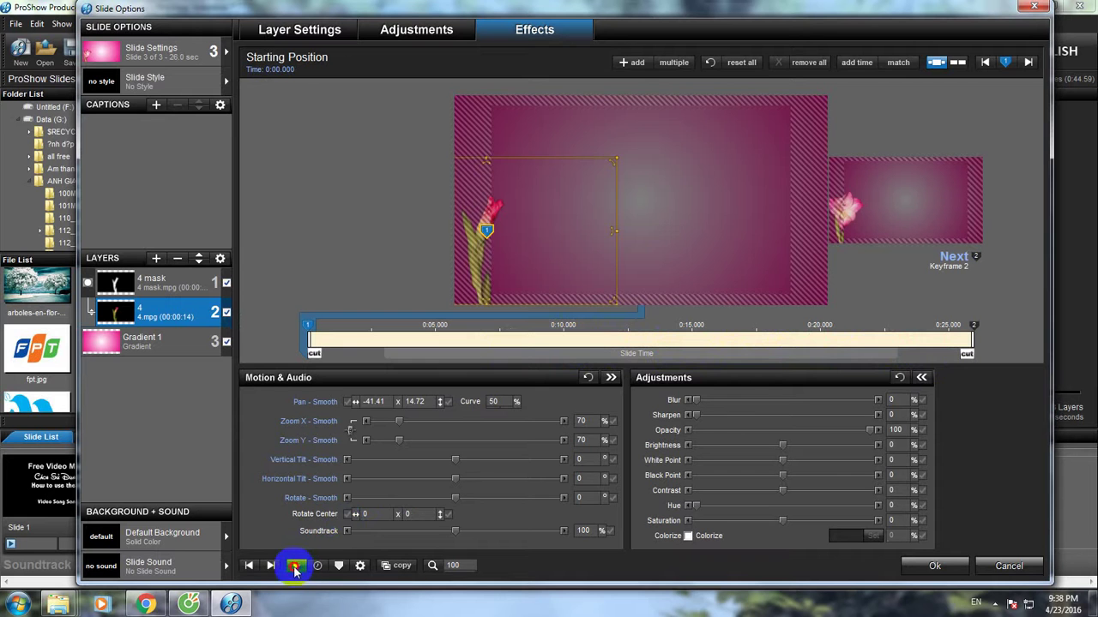
left_click(294, 566)
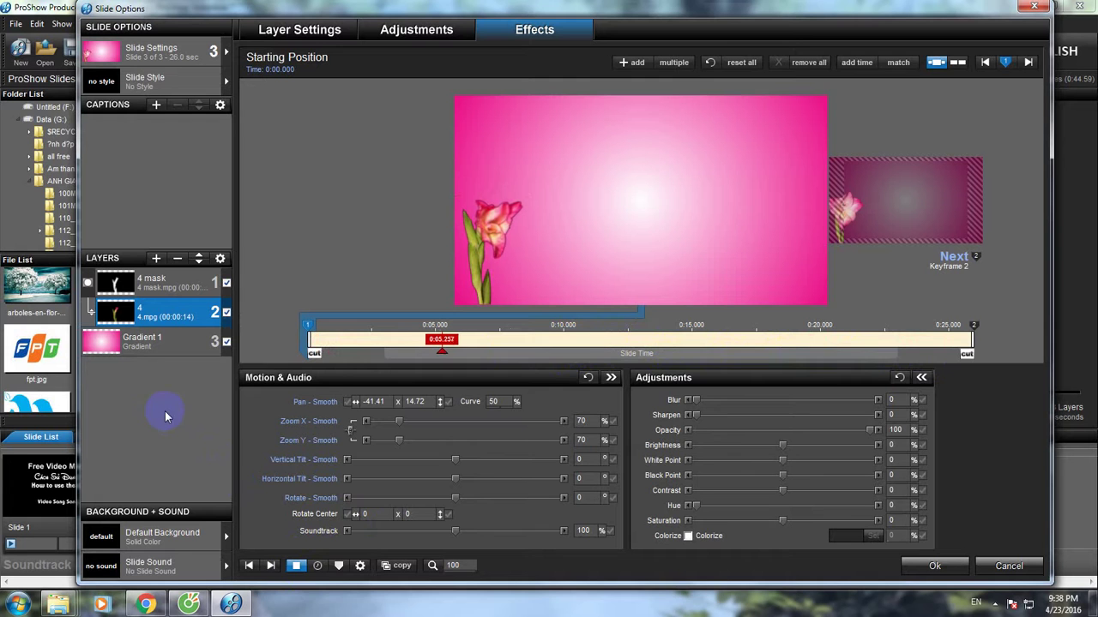
left_click(294, 566)
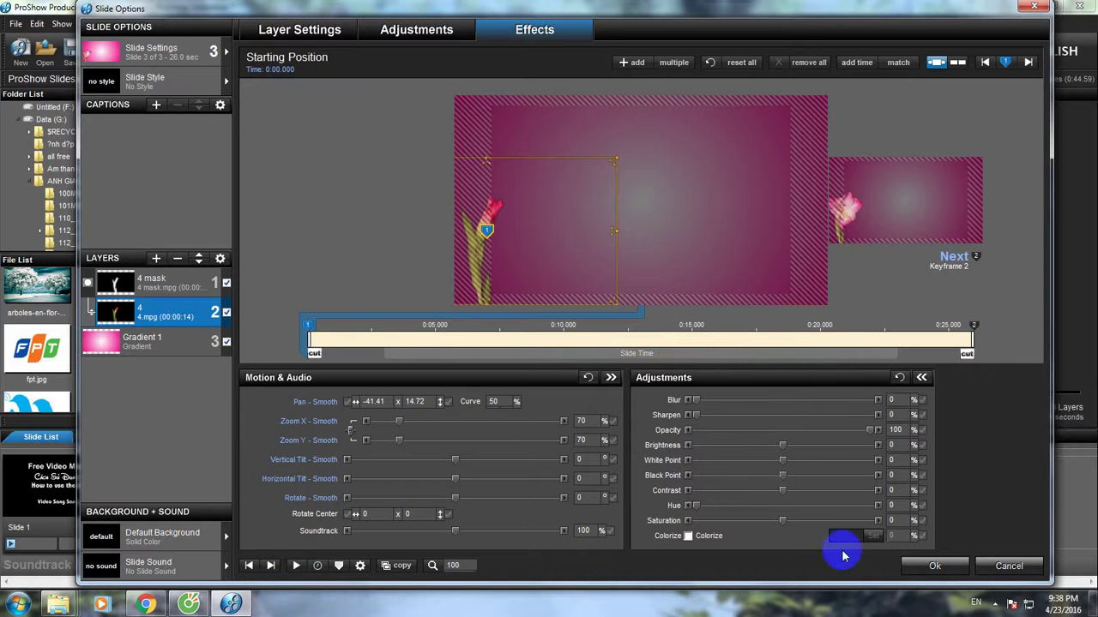
left_click(934, 566)
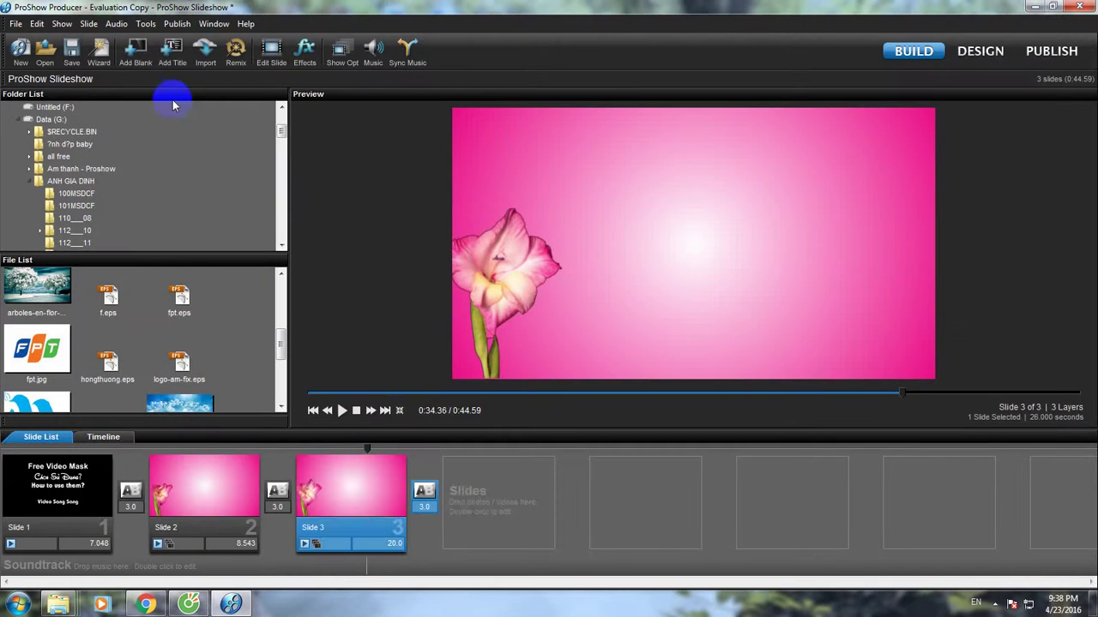
- Add a blank slide and move it after the looping flower slide so it becomes slide 4
left_click(140, 58)
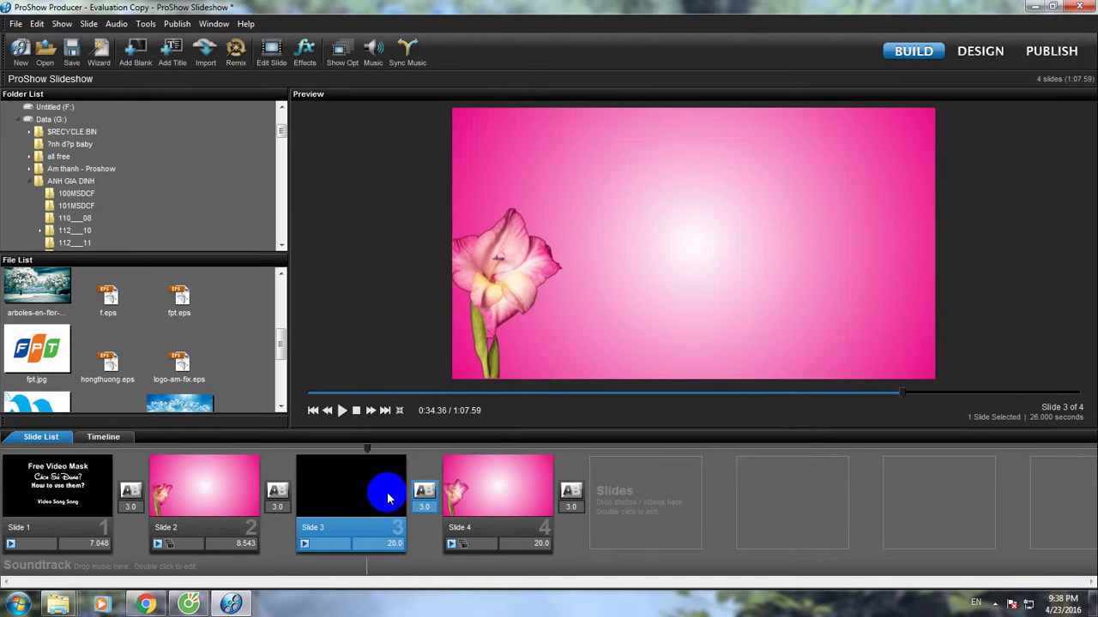
left_click_drag(387, 499, 439, 491)
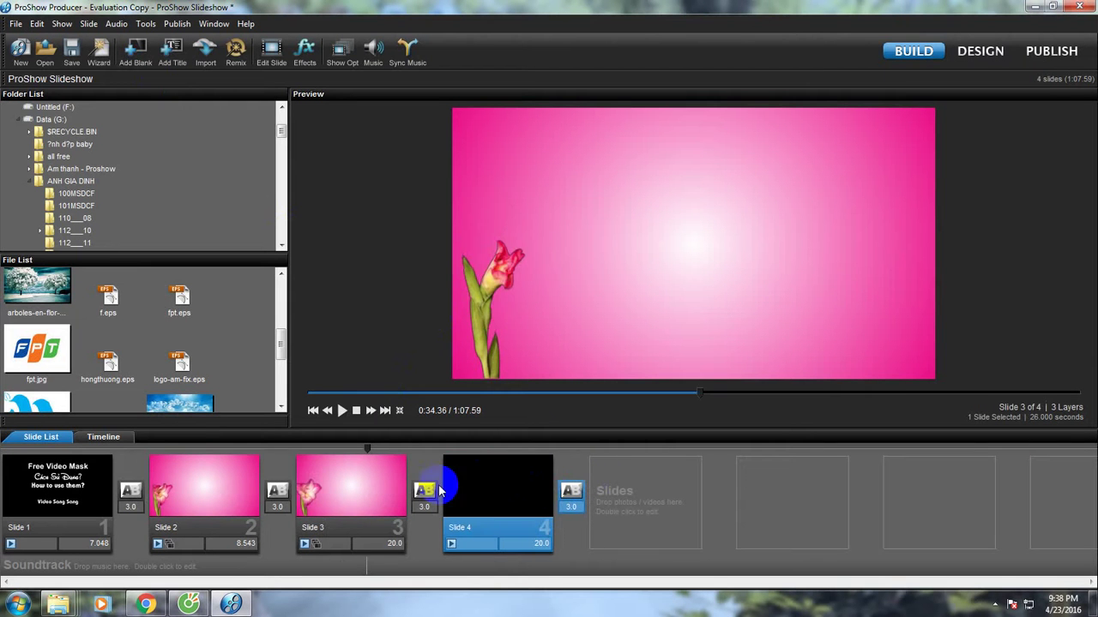
- Add hoa dao.mp4 from New folder (10) of video mask flower 1 as a video layer on blank slide 4
double_click(496, 482)
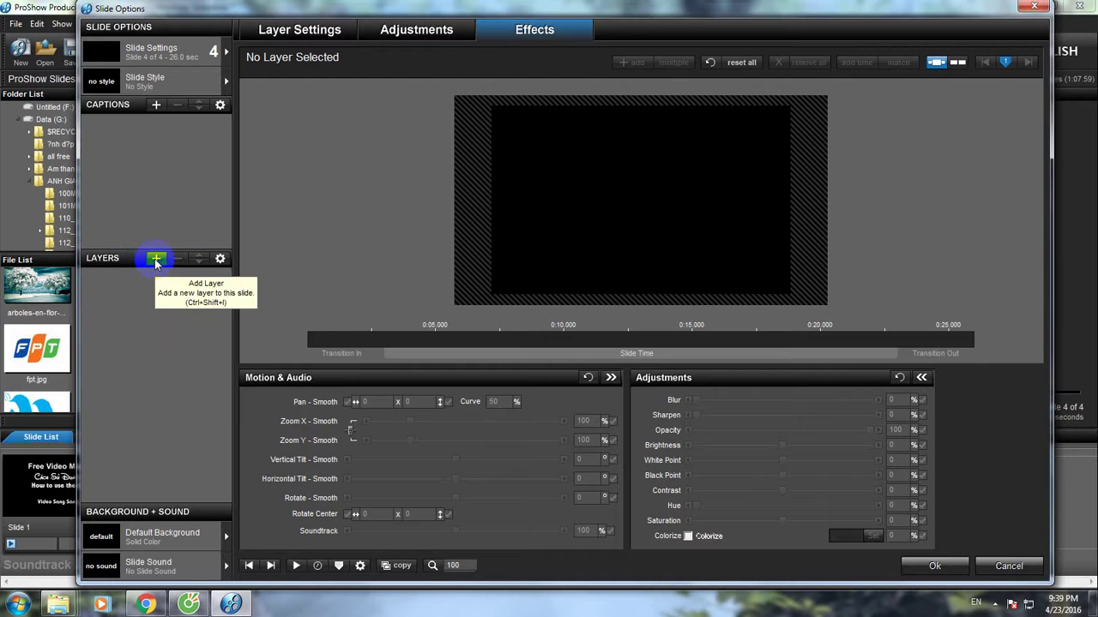
left_click(155, 259)
left_click(178, 281)
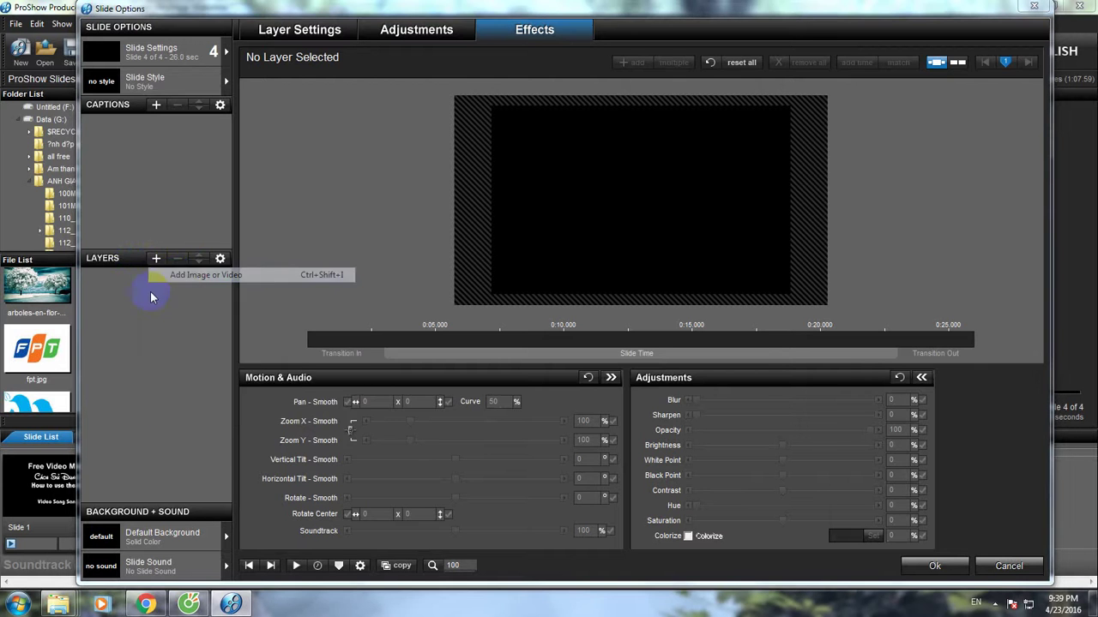
left_click(197, 51)
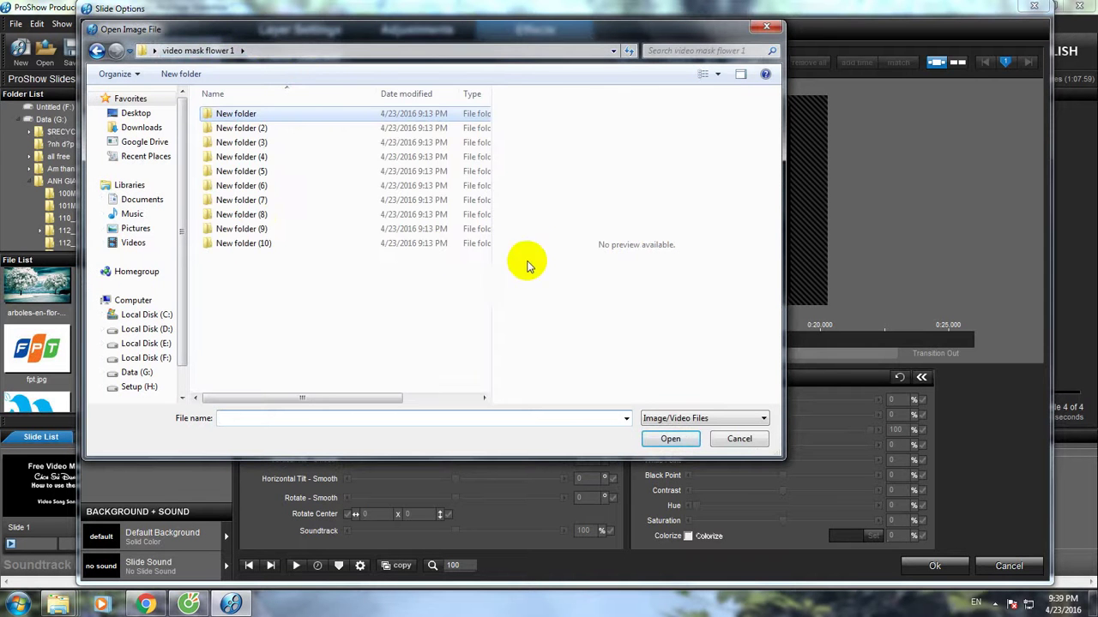
double_click(367, 243)
left_click(308, 117)
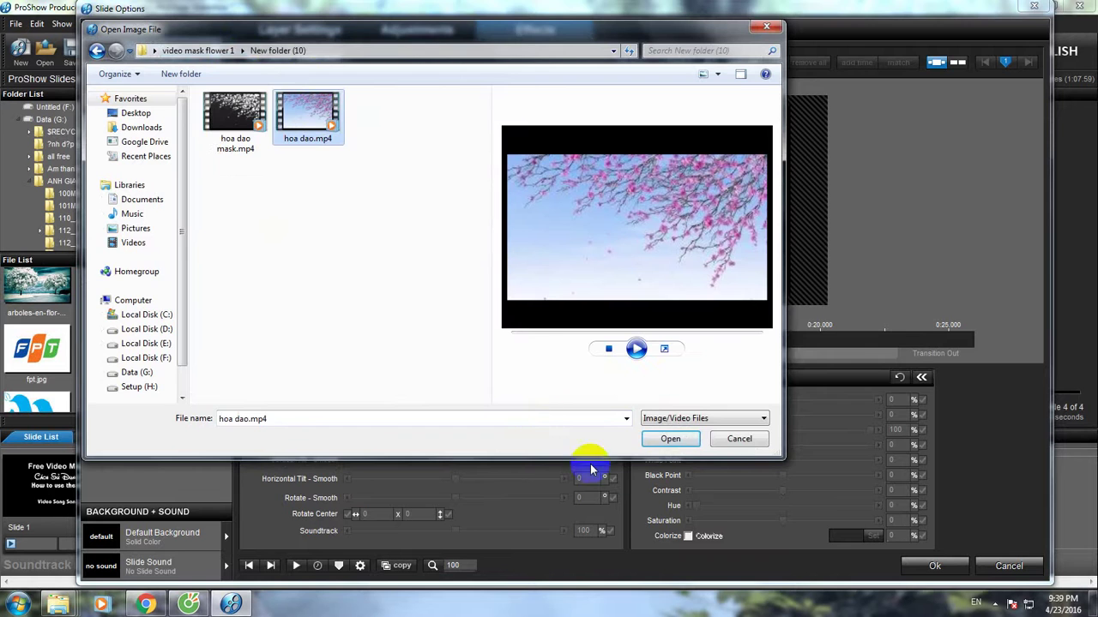
left_click(650, 437)
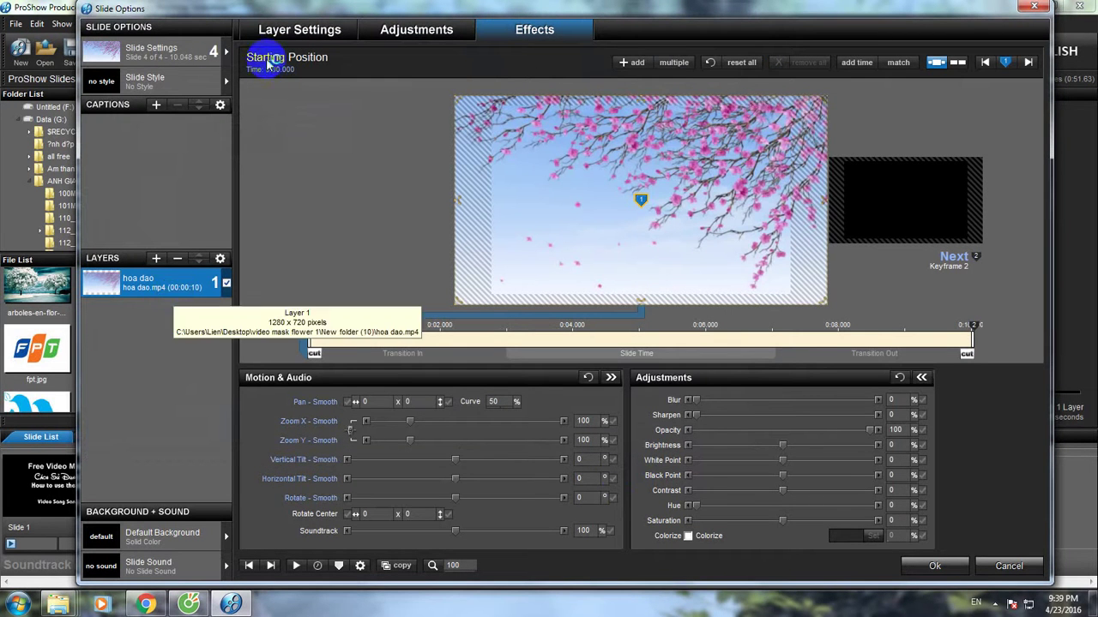
- Review slide 4's time settings, sync the slide duration to the hoa dao.mp4 clip length, and accept the slide options
left_click(283, 31)
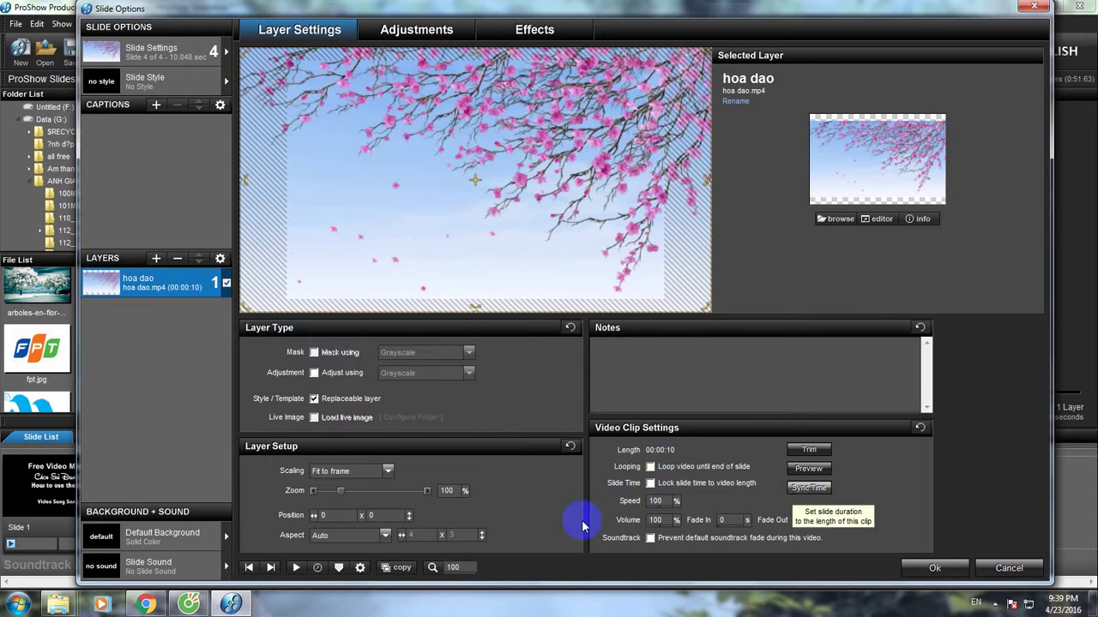
left_click(319, 567)
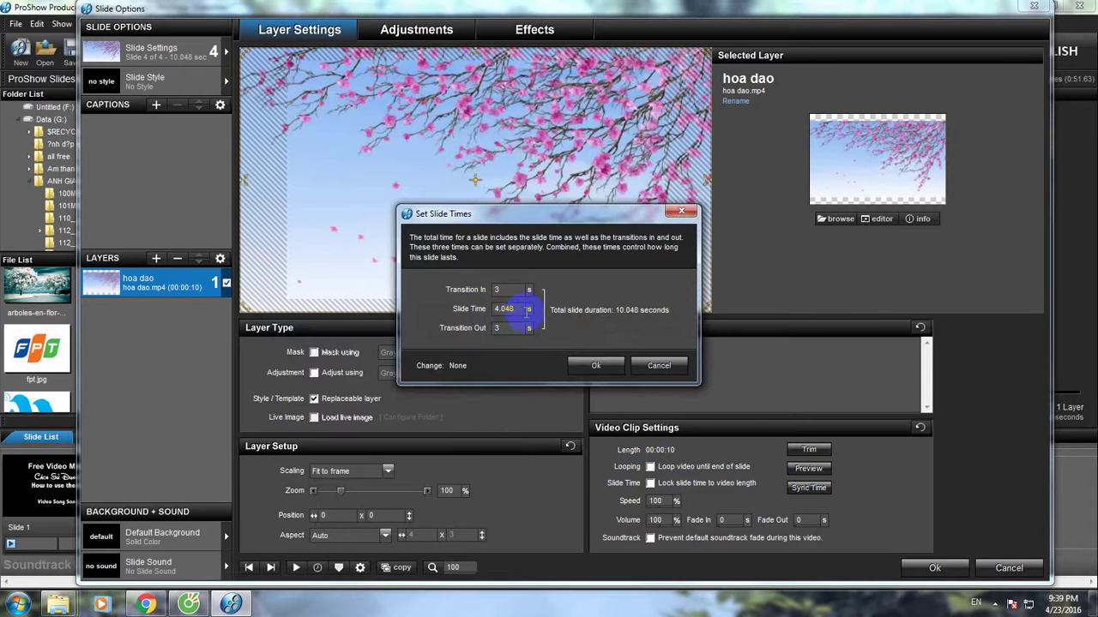
double_click(502, 309)
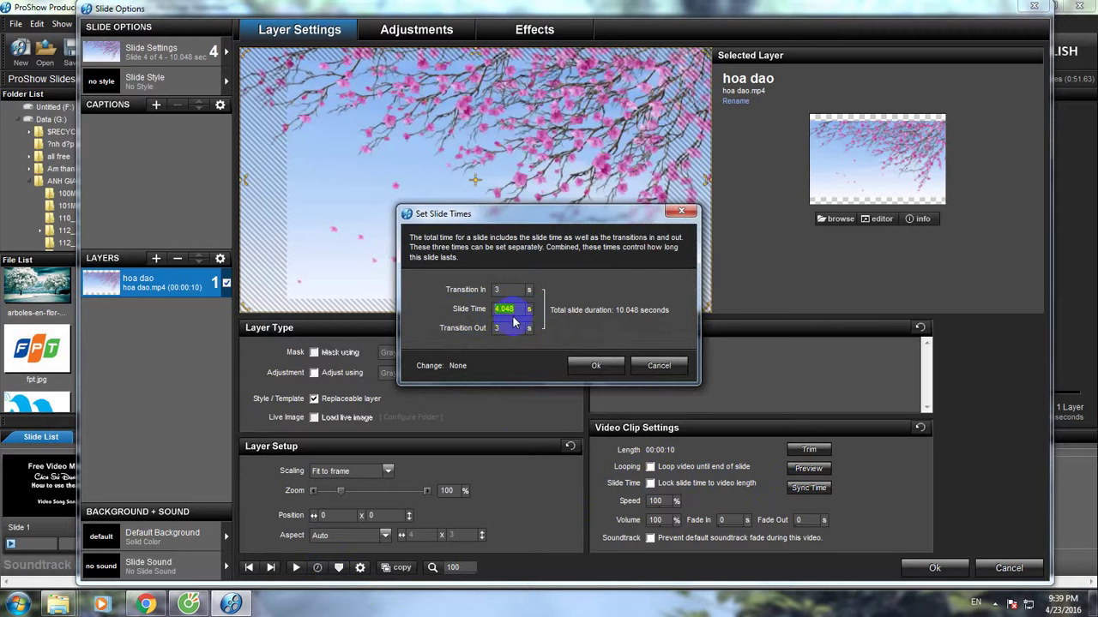
left_click(598, 366)
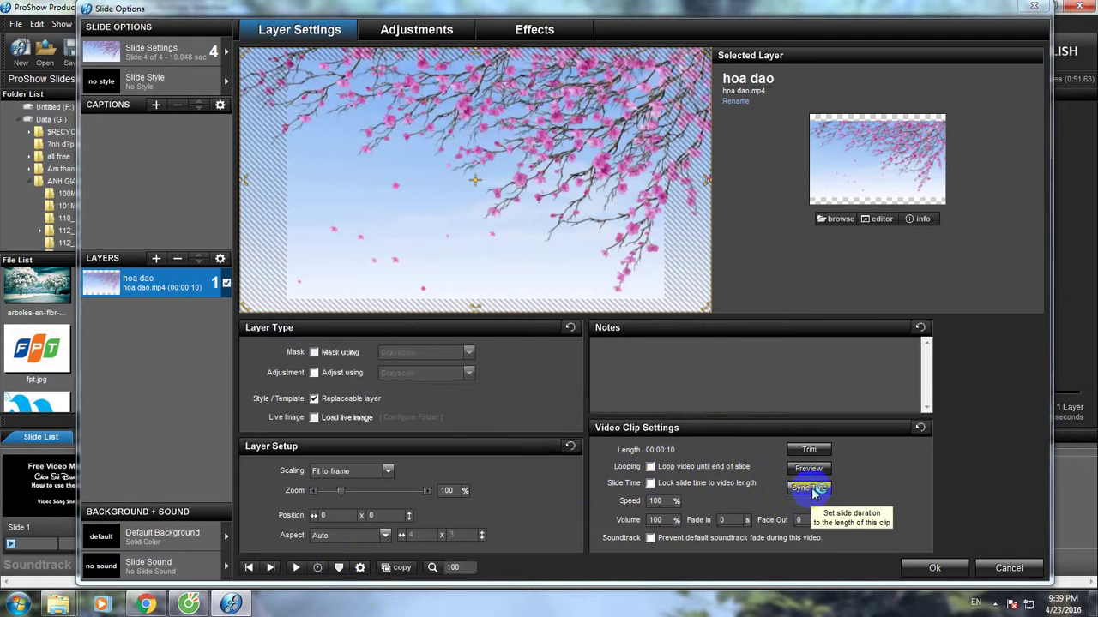
left_click(809, 488)
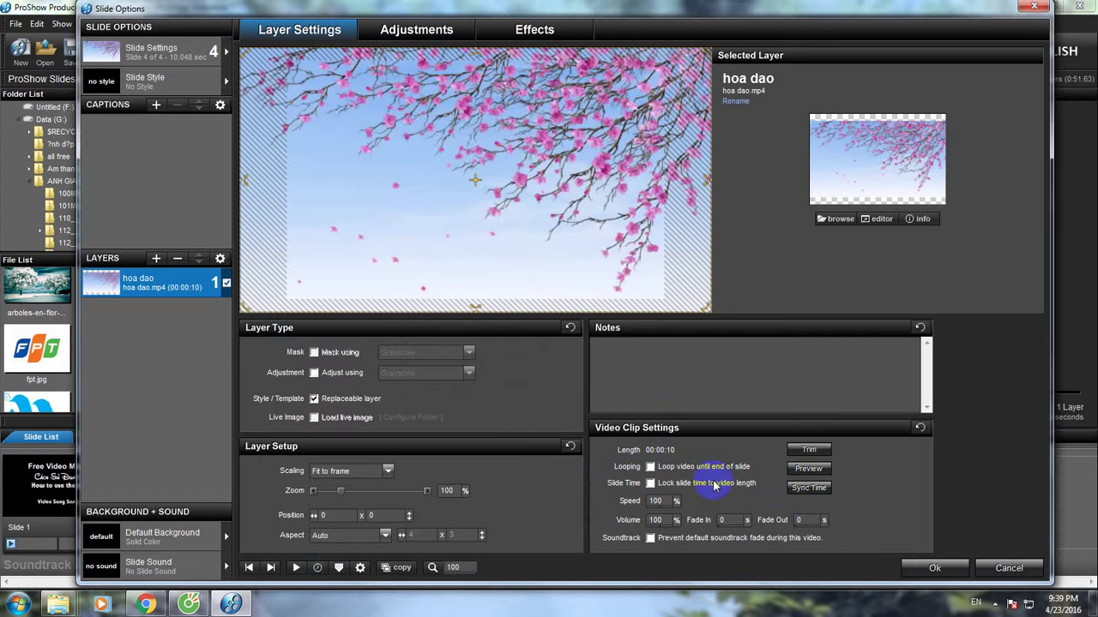
left_click(933, 568)
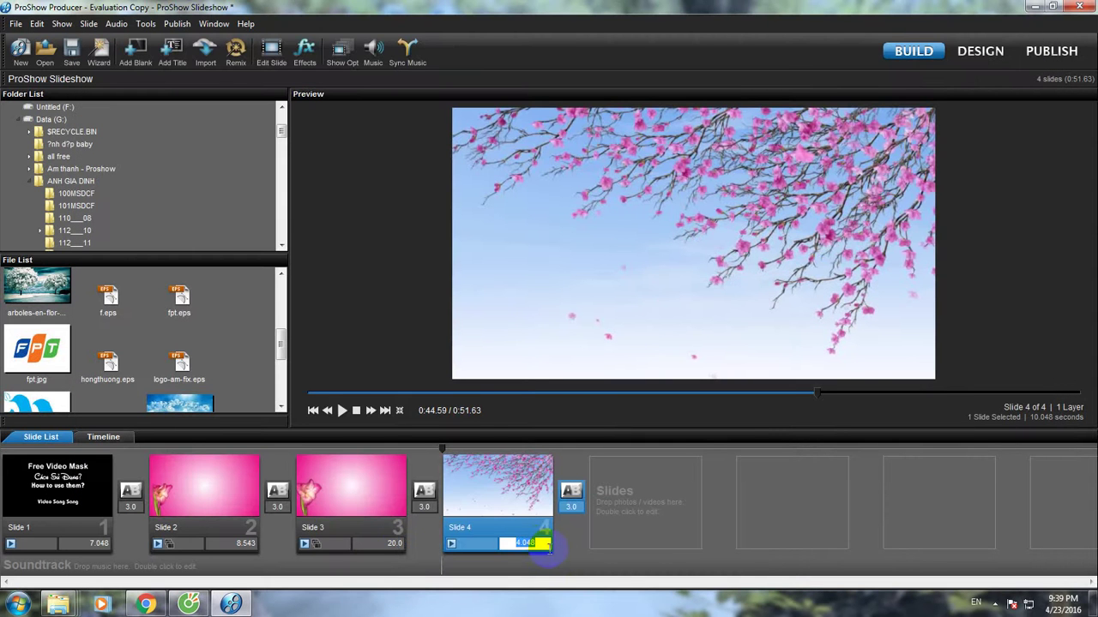
- Set the slide time of slide 4 to 20 seconds
left_click(536, 543)
type("26")
left_click(514, 487)
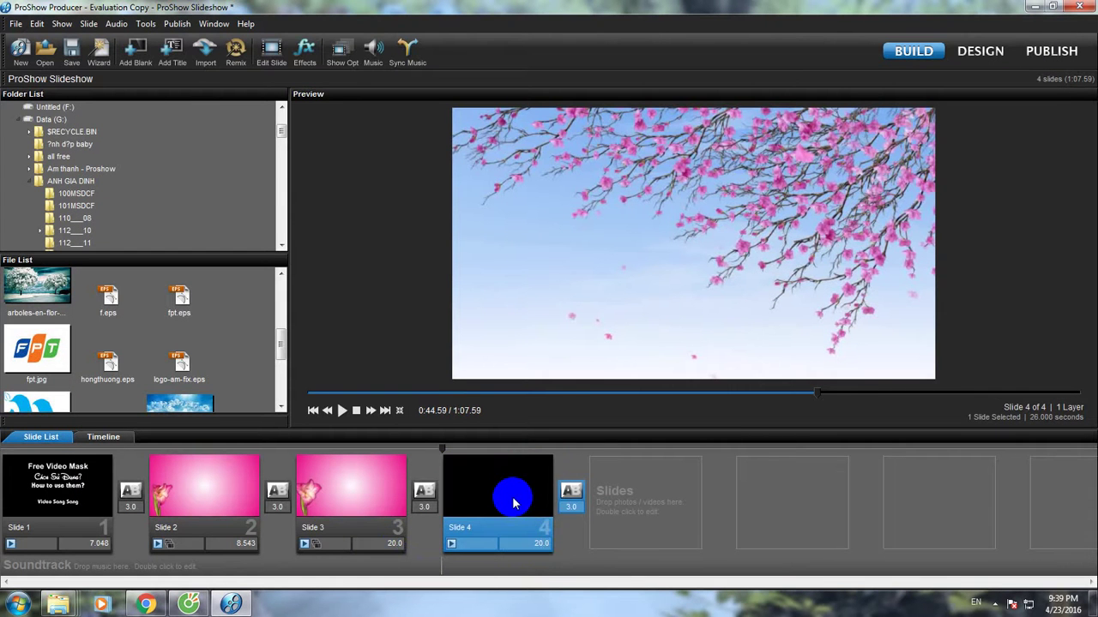
- Loop the hoa dao.mp4 layer on slide 4 until the end of the slide and set its volume to 0%
double_click(514, 502)
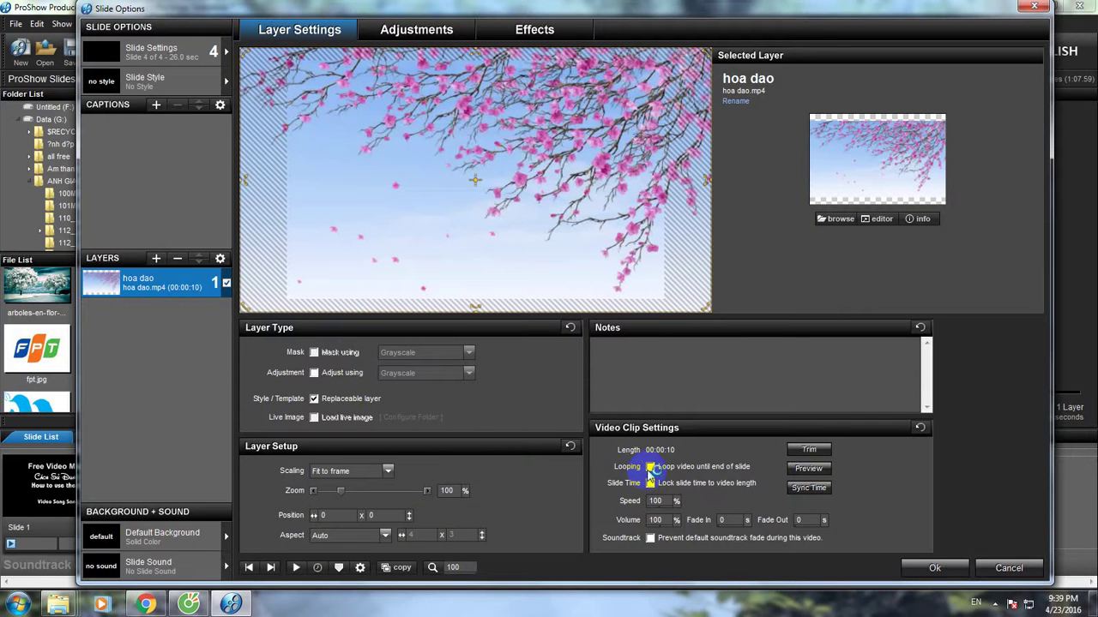
left_click(650, 468)
left_click(651, 468)
left_click_drag(677, 521, 562, 519)
left_click(163, 290)
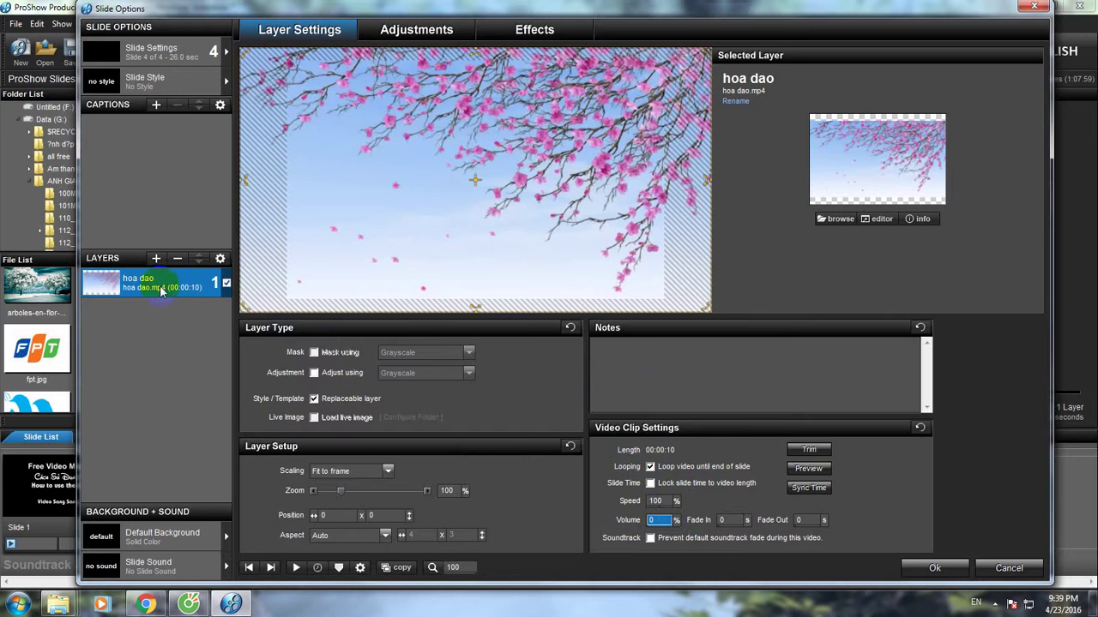
- Duplicate the hoa dao layer on slide 4 and replace the upper copy's file with hoa dao mask.mp4 from New folder (10)
right_click(161, 289)
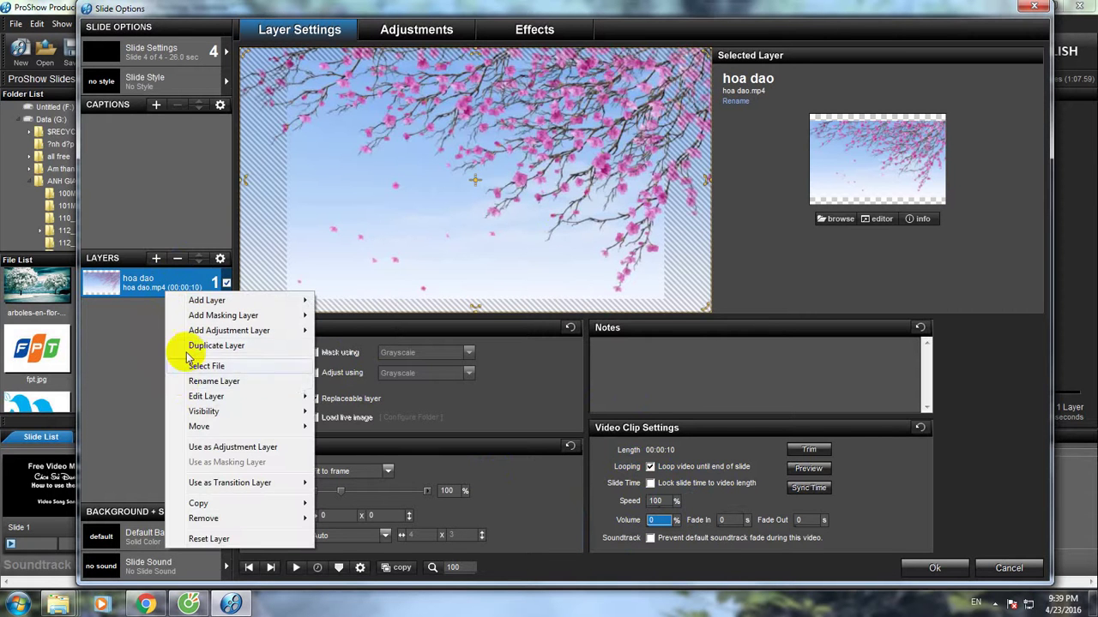
left_click(197, 346)
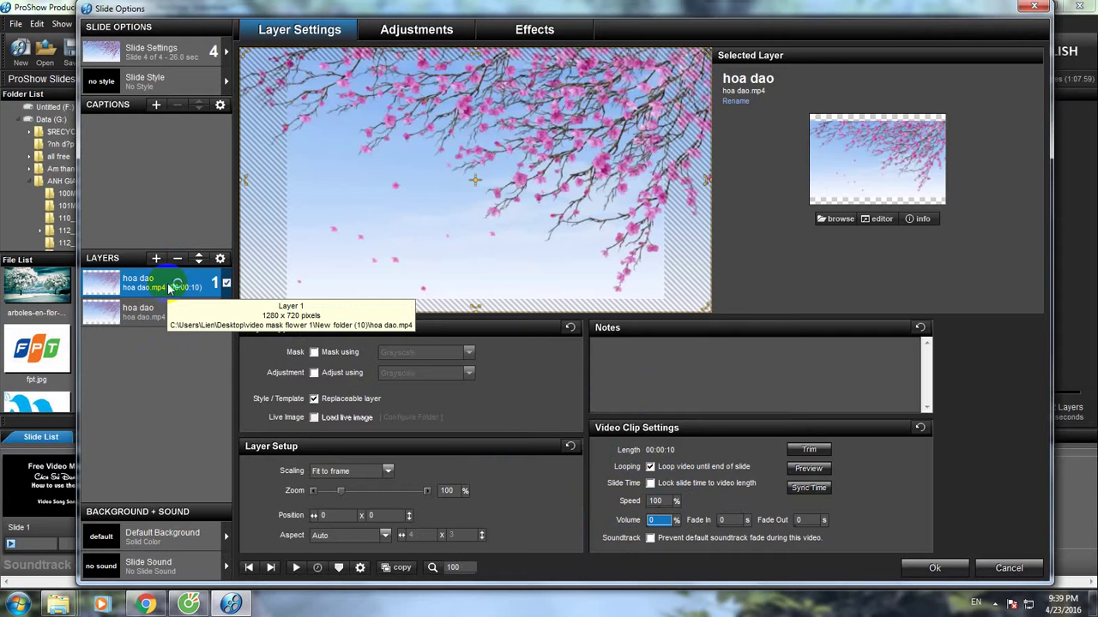
right_click(169, 289)
left_click(194, 364)
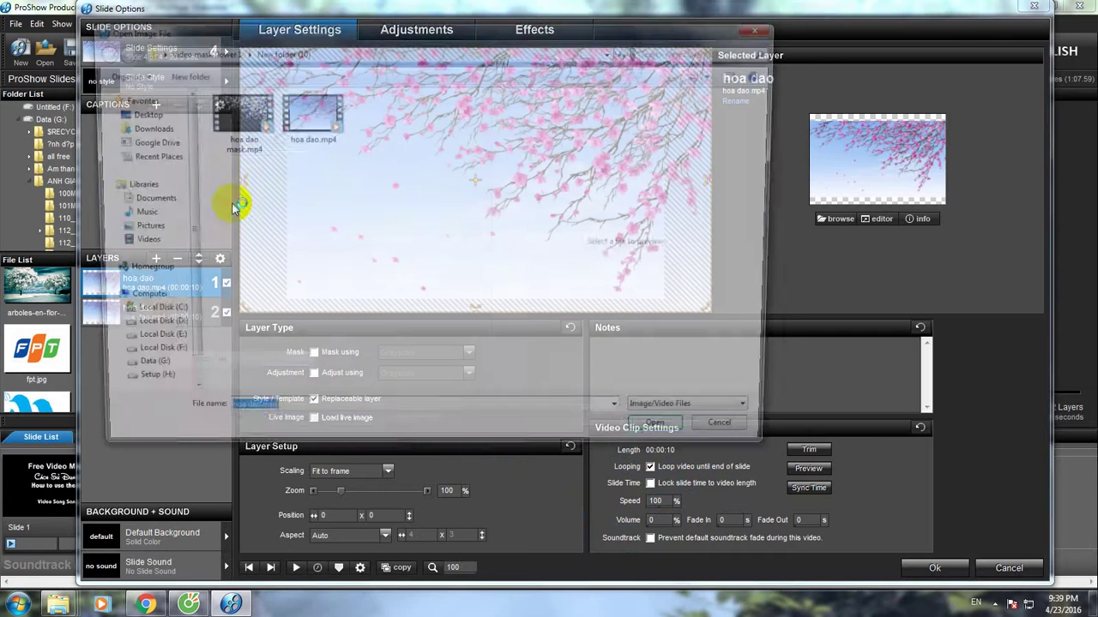
left_click(235, 121)
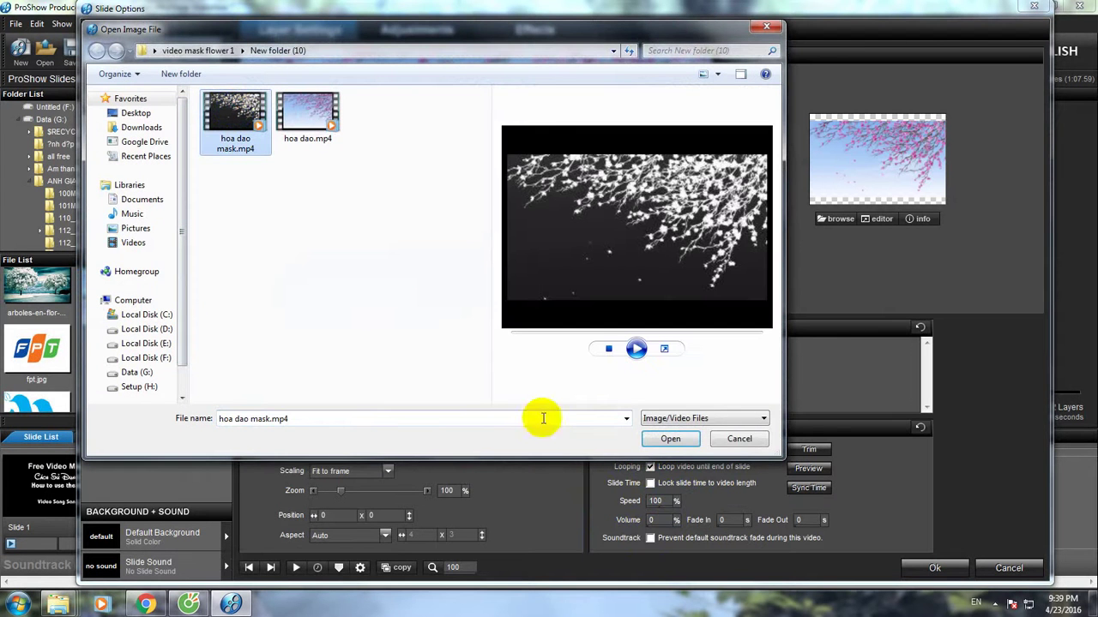
left_click(670, 438)
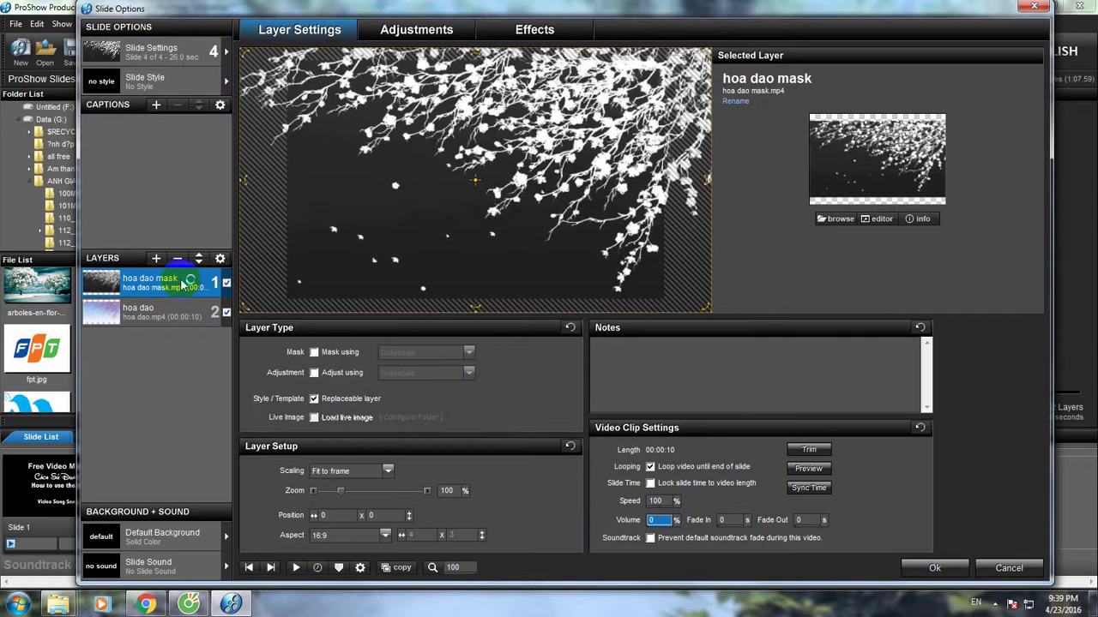
- Use the hoa dao mask layer as the masking layer for hoa dao and open its effects settings
right_click(170, 282)
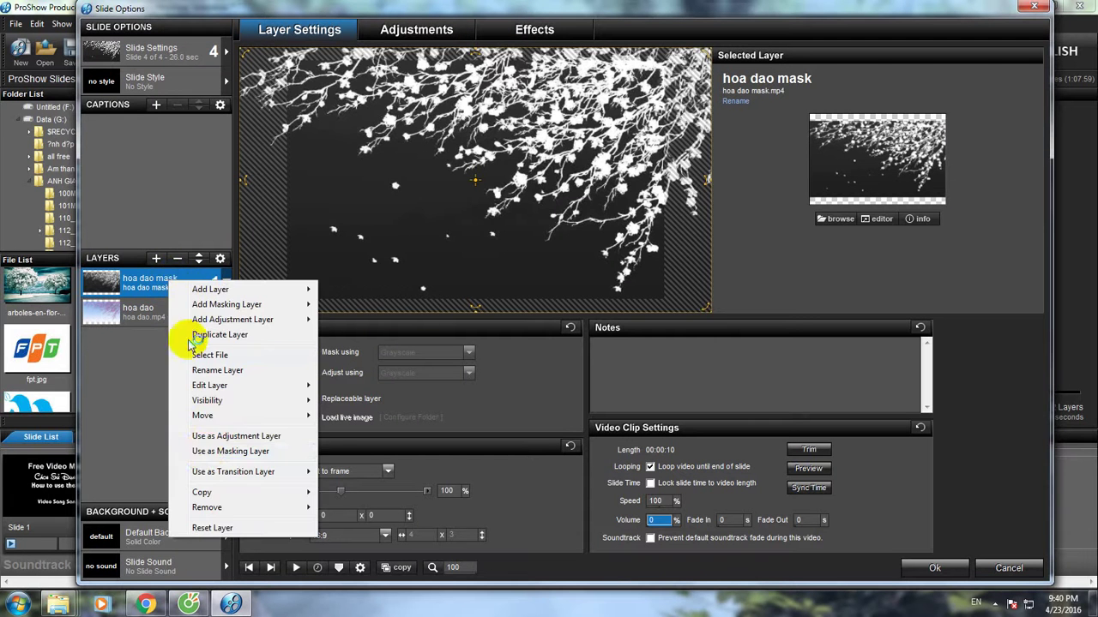
left_click(209, 454)
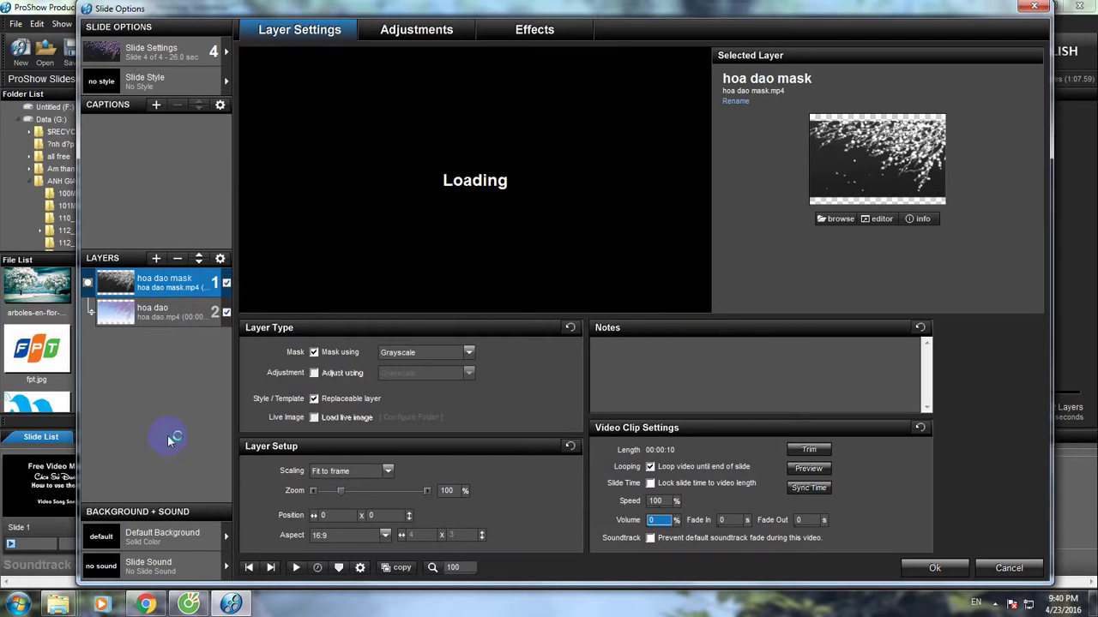
left_click(514, 31)
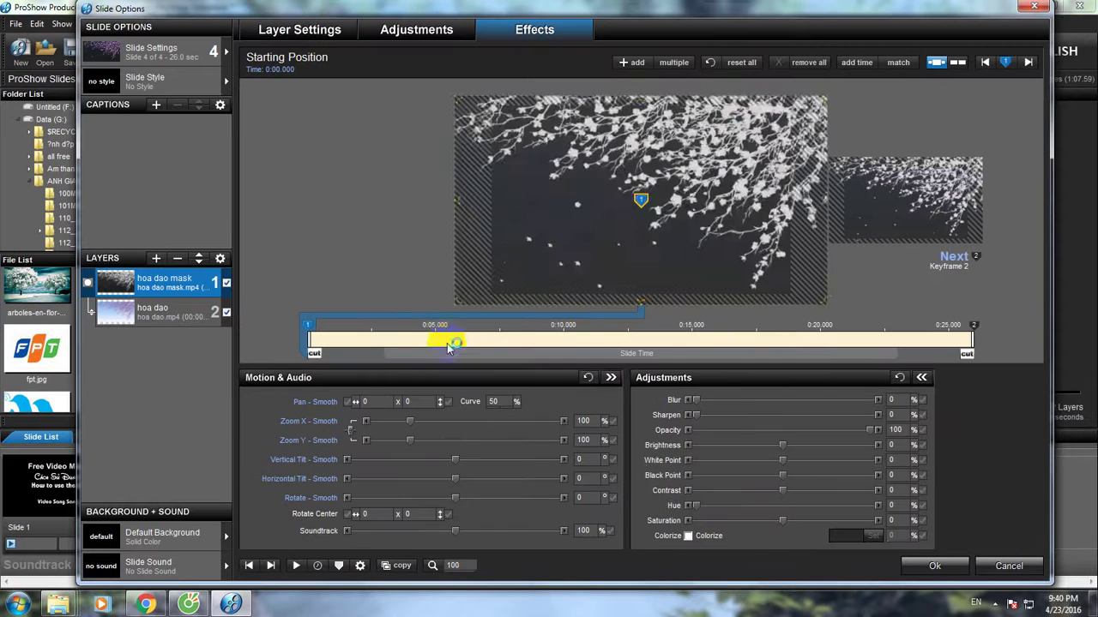
mouse_move(418, 361)
left_mouse_down()
mouse_move(905, 341)
mouse_move(785, 343)
left_mouse_up()
- Switch to Chrome, search Google for "romantic background", and open the image results
left_click(145, 604)
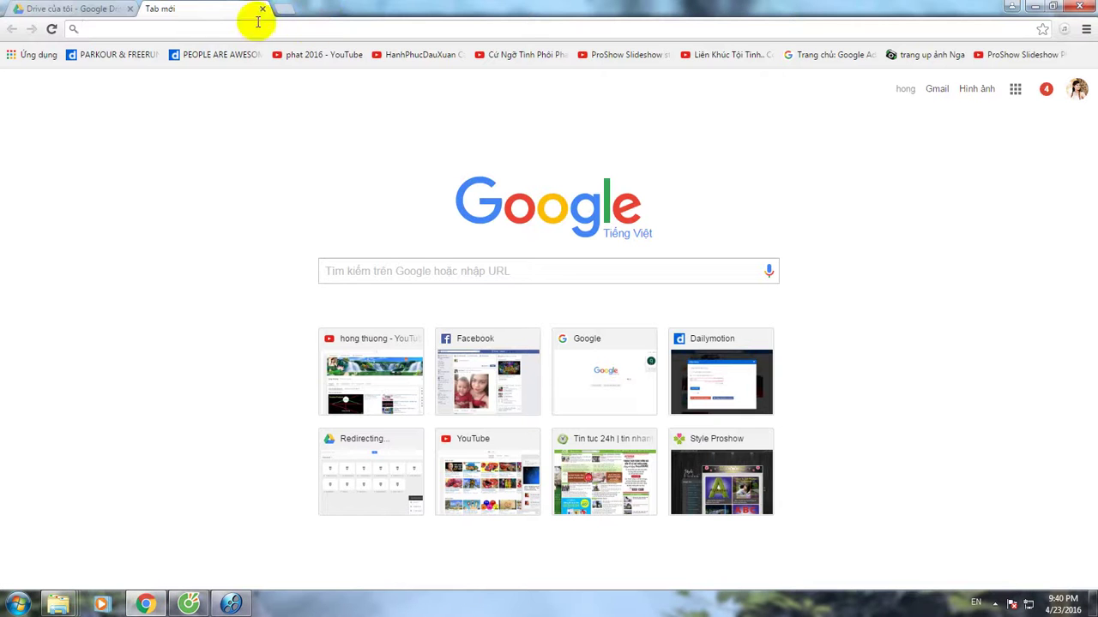
left_click(410, 264)
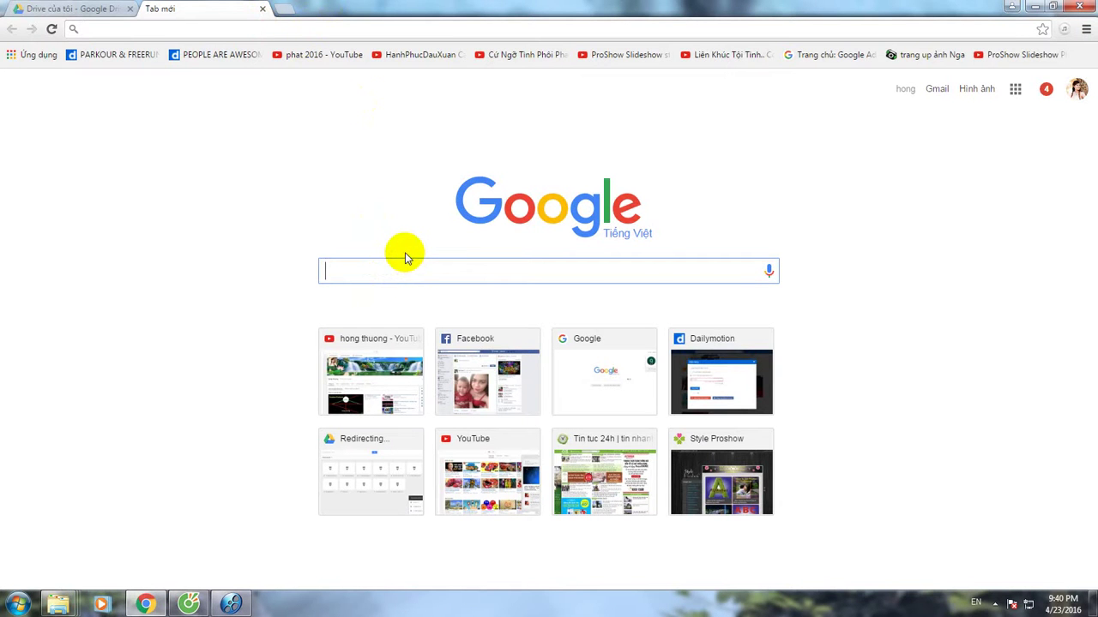
type("rom")
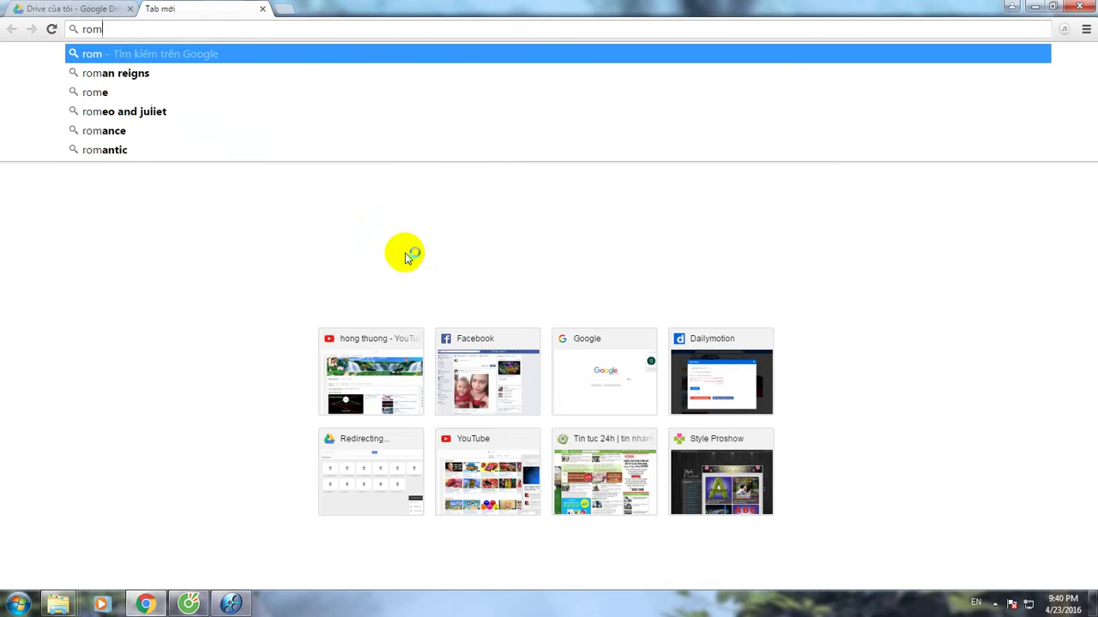
type("antic back")
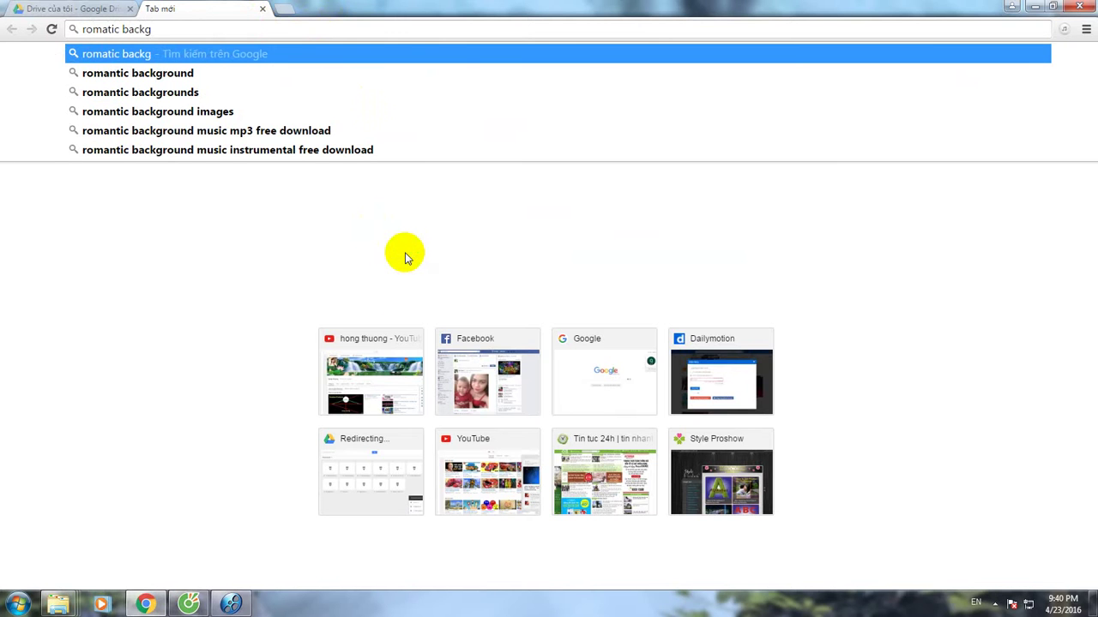
type("g")
left_click(143, 73)
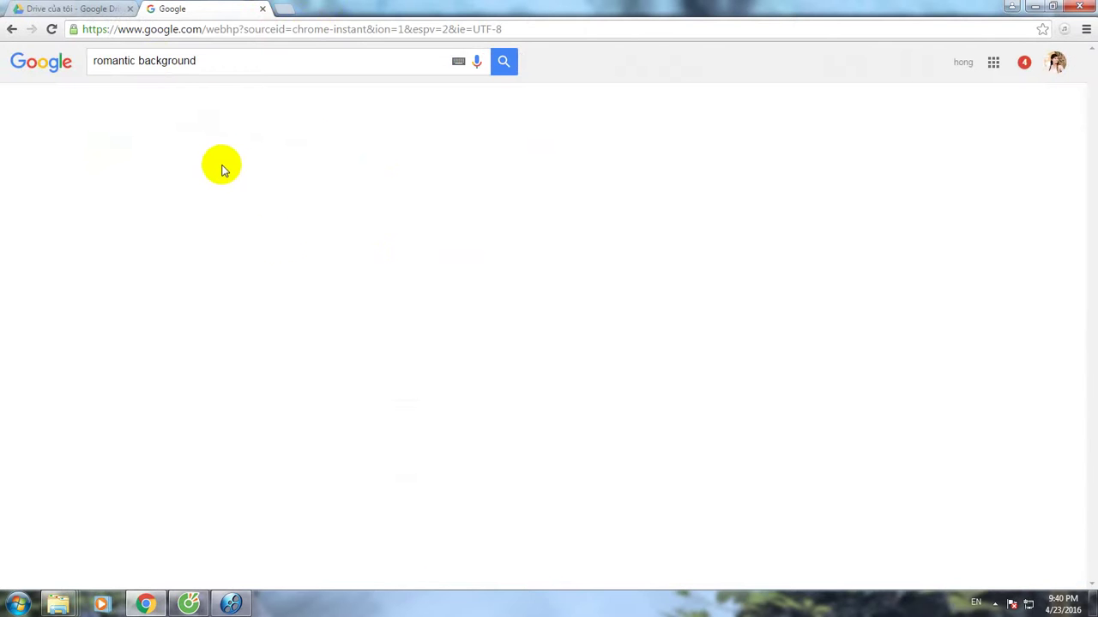
left_click(258, 168)
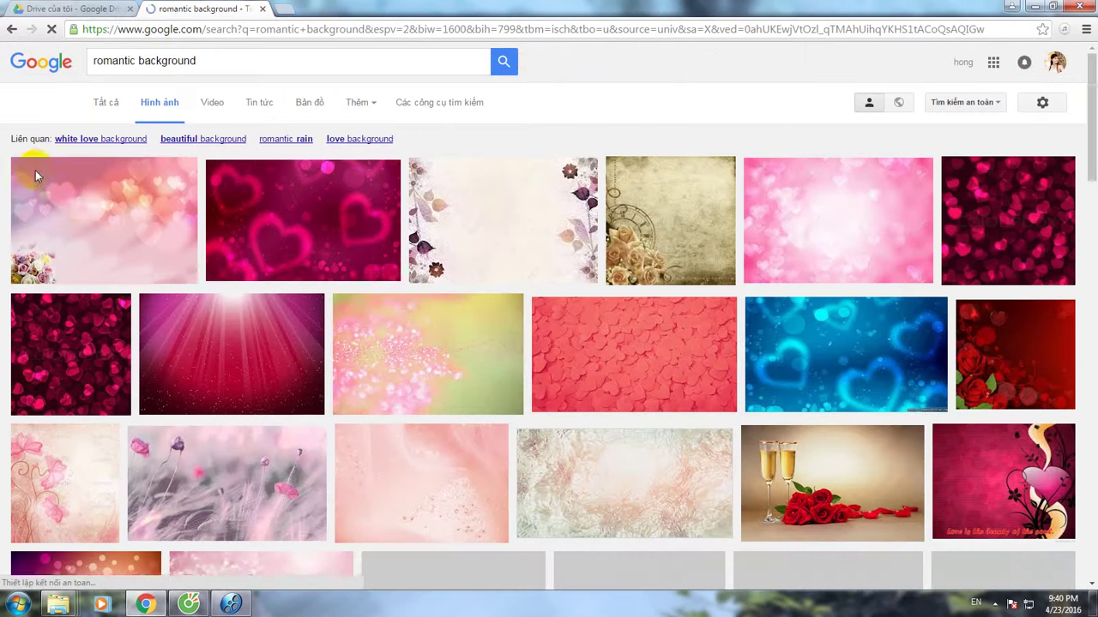
- Browse the romantic background images and open the pink and green glitter picture from wallpaper.zone in a new tab
scroll(130, 217, "down", 3)
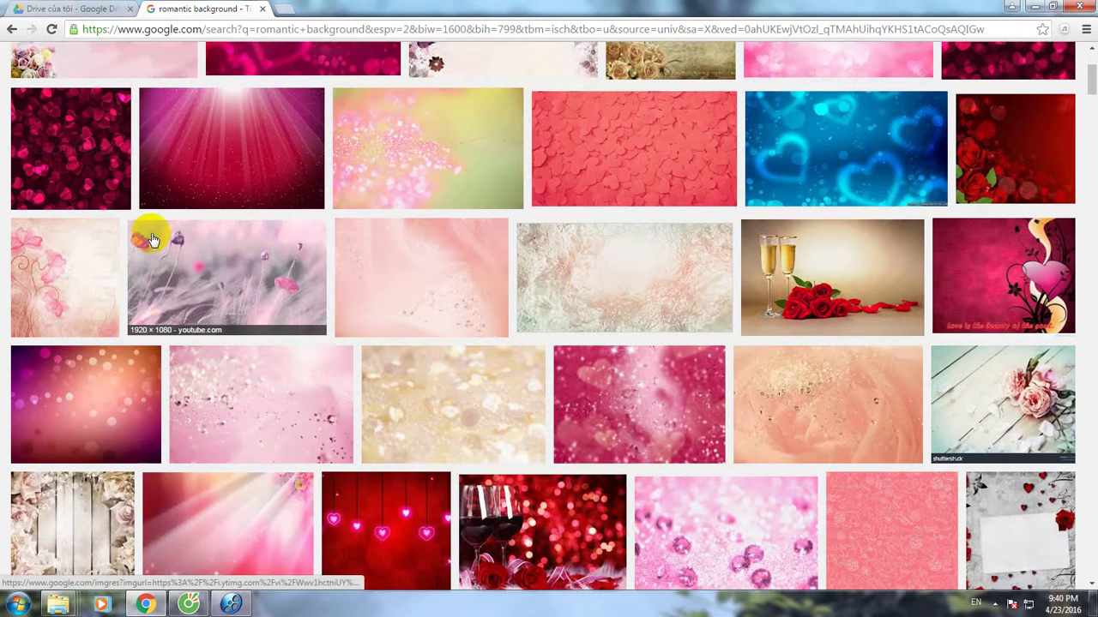
scroll(150, 240, "down", 2)
scroll(307, 229, "up", 3)
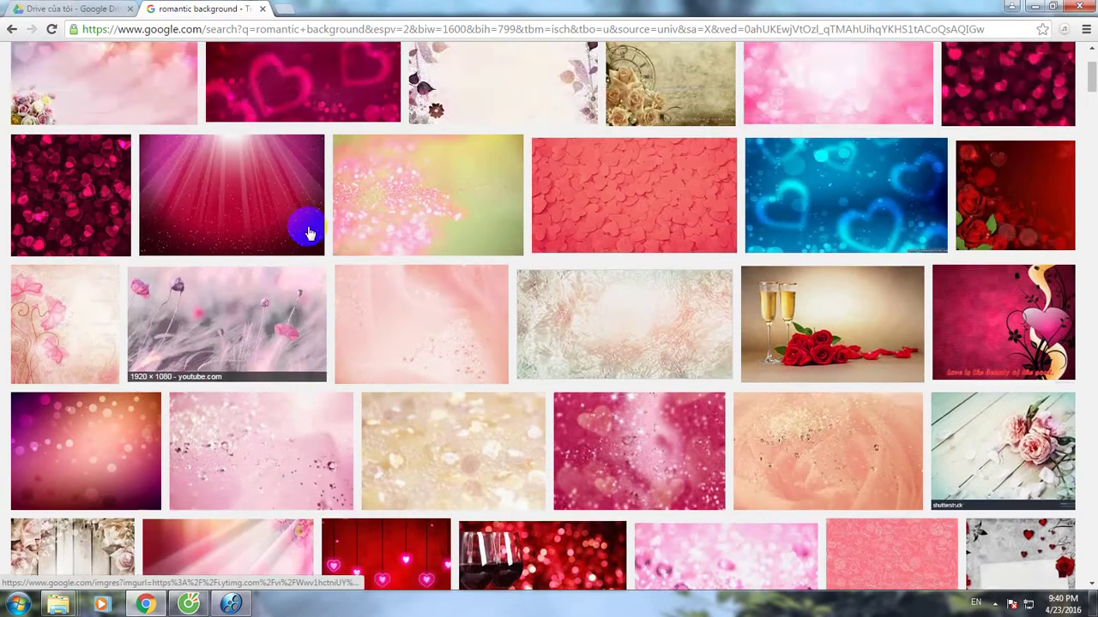
scroll(309, 234, "up", 1)
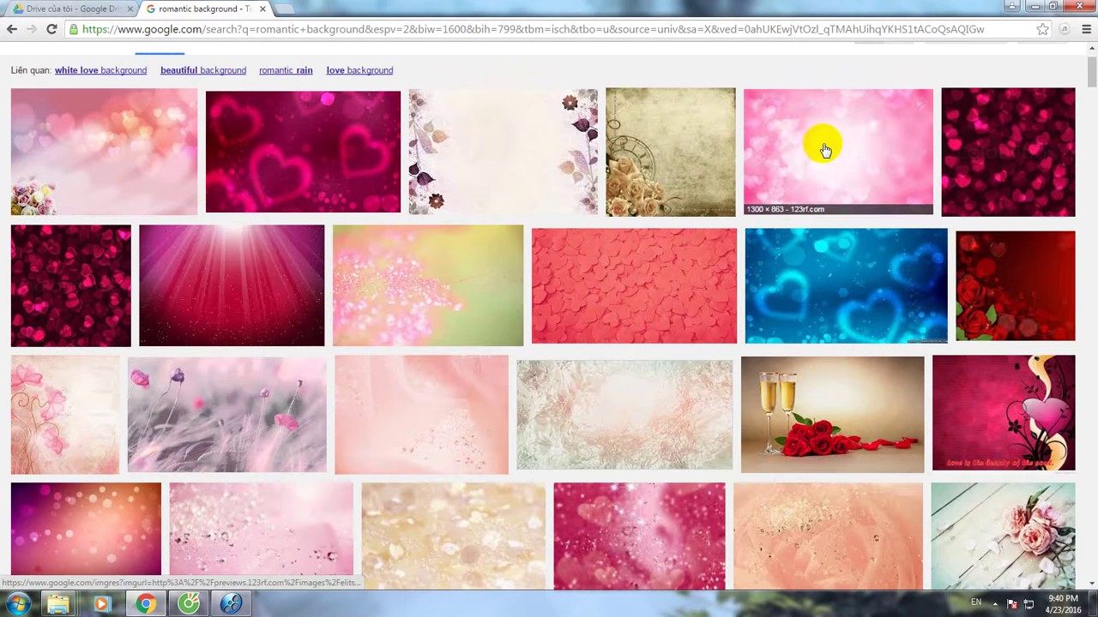
scroll(573, 276, "down", 1)
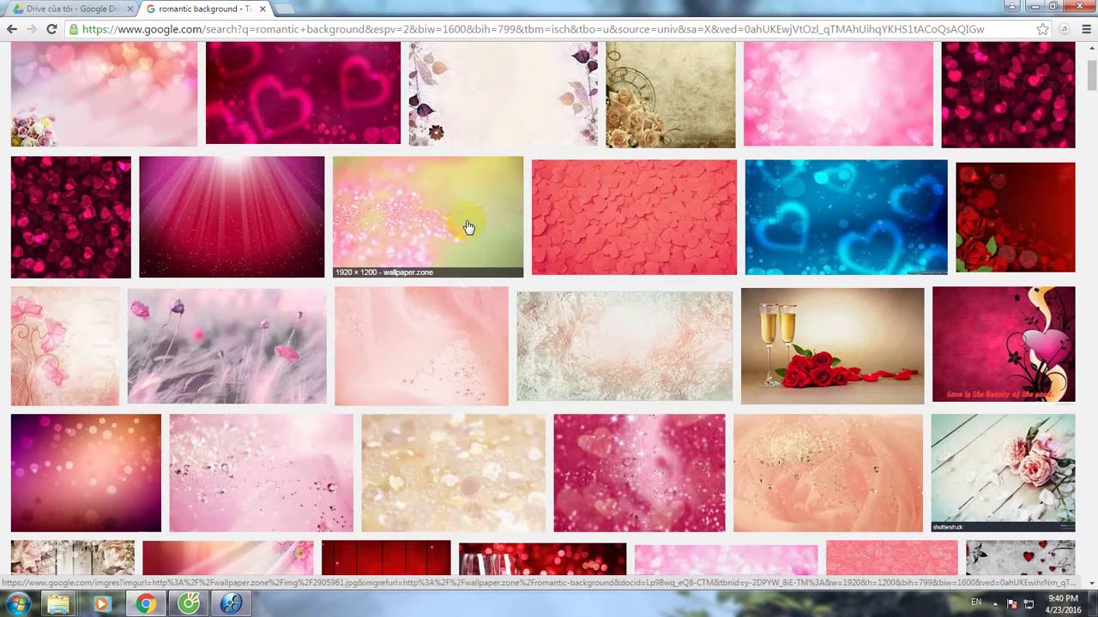
right_click(468, 227)
left_click(485, 231)
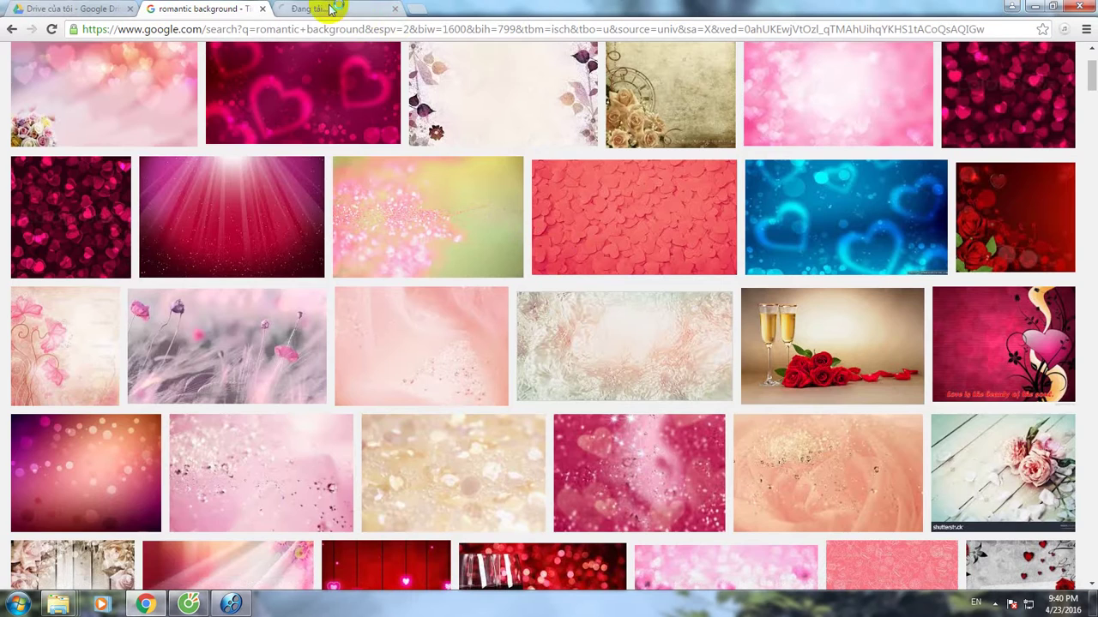
left_click(323, 8)
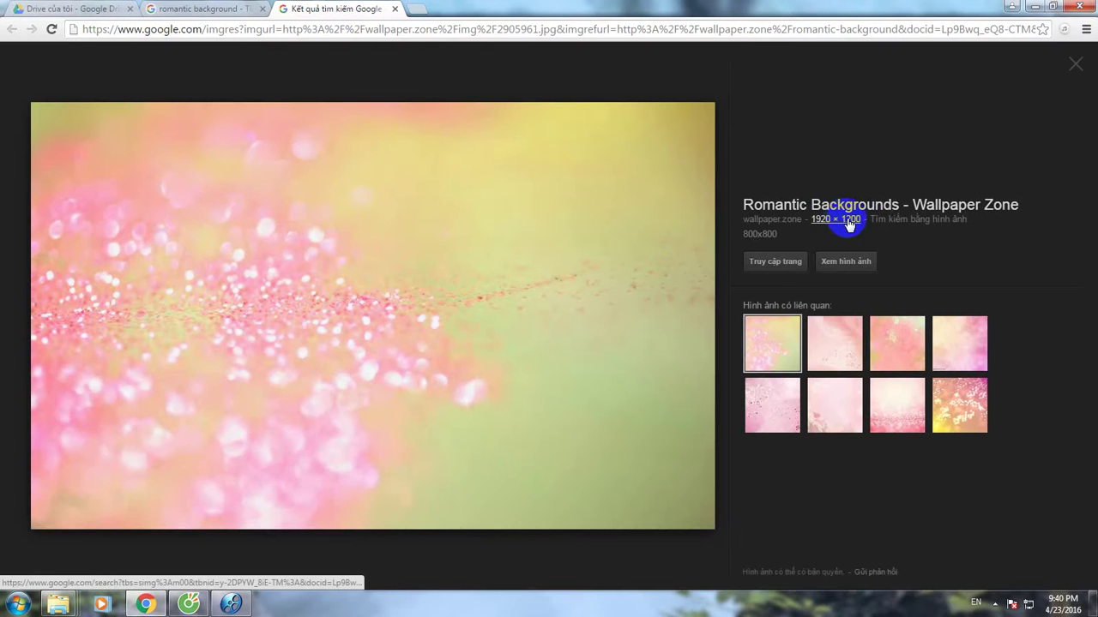
- Save the full-size glitter background image as 2905961.jpg in the video mask flower 1 folder on the Desktop
right_click(386, 219)
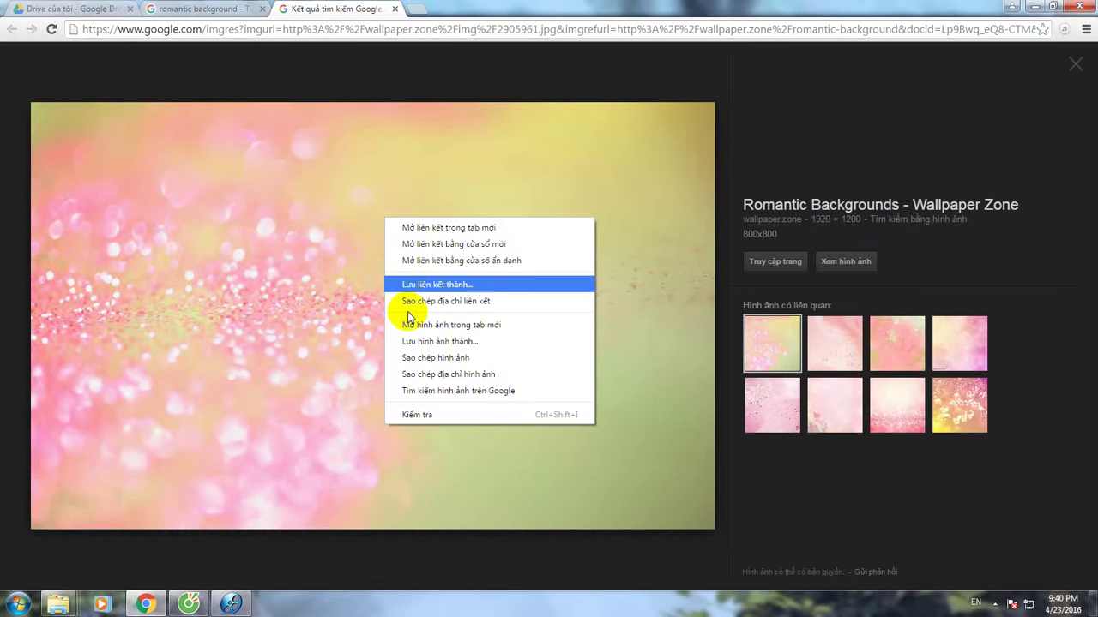
left_click(409, 342)
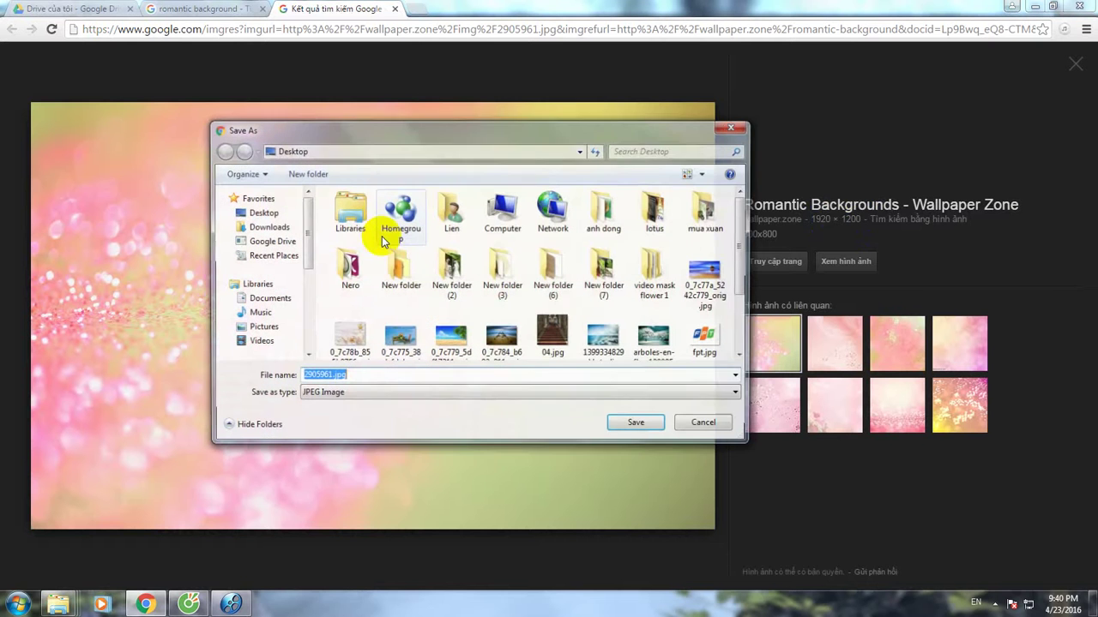
left_click(261, 215)
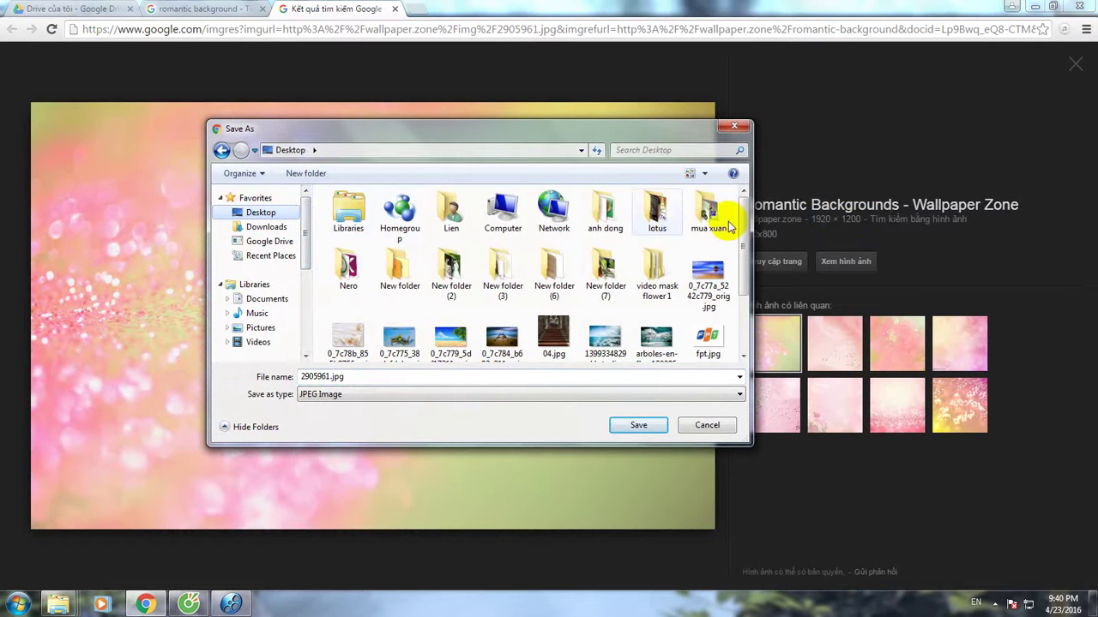
double_click(657, 264)
left_click(638, 425)
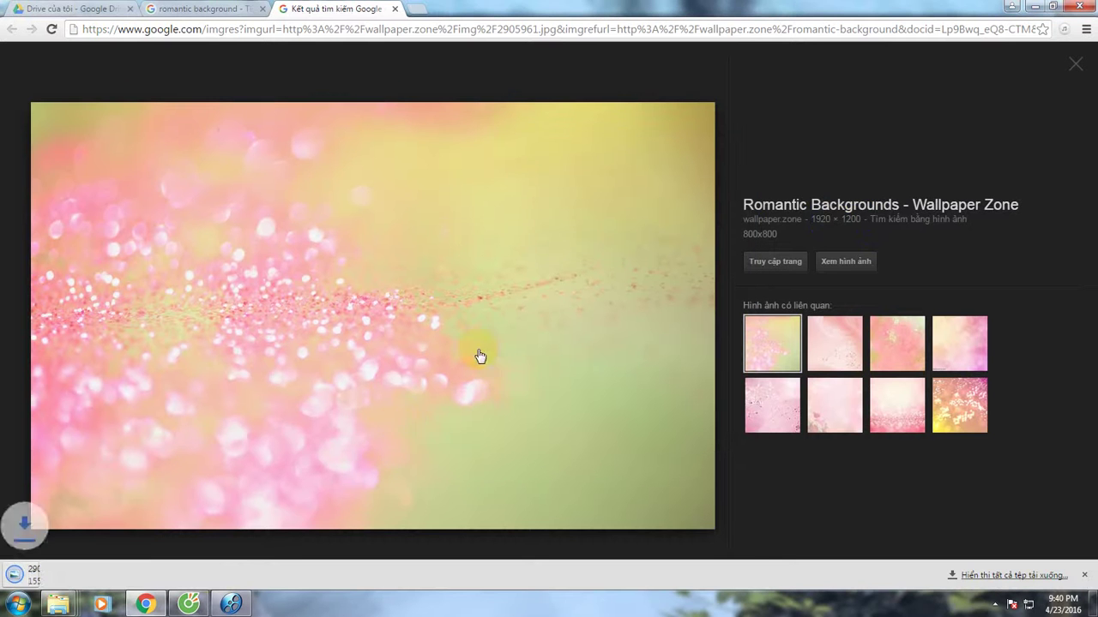
- Switch back to ProShow Producer and add 2905961.jpg from the video mask flower 1 folder as an image layer on slide 4
left_click(230, 605)
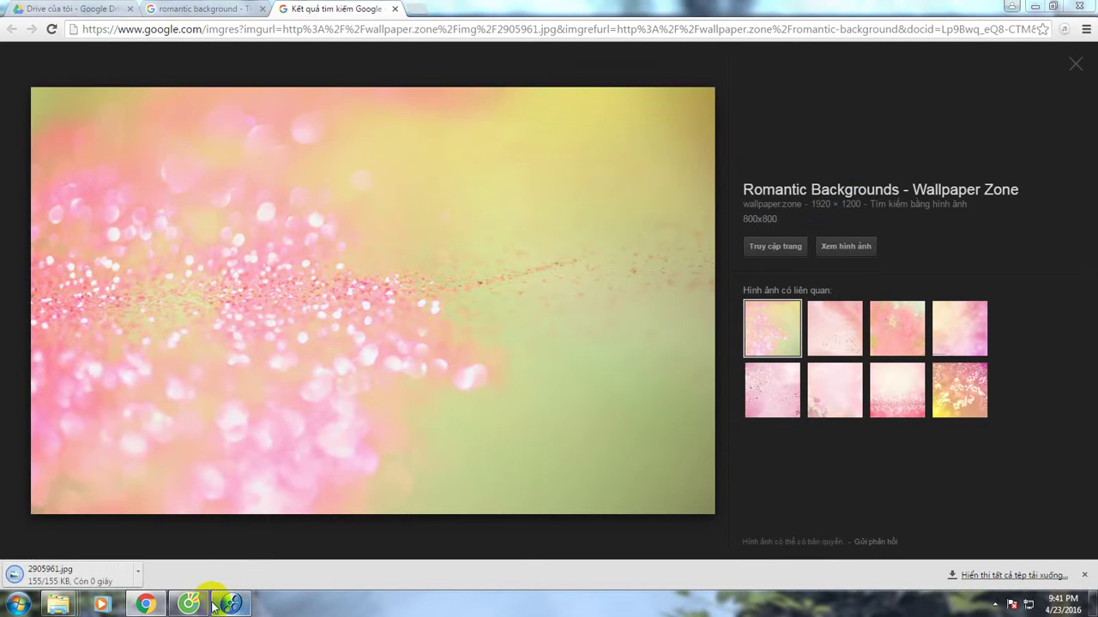
left_click(230, 605)
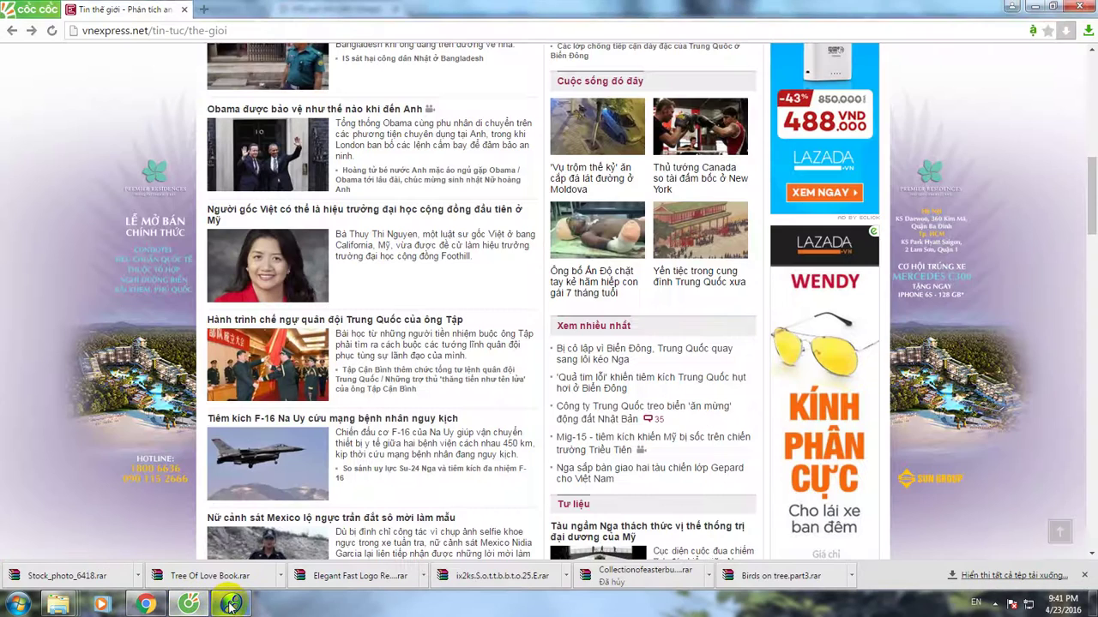
left_click(230, 605)
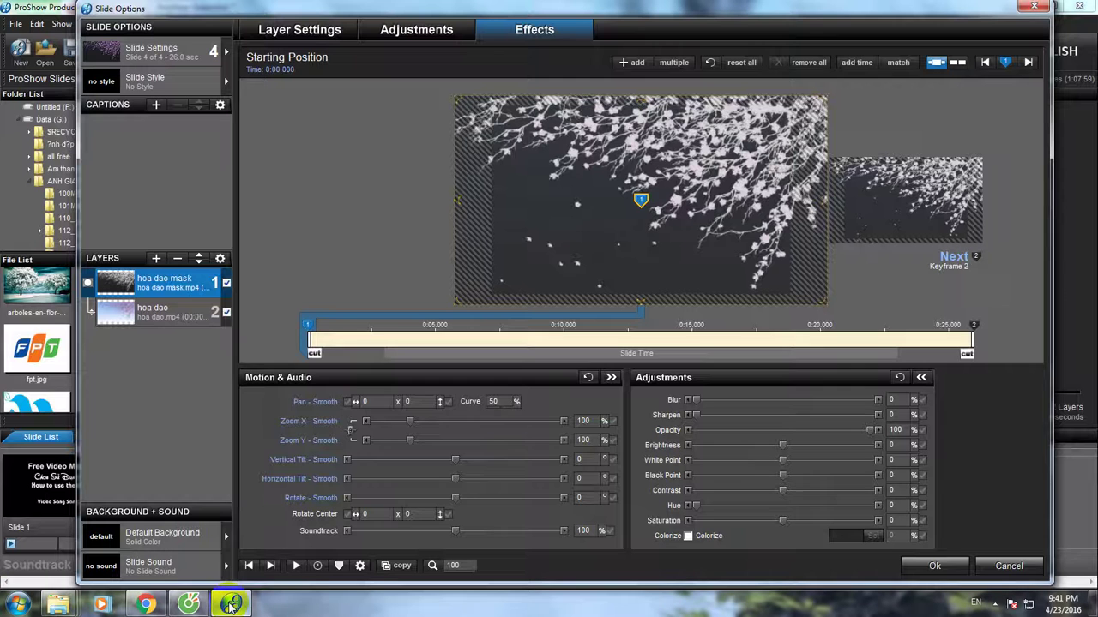
left_click(156, 258)
left_click(171, 278)
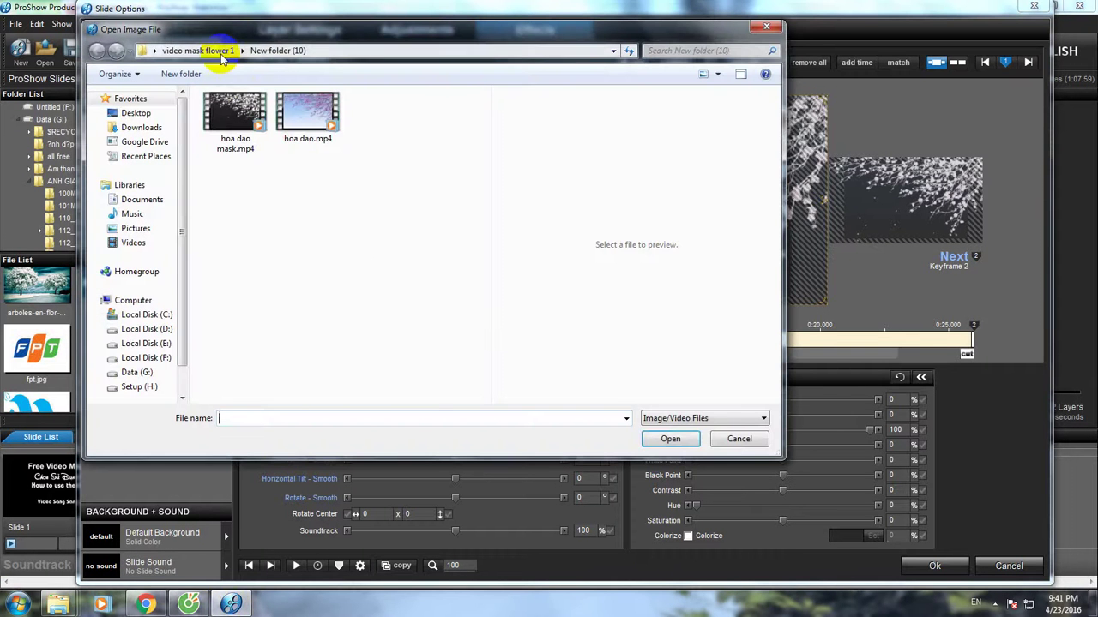
left_click(220, 52)
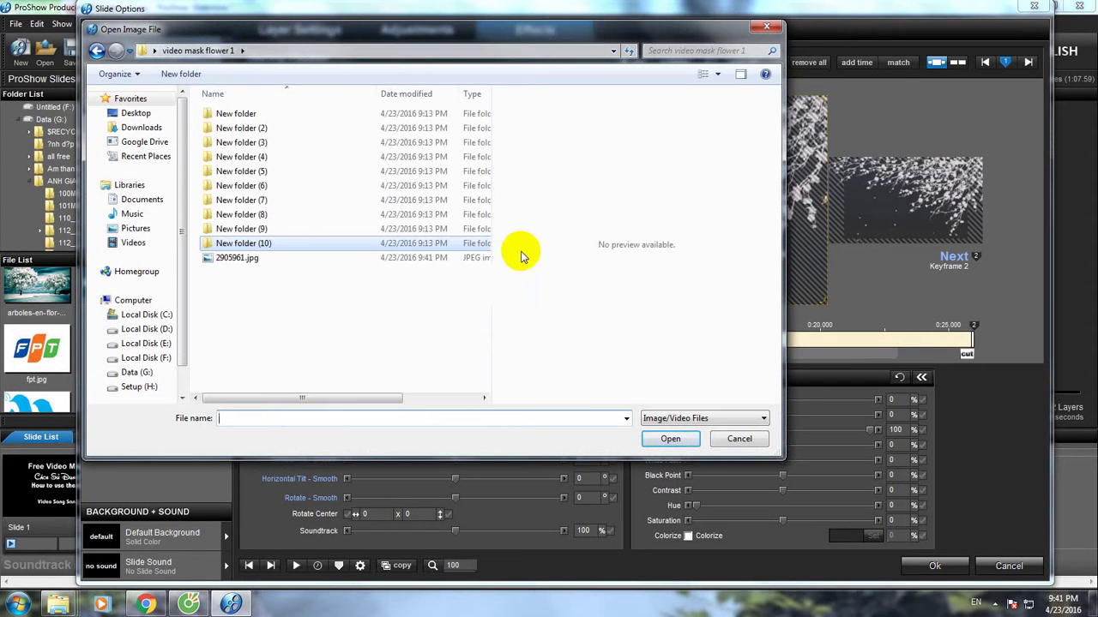
left_click(717, 74)
left_click(744, 36)
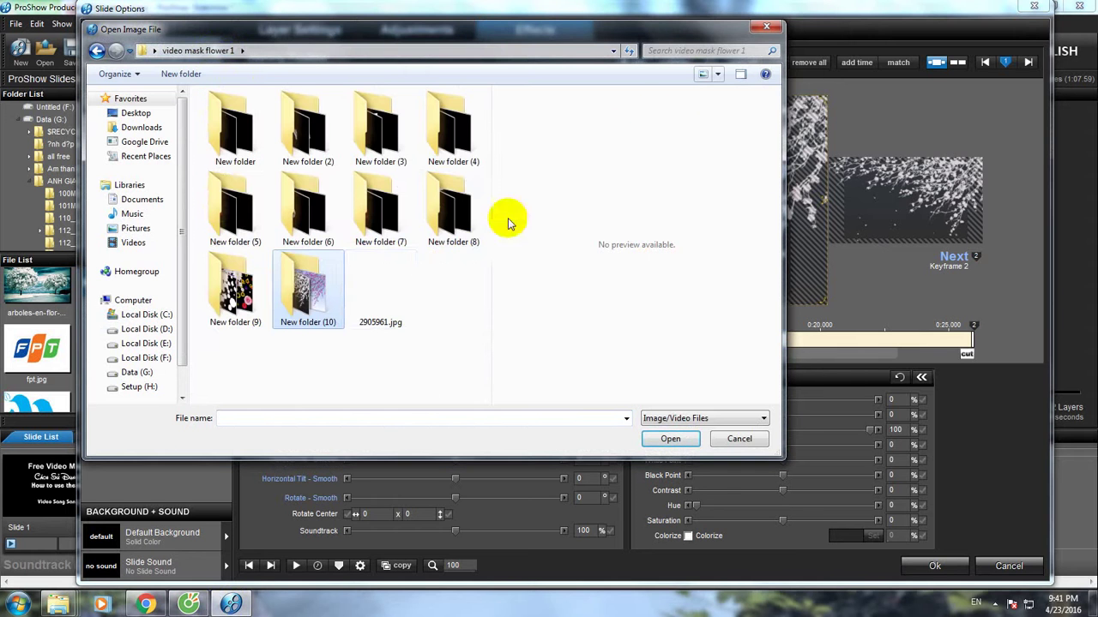
left_click(383, 297)
left_click(665, 439)
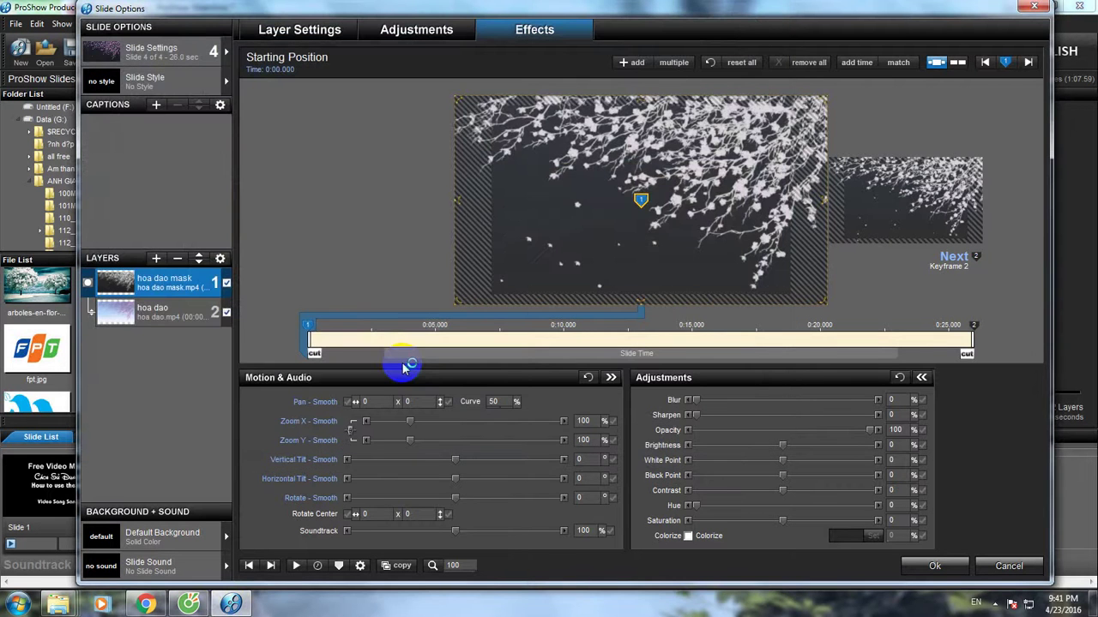
- Move the 2905961 layer below the masked hoa dao layers and set its scaling to Stretch to frame
left_click(199, 260)
left_click(198, 260)
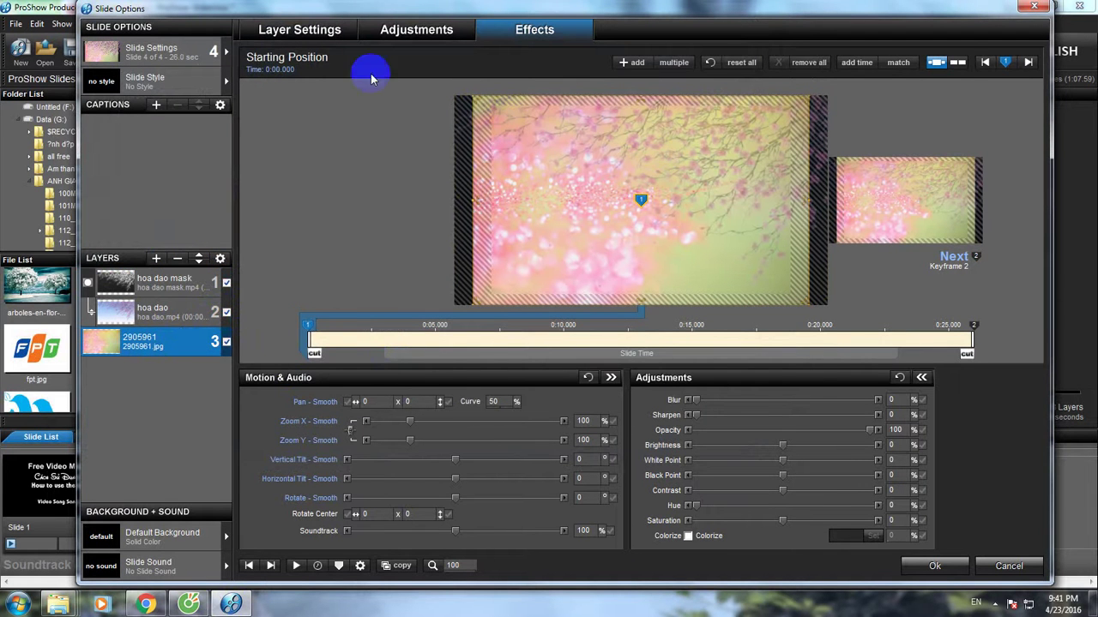
left_click(305, 26)
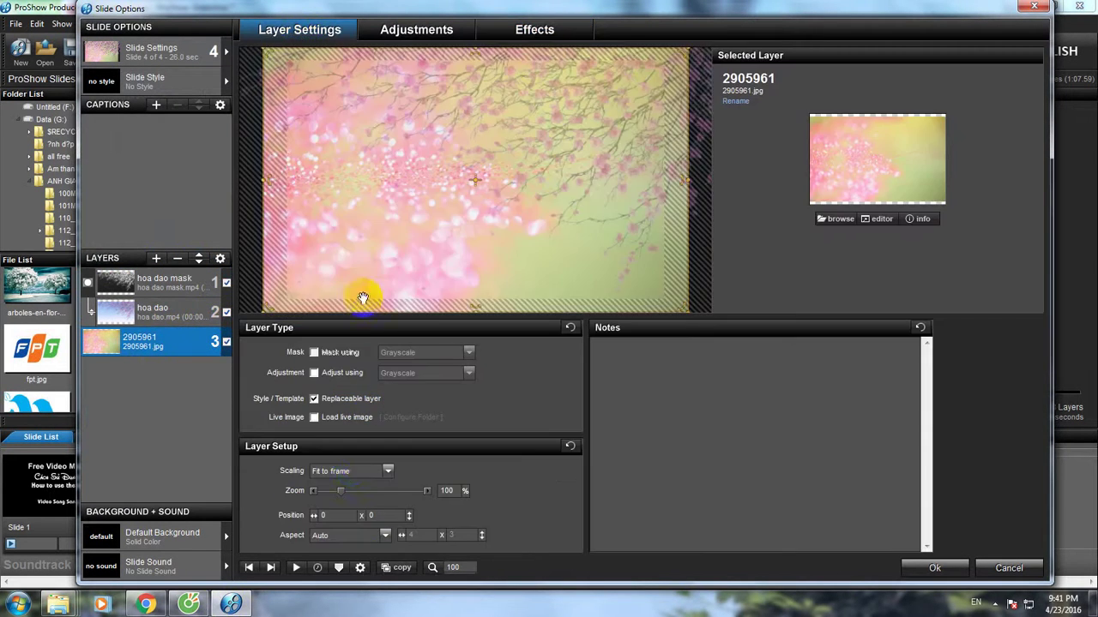
left_click(355, 474)
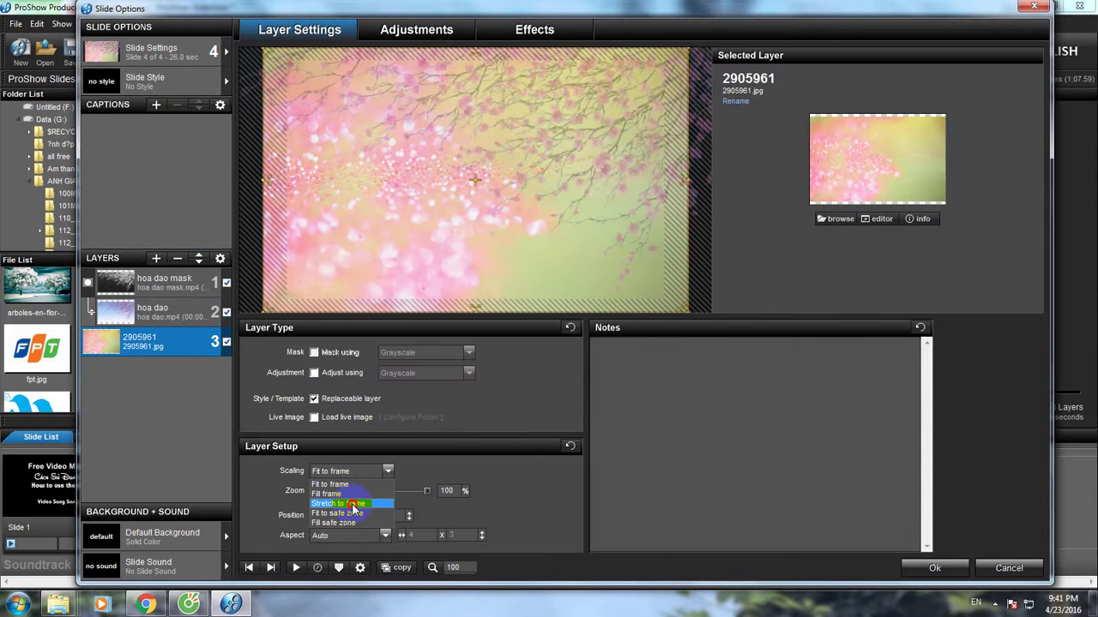
left_click(352, 504)
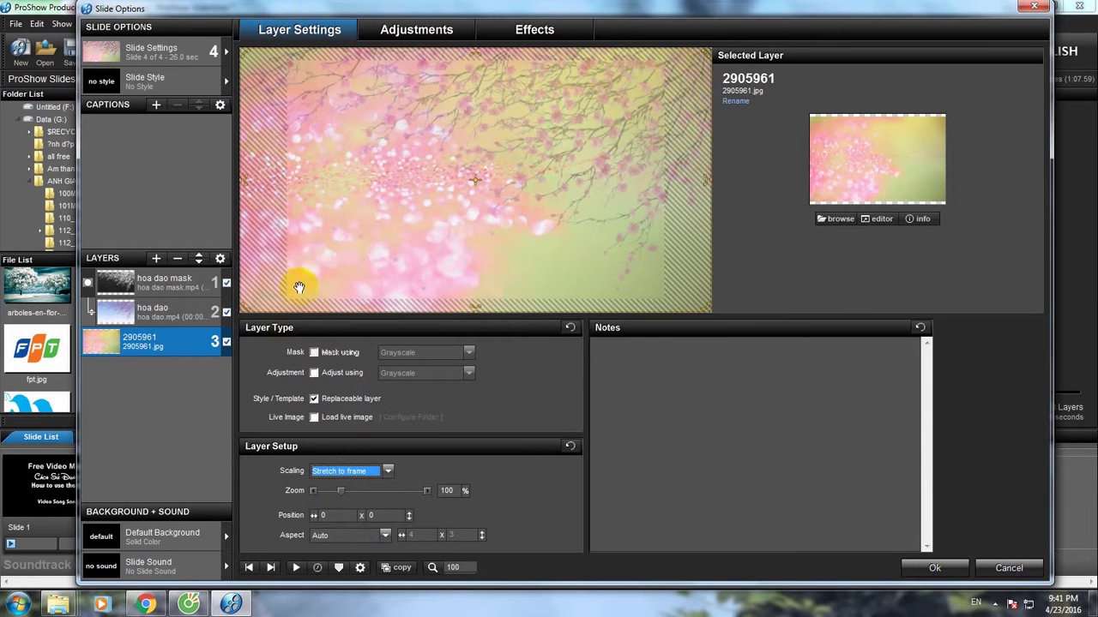
- Try the Fill frame scaling on the 2905961 layer, then return it to Stretch to frame
left_click(348, 471)
left_click(341, 494)
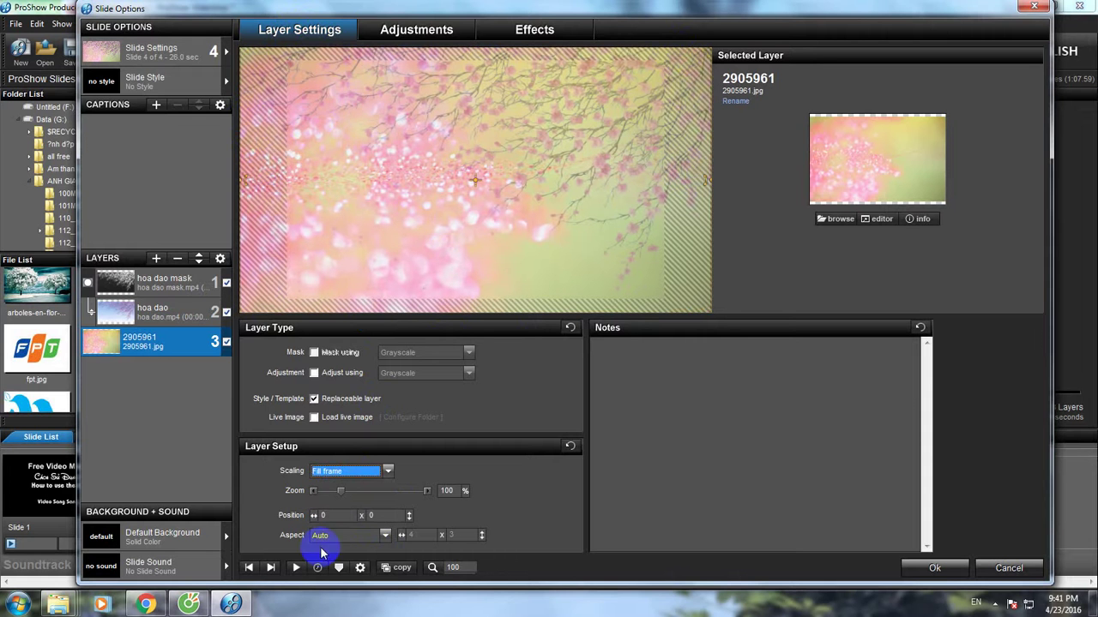
left_click(361, 471)
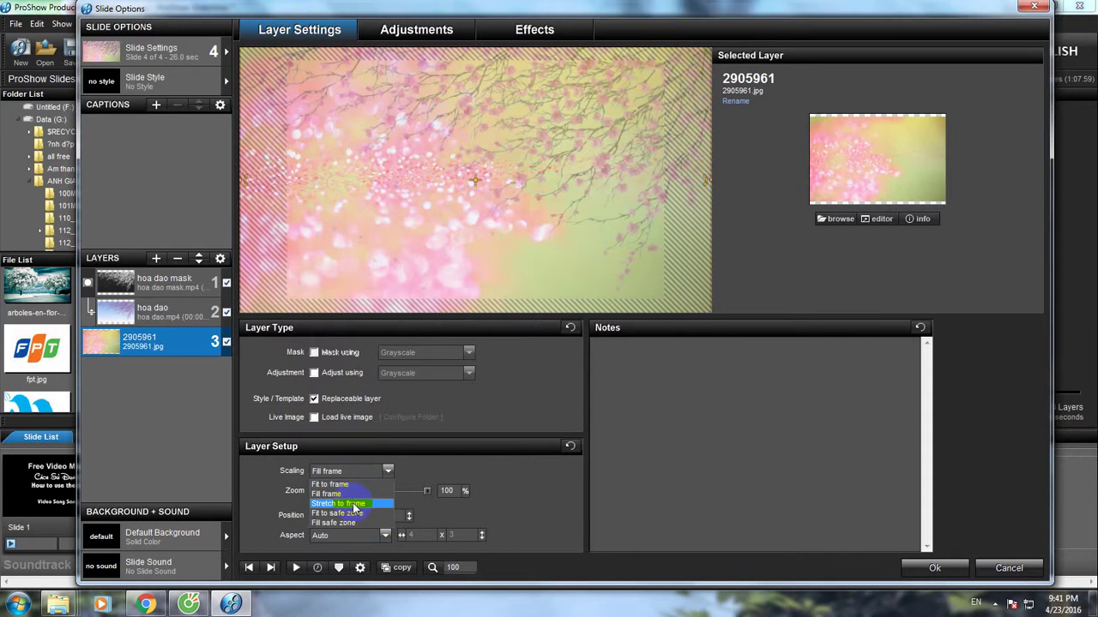
left_click(353, 504)
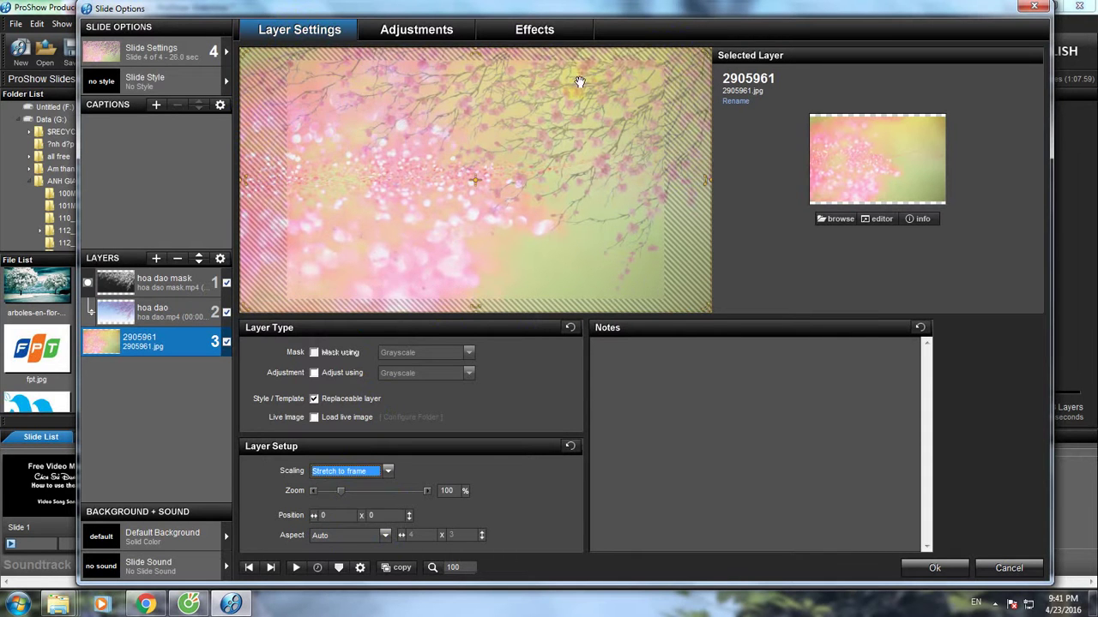
- Add spa-kamni-more-nebo-priroda-1806.jpg from the file list to slide 4 as a layer between hoa dao and 2905961
left_click(533, 30)
left_click_drag(414, 360, 840, 353)
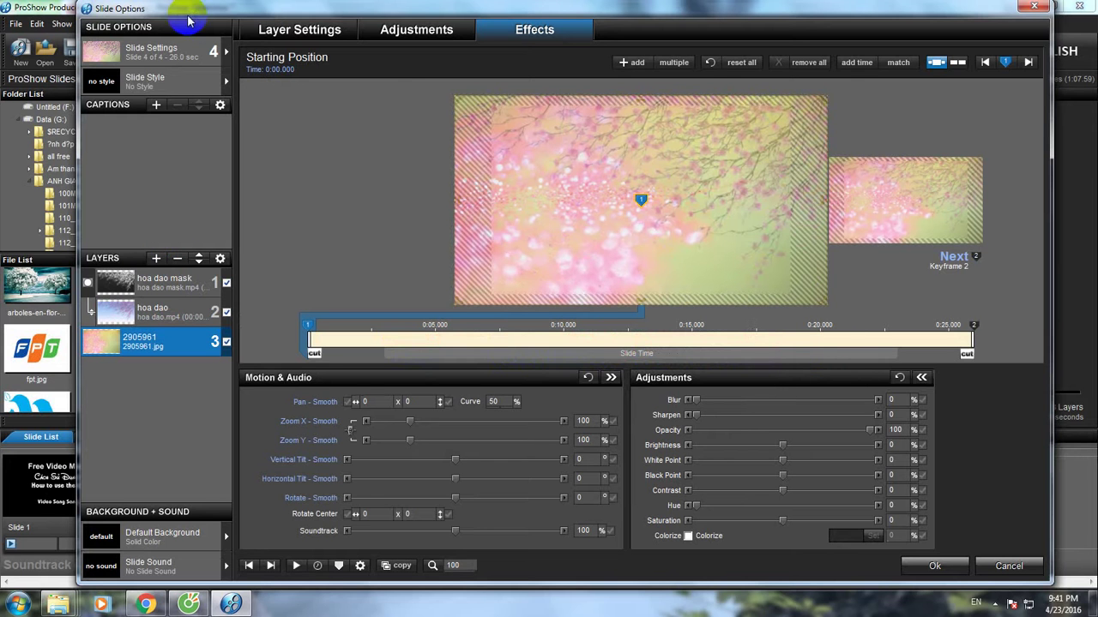
left_click_drag(188, 19, 429, 21)
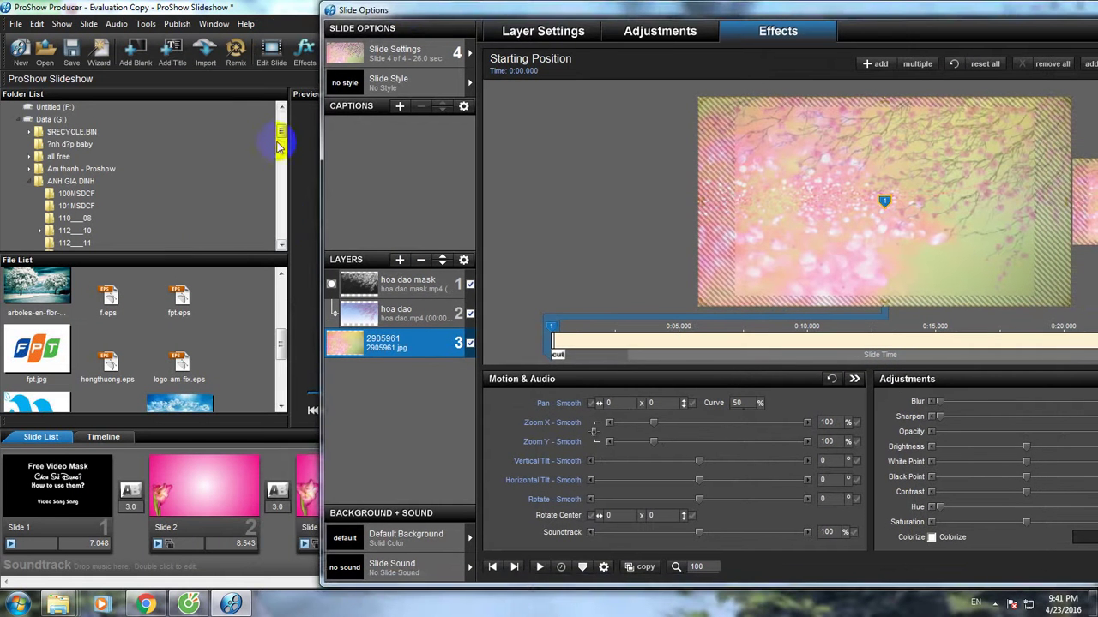
left_click(283, 133)
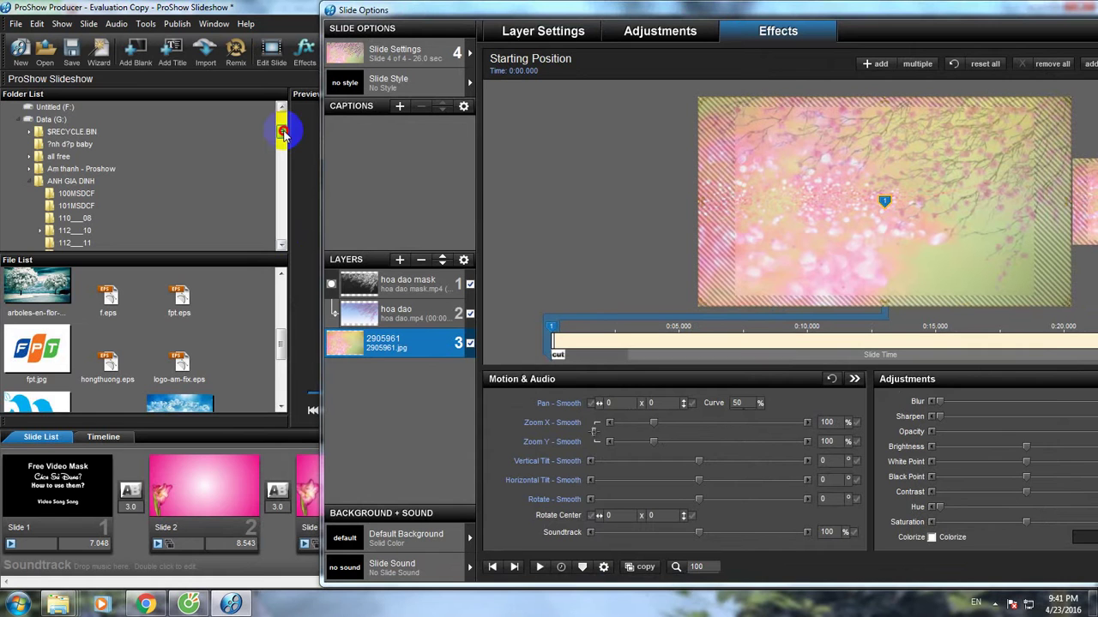
left_click_drag(282, 341, 282, 358)
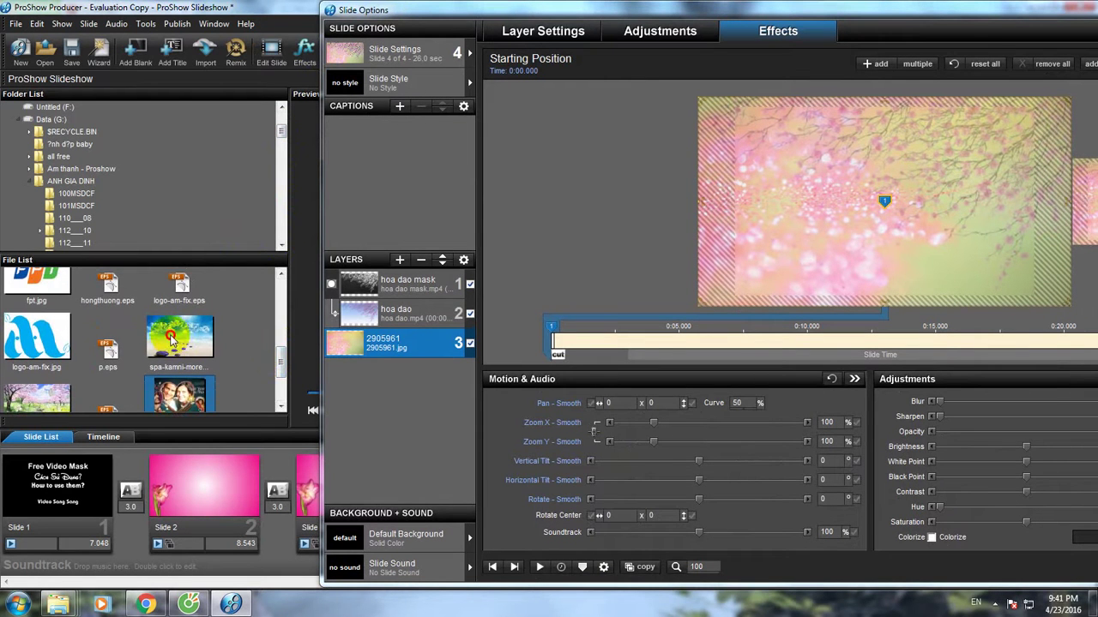
left_click_drag(170, 340, 383, 330)
left_click_drag(569, 9, 391, 12)
- Set the zoom of the spa-kamni-more-nebo-priroda-1806 layer to 50% and apply the slide options
left_click(369, 32)
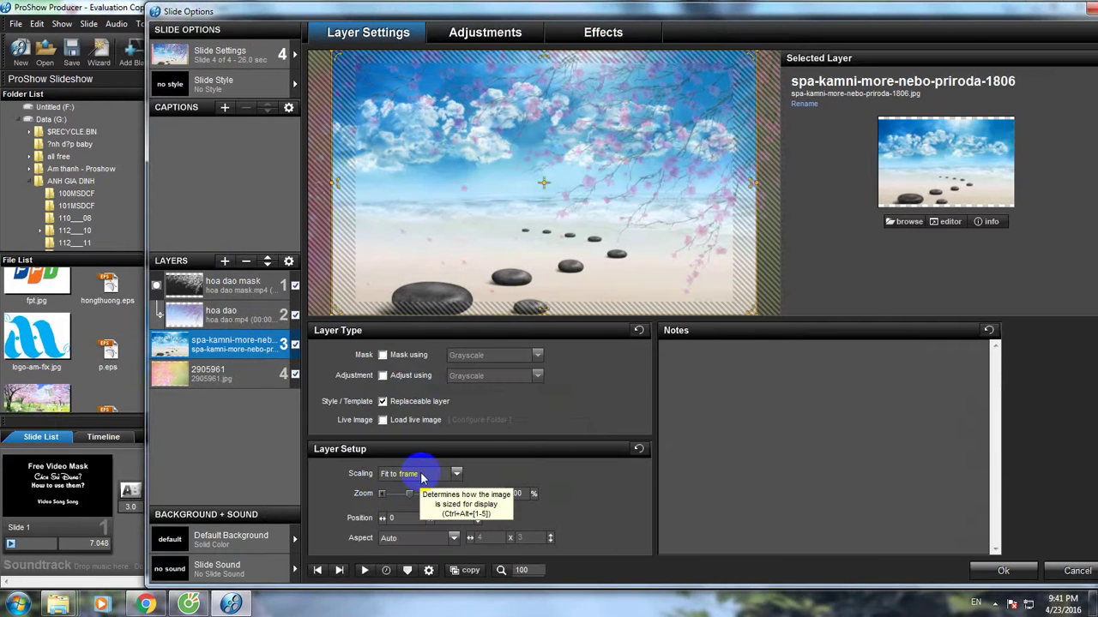
left_click(515, 493)
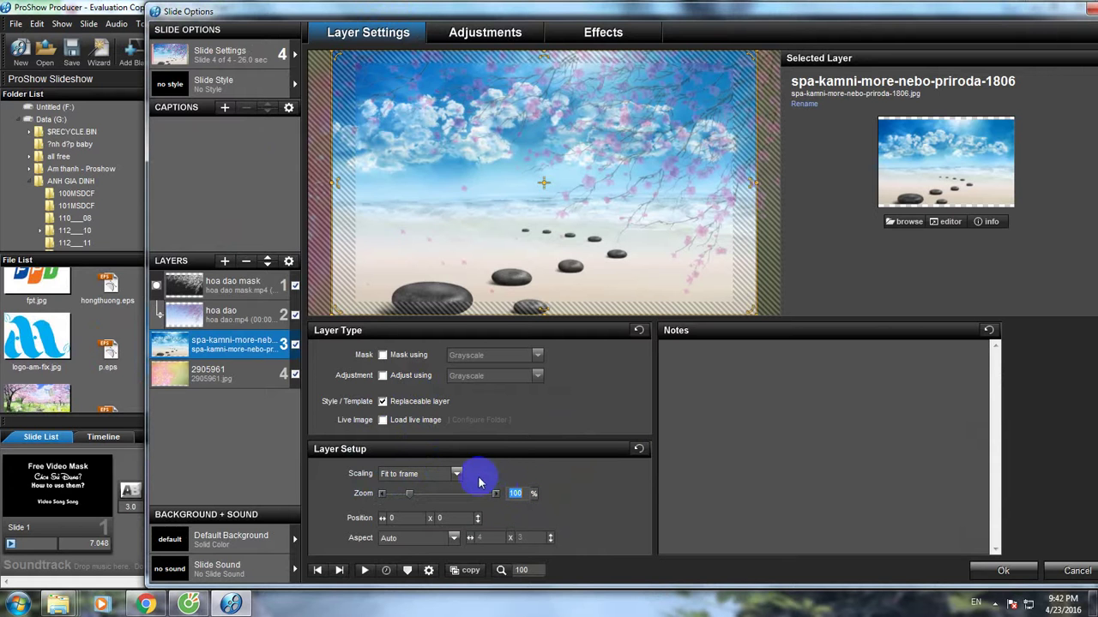
left_click(584, 33)
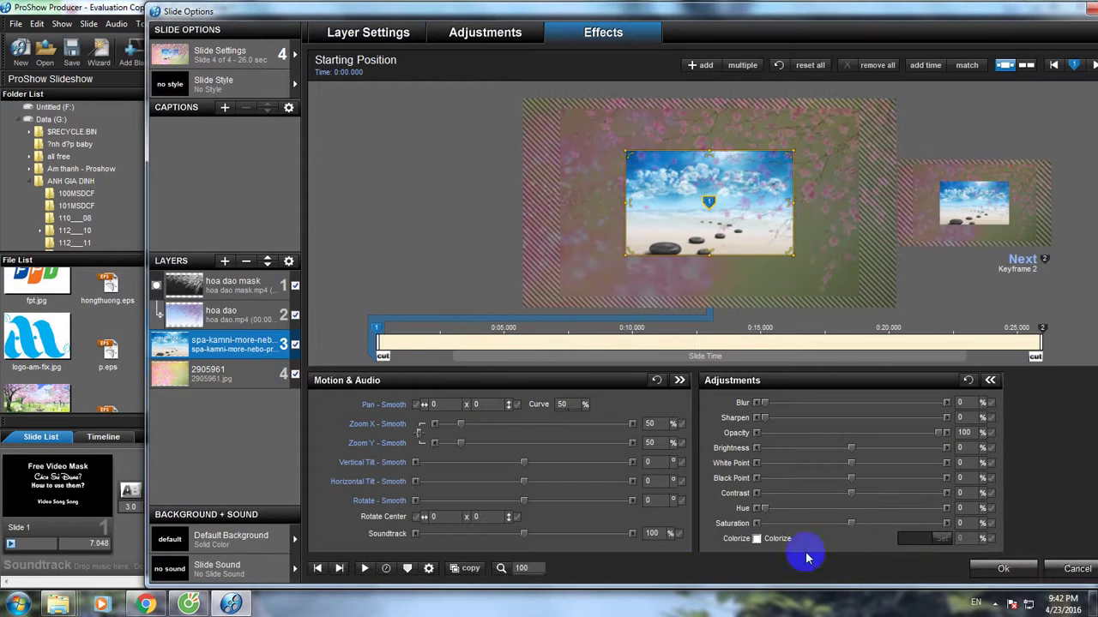
left_click(1004, 568)
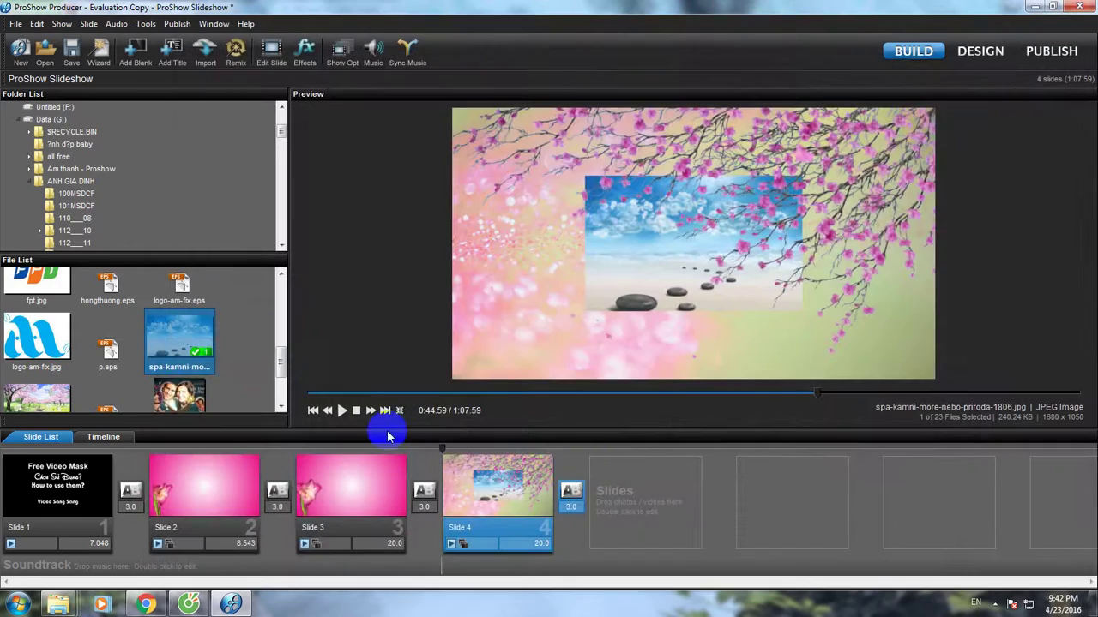
- Preview slide 4 in full-screen playback to check the blossoms over the beach picture, and stop the playback
left_click(340, 411)
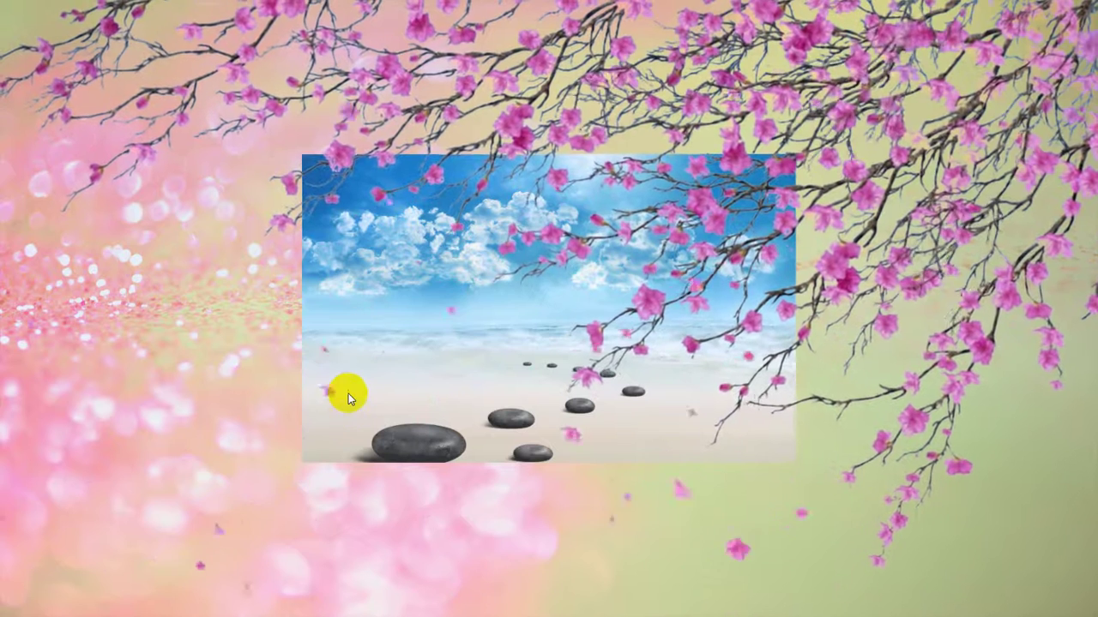
right_click(339, 145)
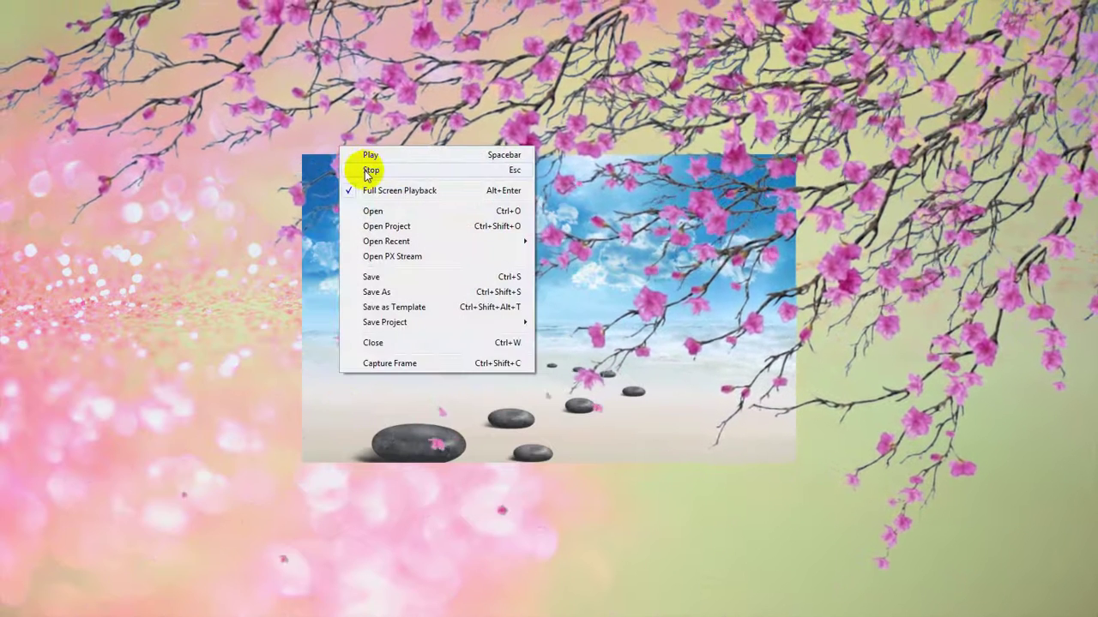
left_click(365, 166)
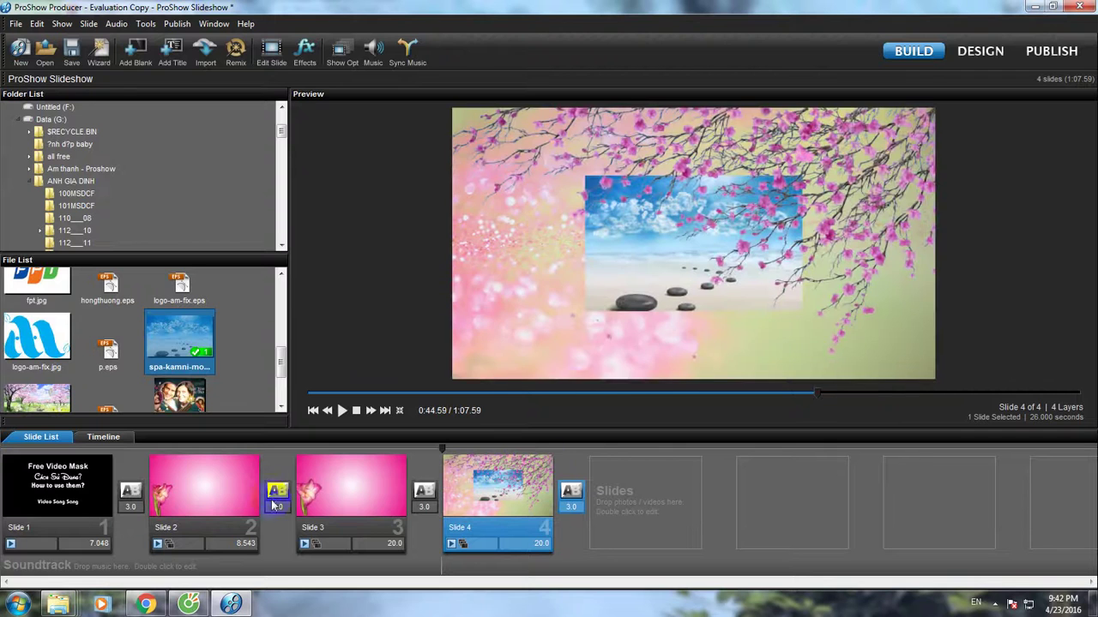
- Insert a blank slide ahead of the cherry blossom slide and add a new caption to it
left_click(135, 49)
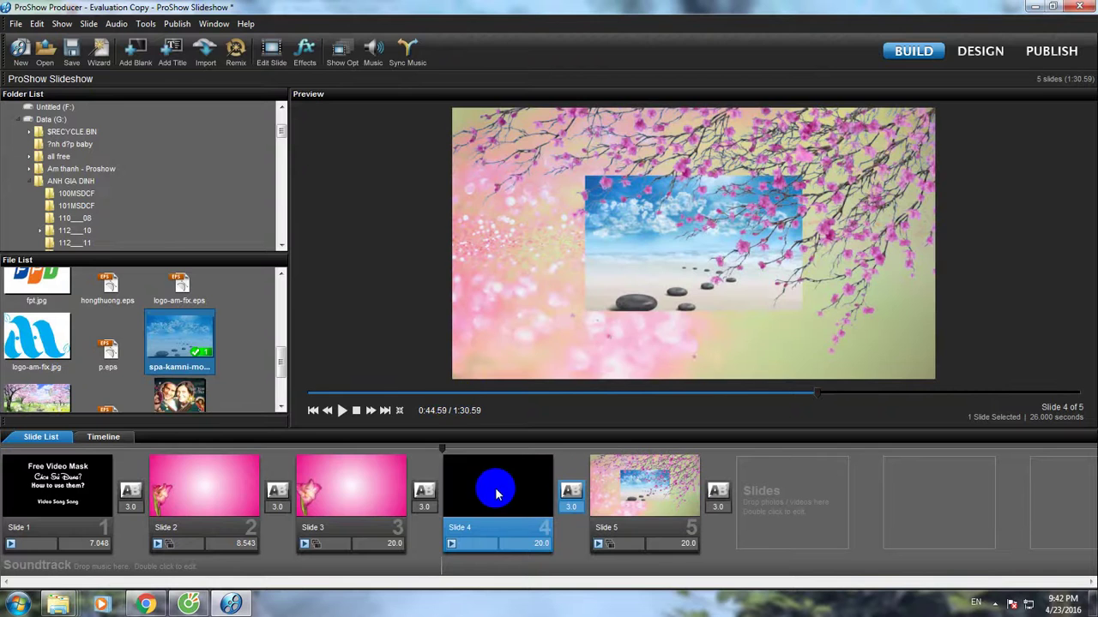
double_click(502, 493)
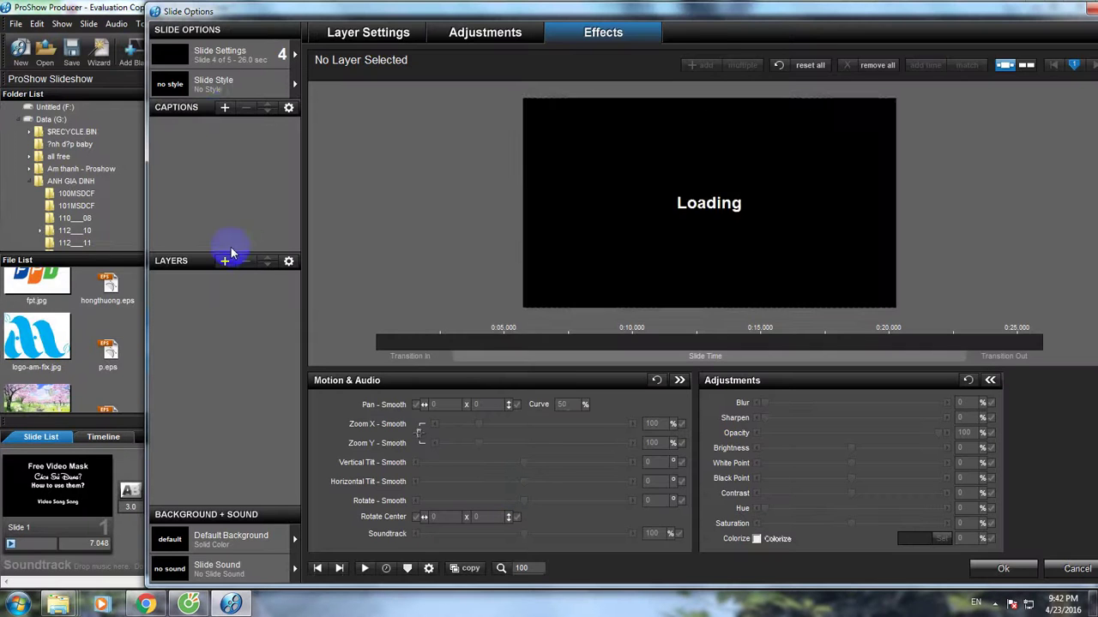
left_click(226, 109)
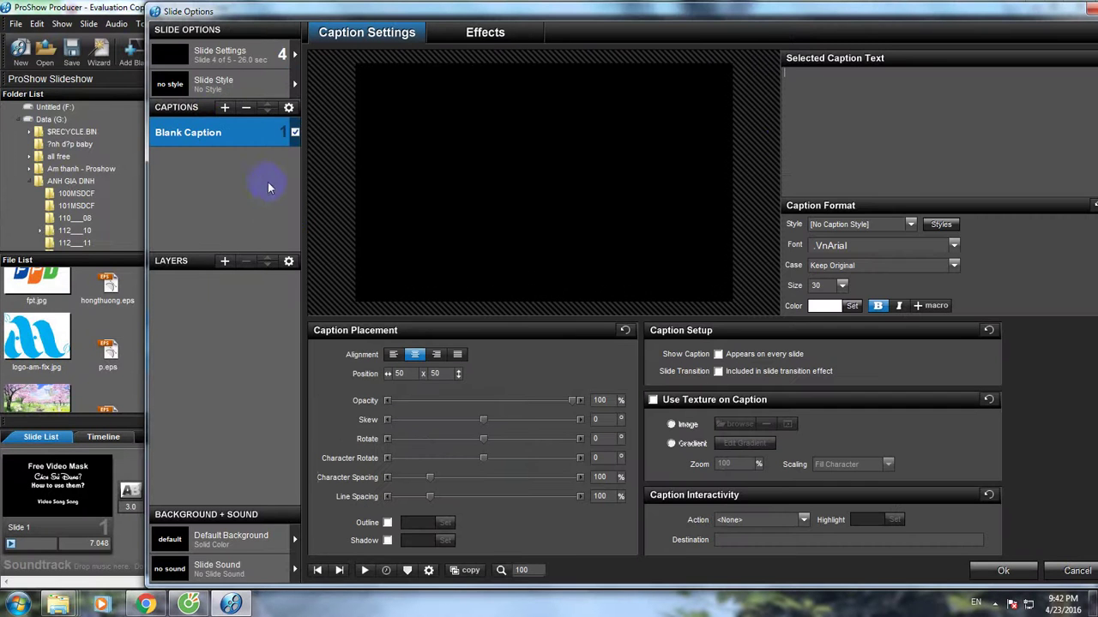
- Set the new caption's text to "Have Fun!" and apply the slide options
left_click(824, 90)
type("CHa")
key("BackSpace")
key("BackSpace")
key("BackSpace")
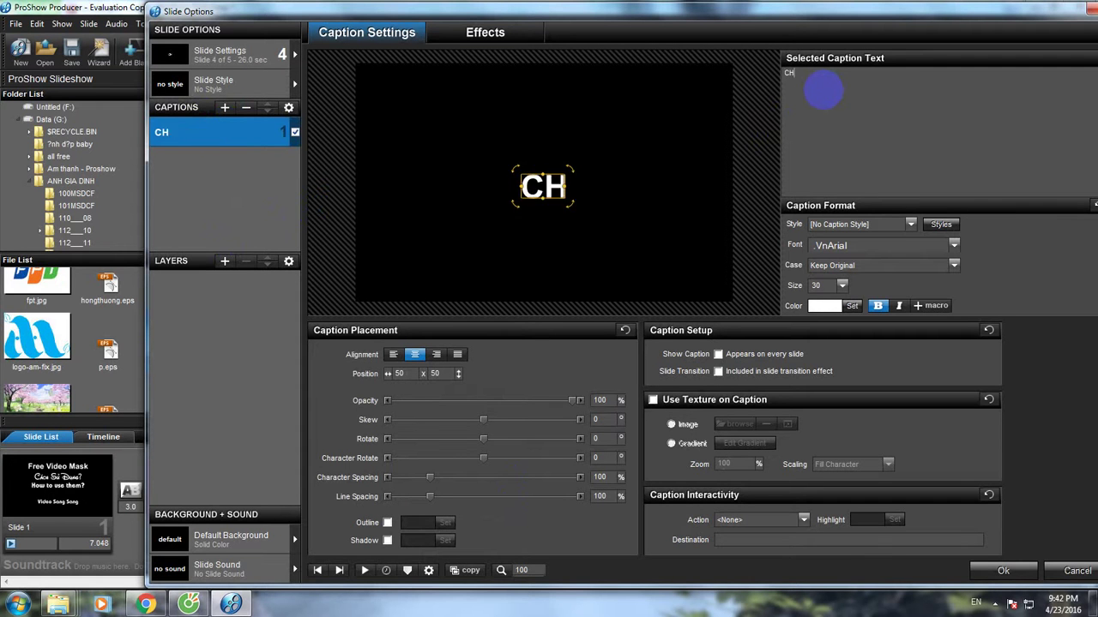
type("Hav")
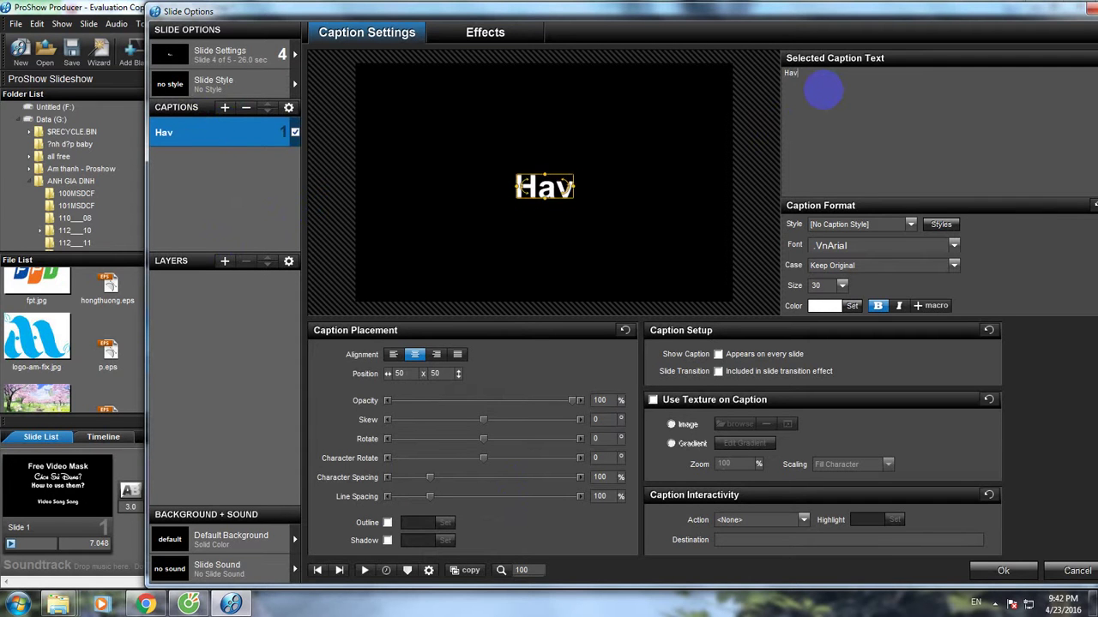
type("e F")
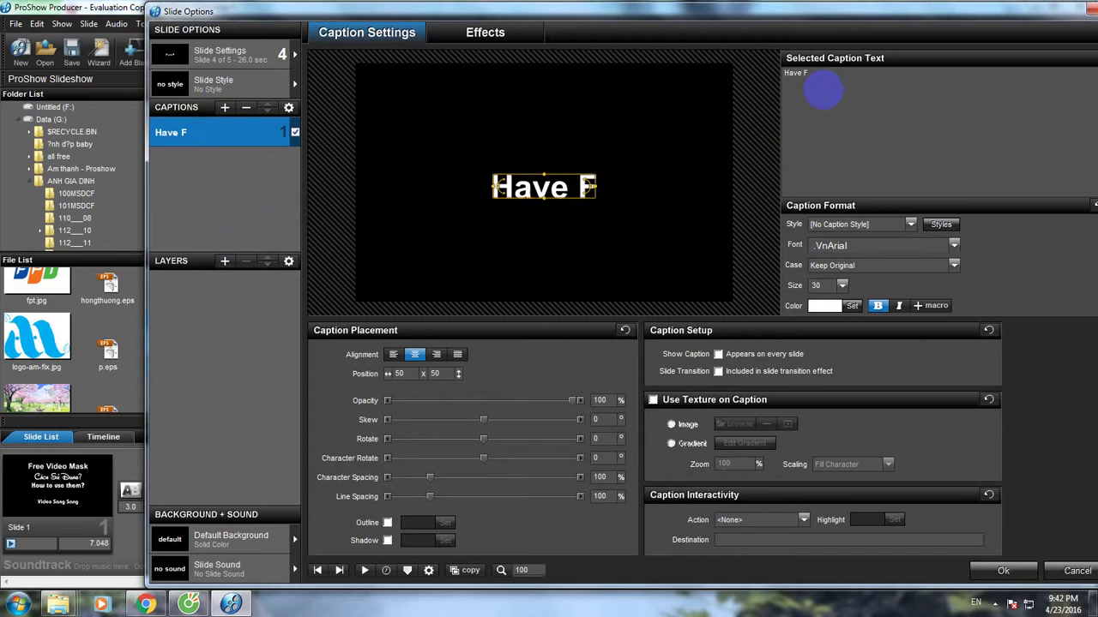
type("un!")
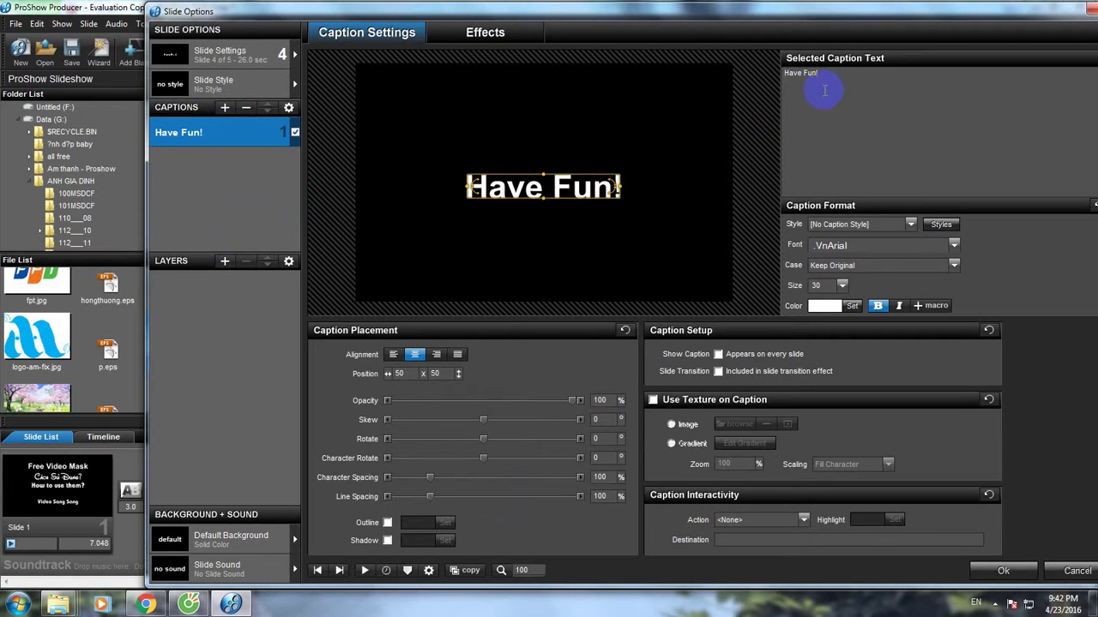
left_click_drag(814, 19, 722, 14)
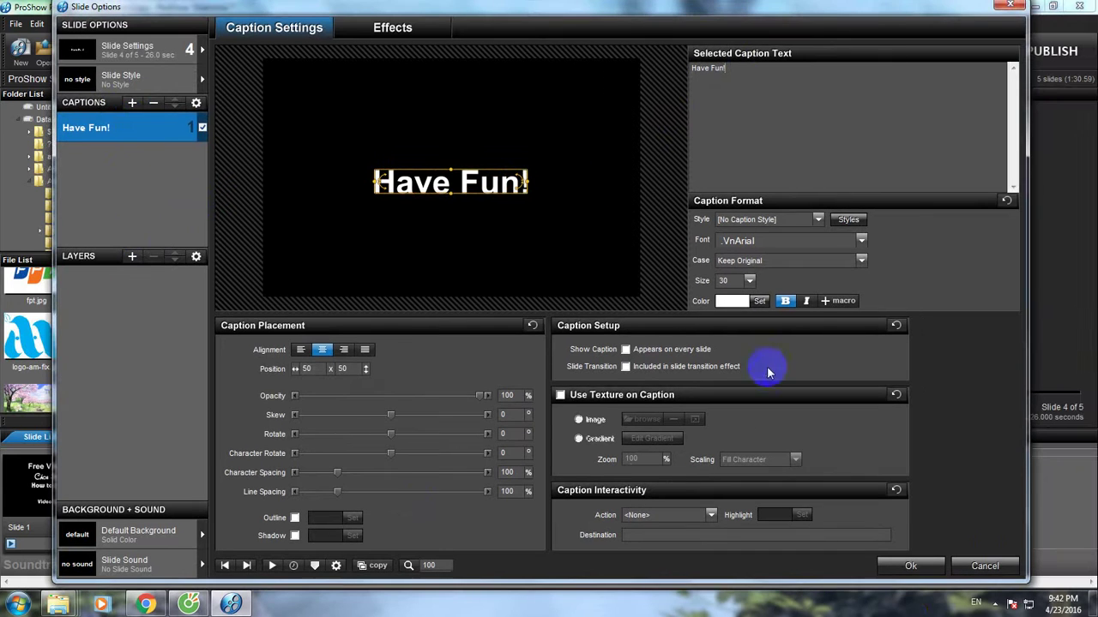
left_click(898, 560)
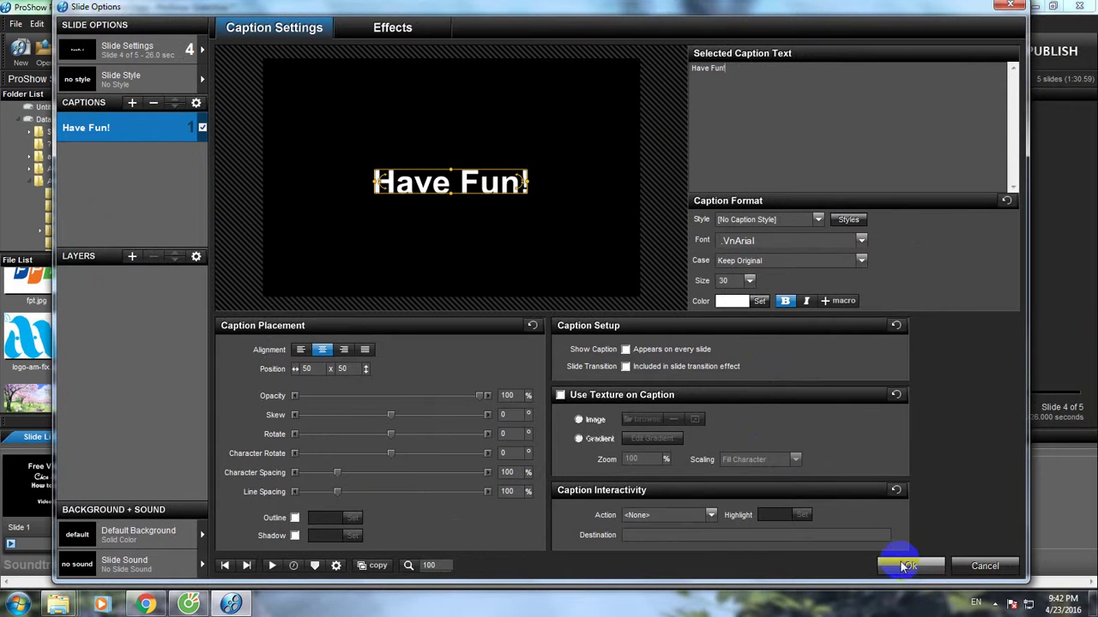